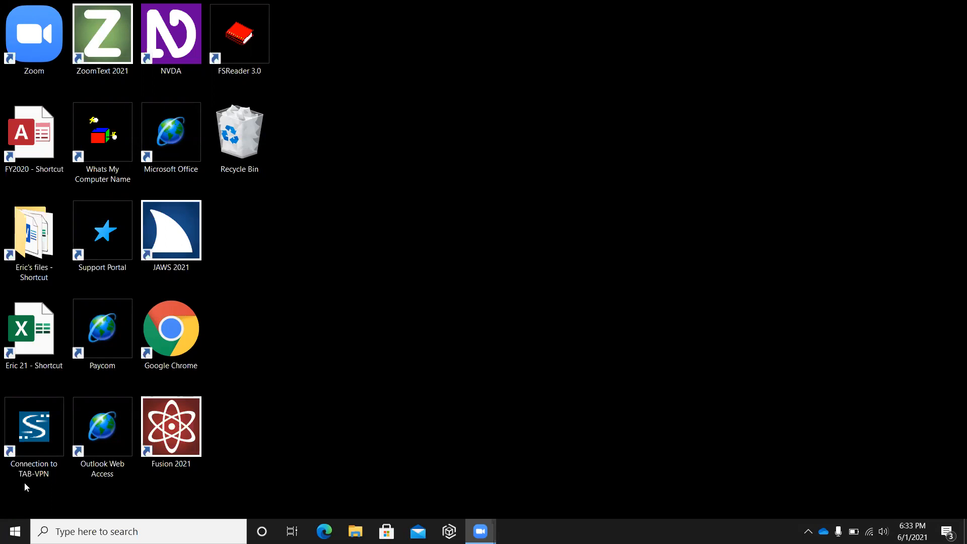
- Launch Outlook and switch from the mailbox to the calendar
key(super)
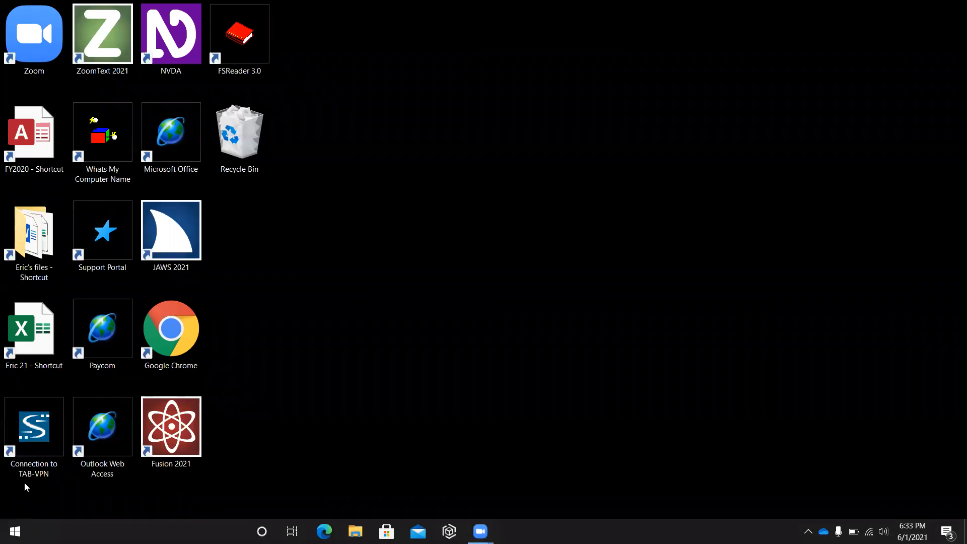
text(outl)
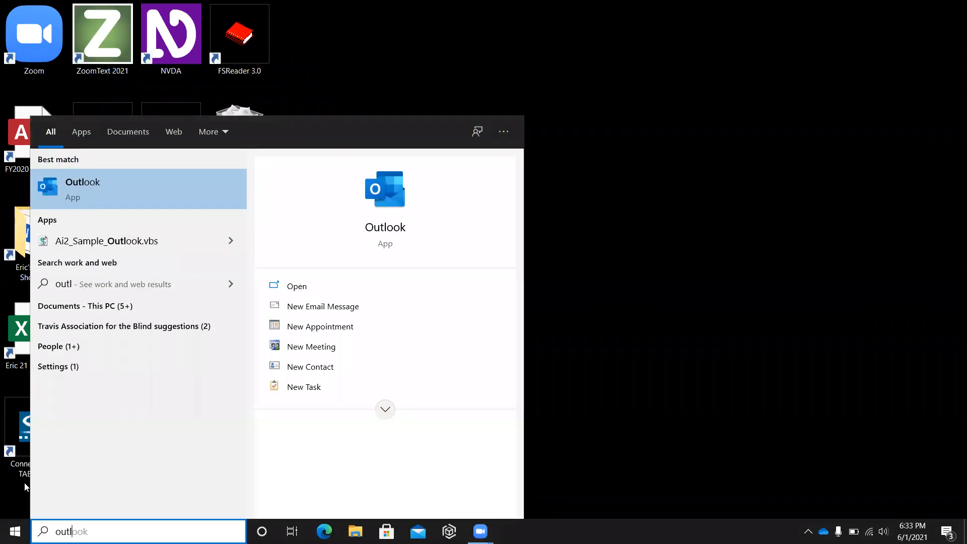
key(Return)
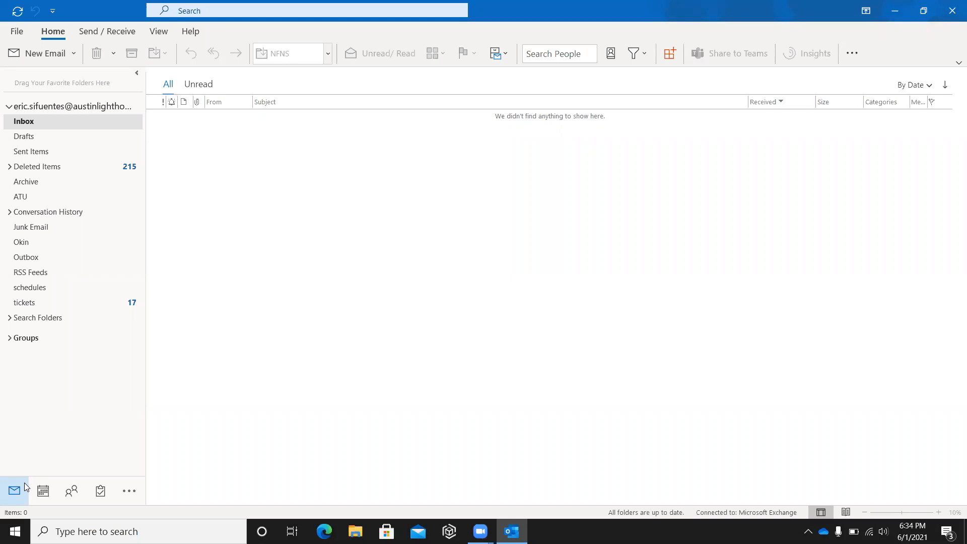
key(ctrl+2)
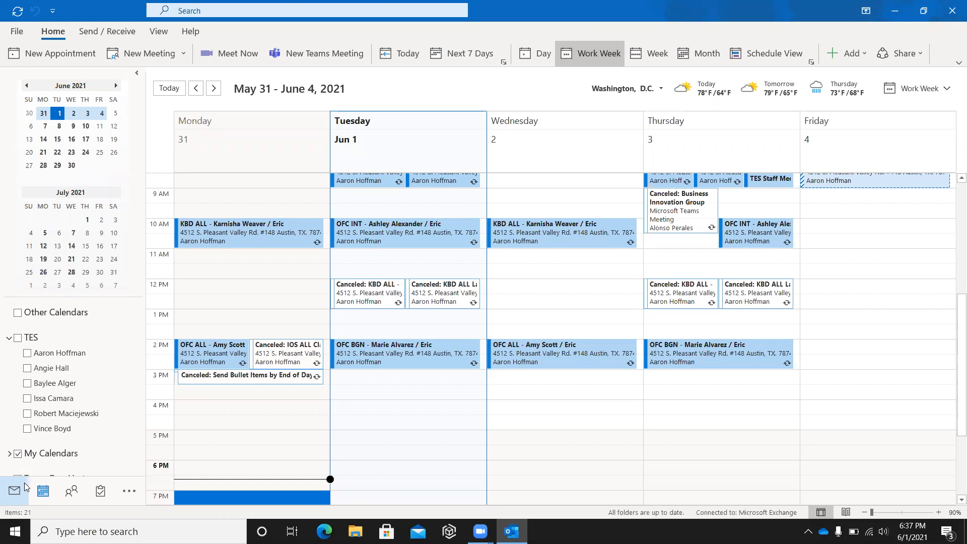
- Step across the days of the work week to the 7 PM slot on Tuesday, June 1
key(Right)
key(Right)
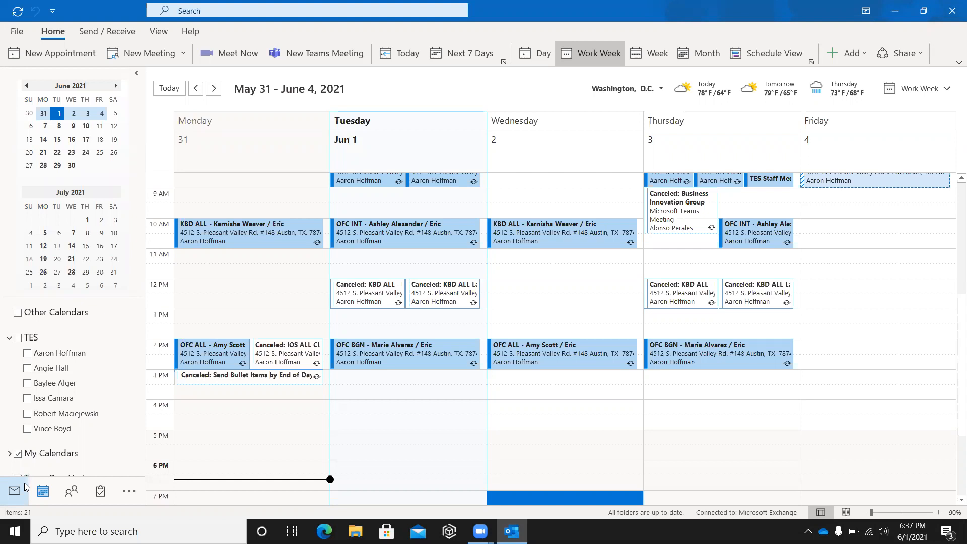
key(Left)
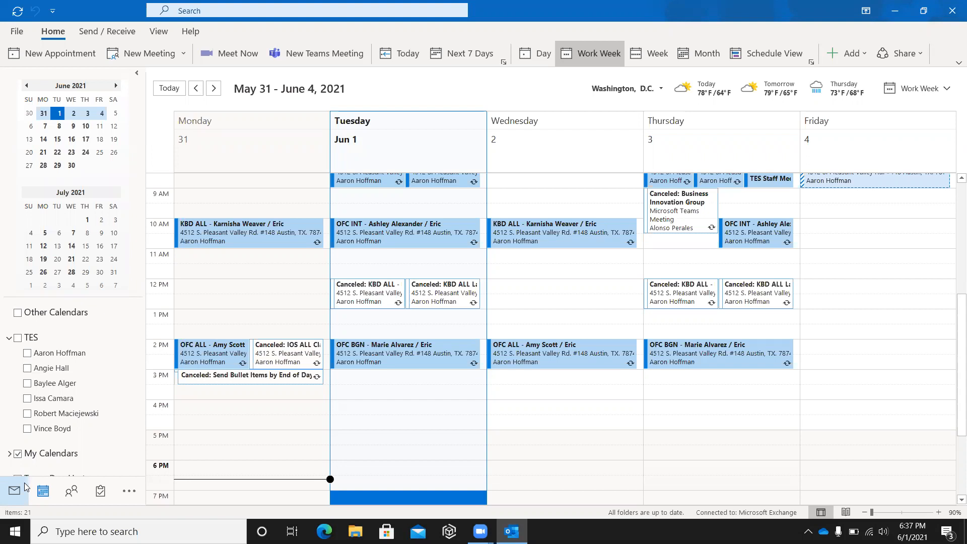
- Move back through Tuesday's half-hour slots from the evening to the all-day slot for June 1
key(Up)
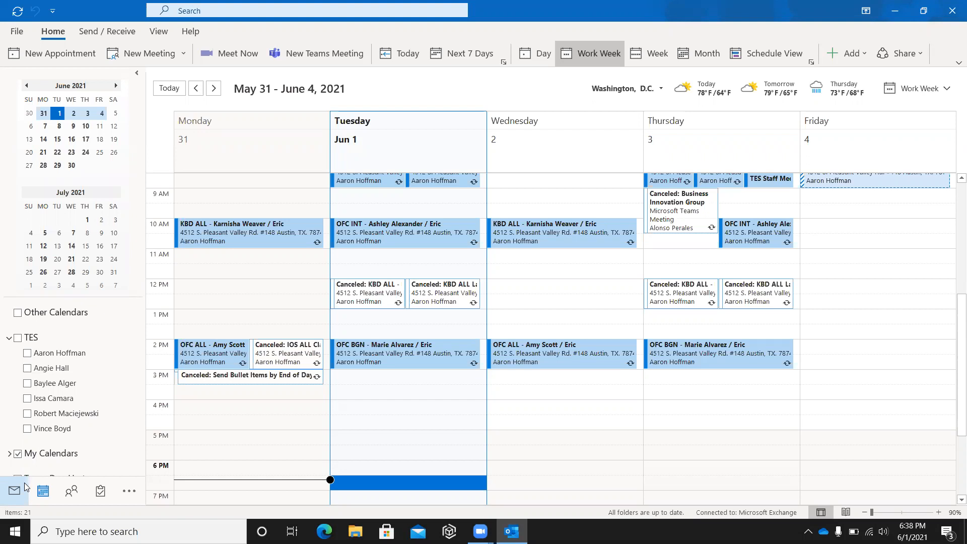
key(Up)
key(Up)
key(Up)
key(Up)
key(Up)
key(Up)
key(Up)
key(Up)
key(Up)
key(Up)
key(Up)
key(Up)
key(Up)
key(Up)
key(Up)
key(Up)
key(Up)
key(Up)
key(Up)
key(Up)
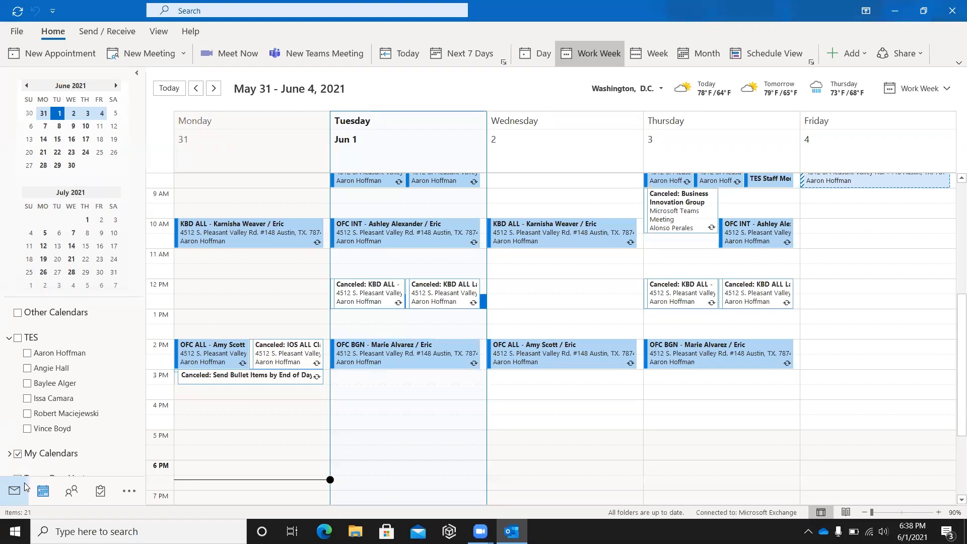
key(Up)
key(Up)
key(Up)
key(Up)
key(Up)
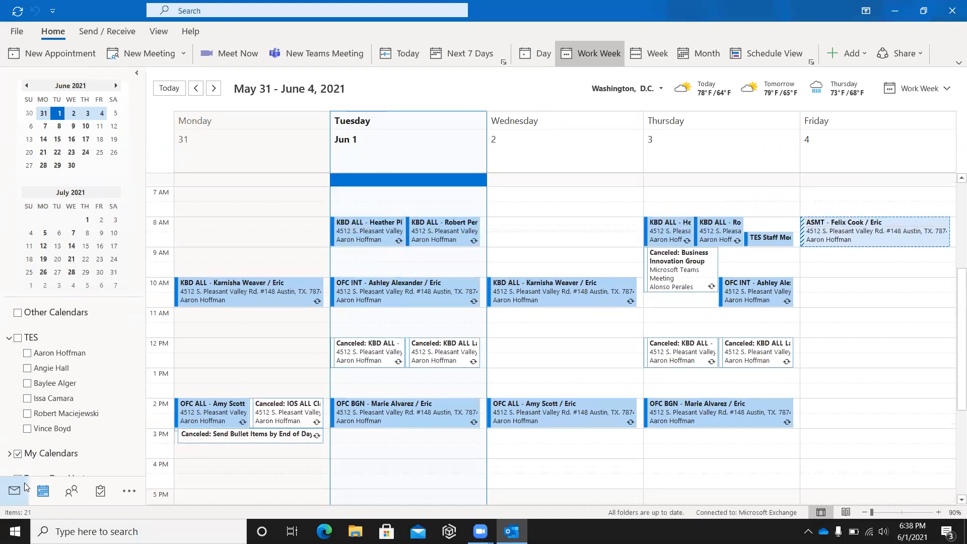
key(Up)
key(Up)
key(Up)
key(Up)
key(Up)
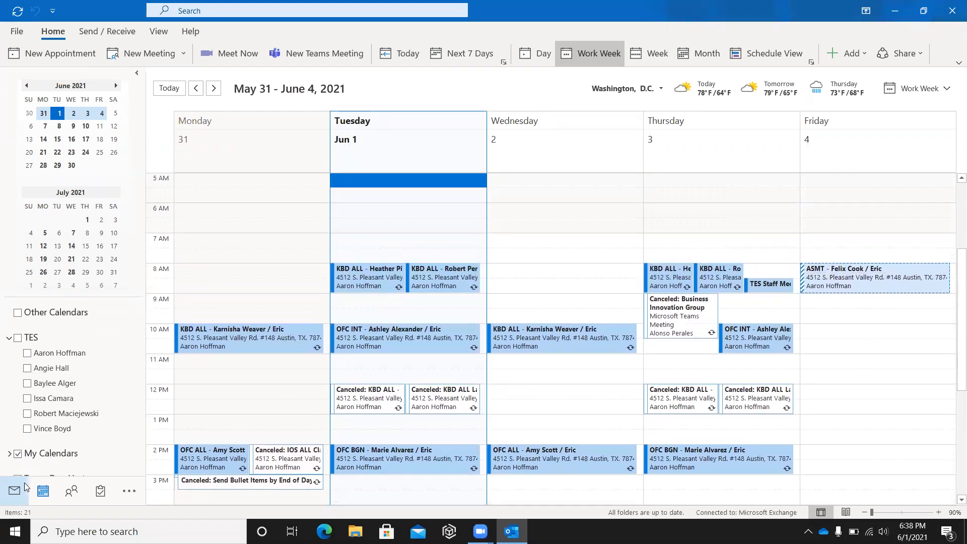
key(Up)
key(Up)
key(Up)
key(Up)
key(Up)
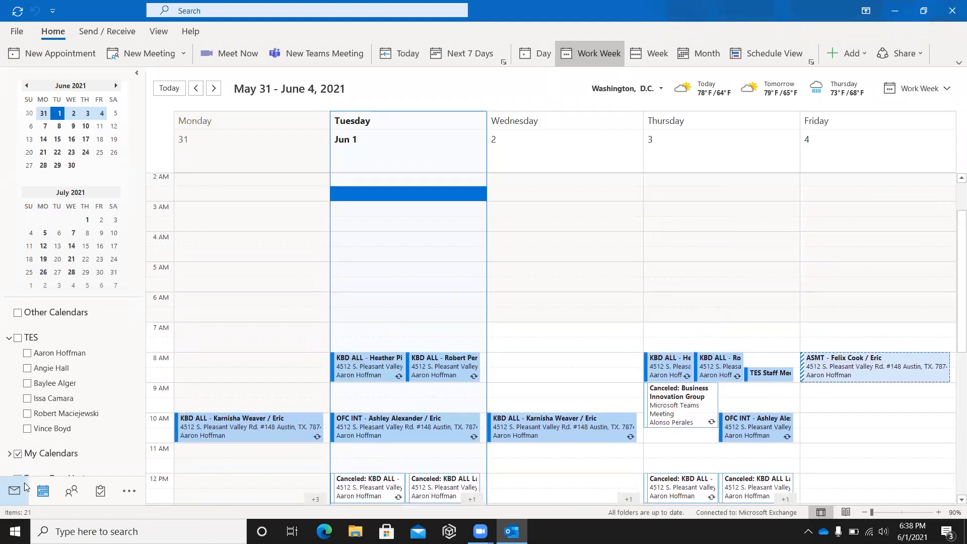
key(Up)
key(Up)
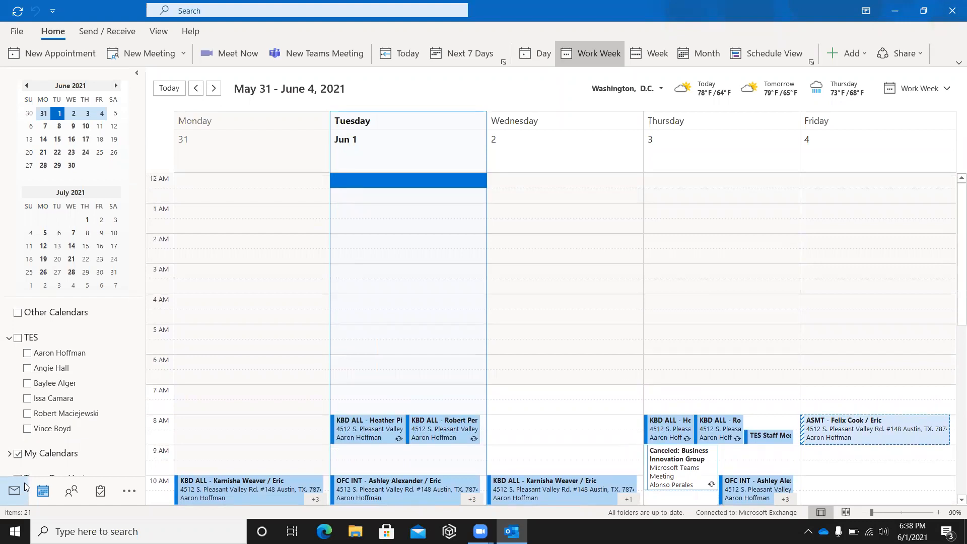
key(Up)
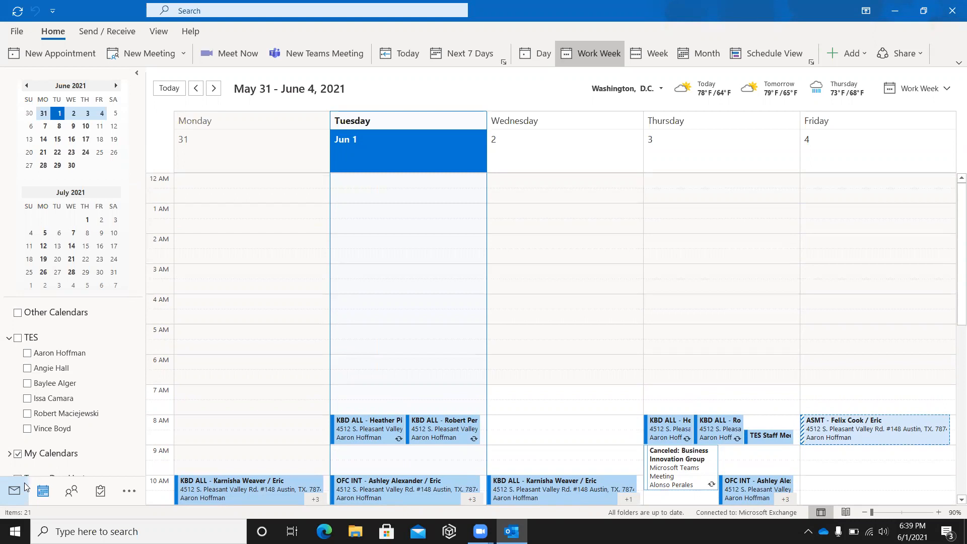
- Alternate between Tuesday's 12 AM and all-day slots, and visit Monday's all-day slot before returning to Tuesday's
key(Down)
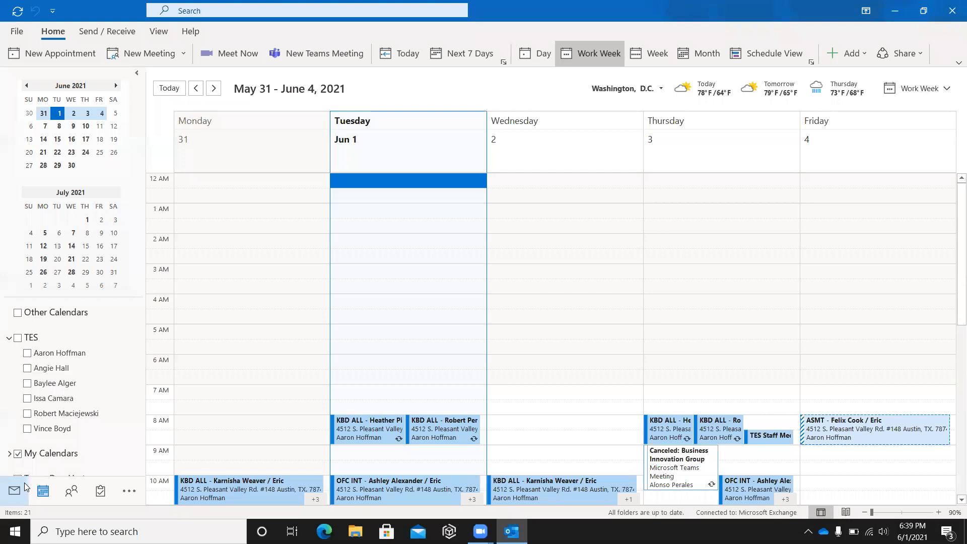
key(Up)
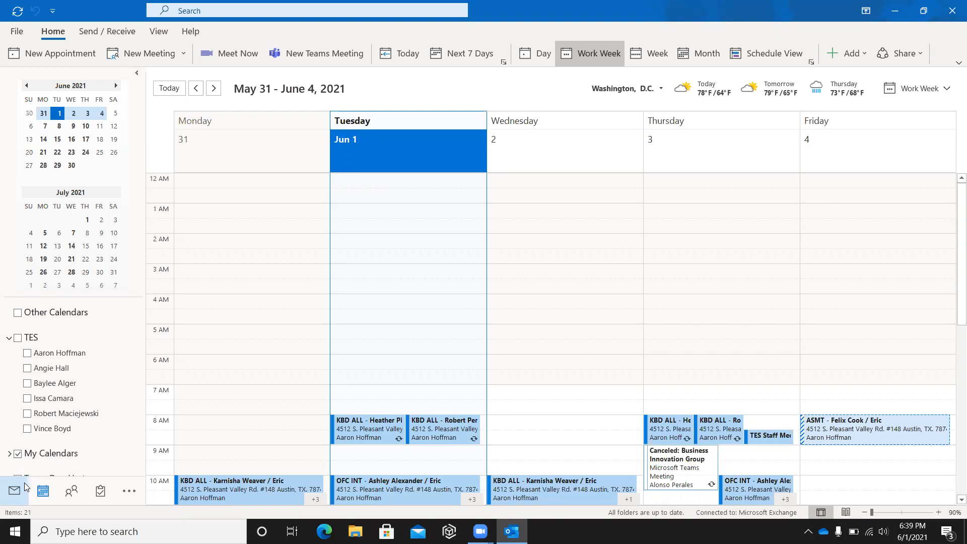
key(Down)
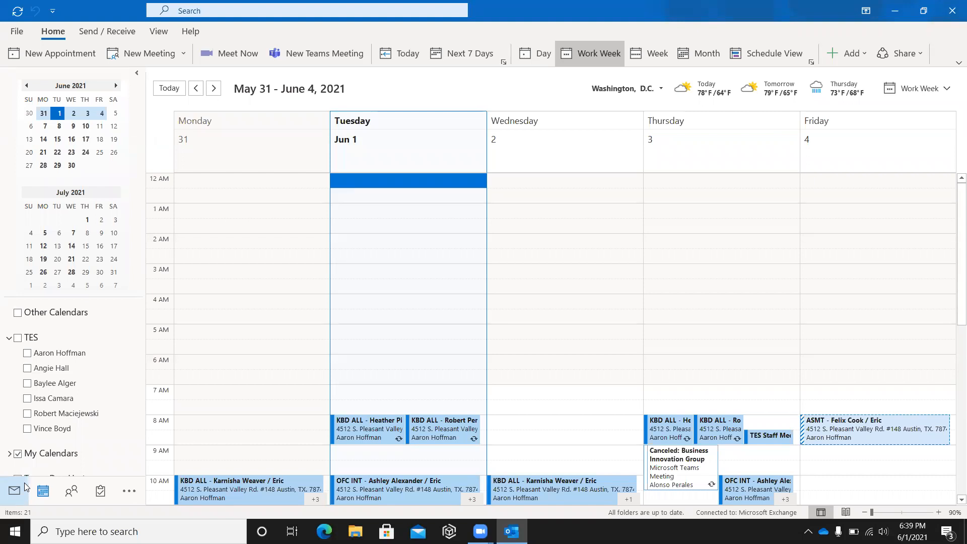
key(Up)
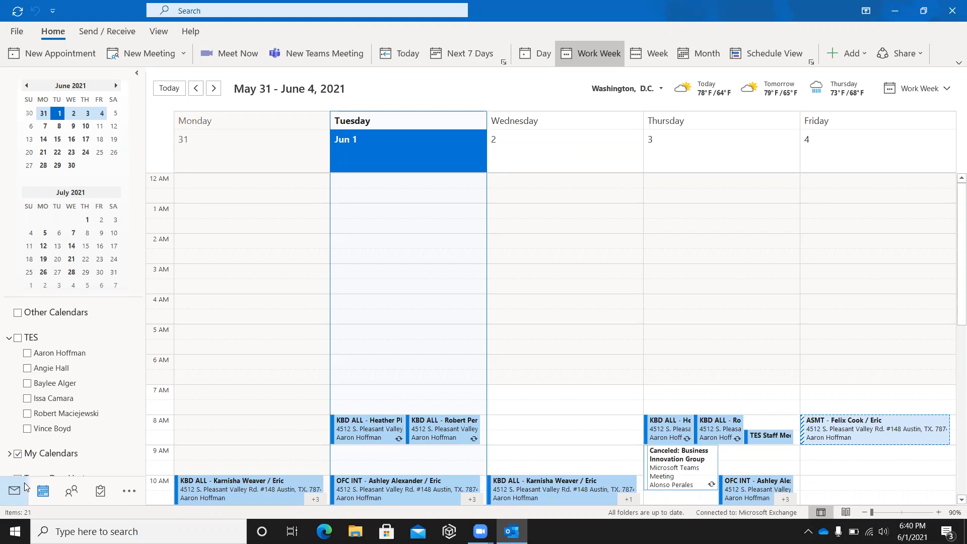
key(Left)
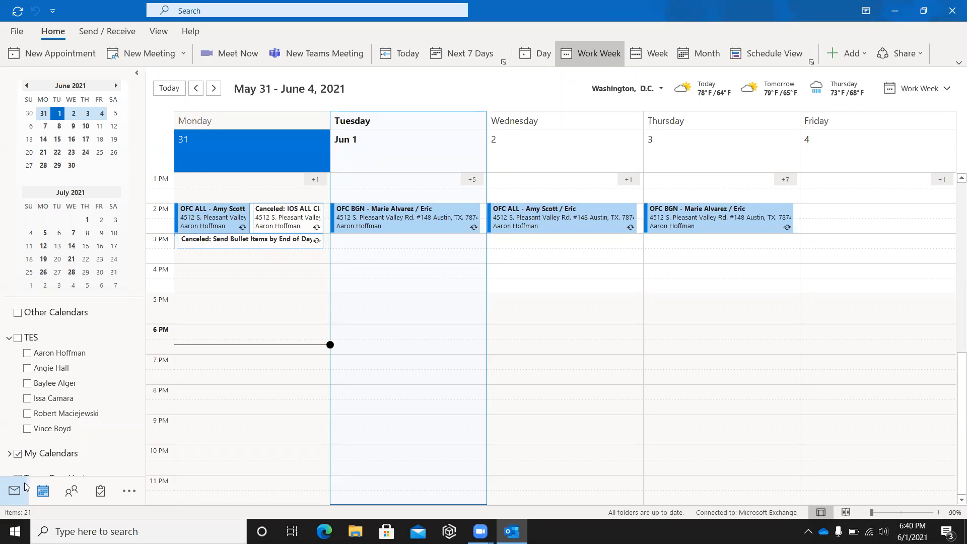
key(Right)
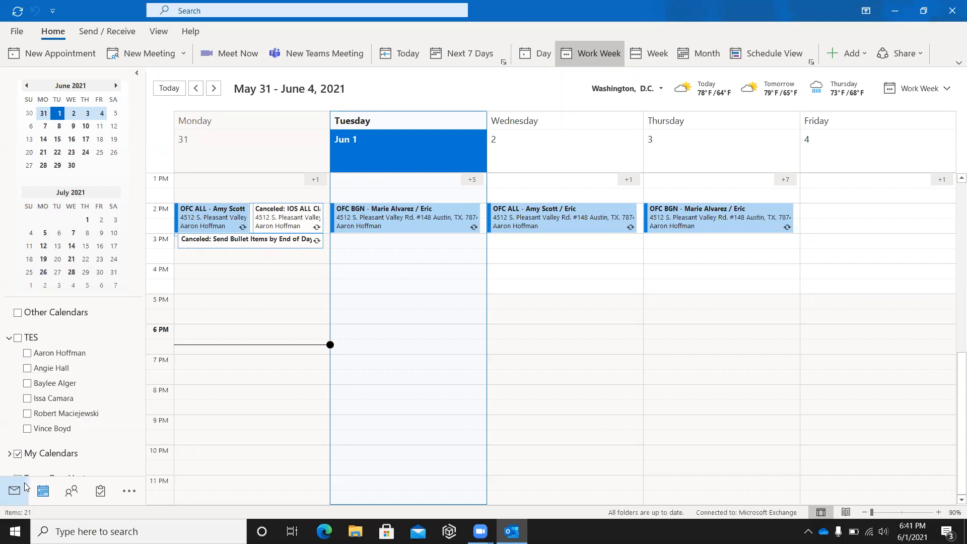
- Move forward through Tuesday's half-hour slots from the all-day slot to the 8 AM slot
key(Down)
key(Down)
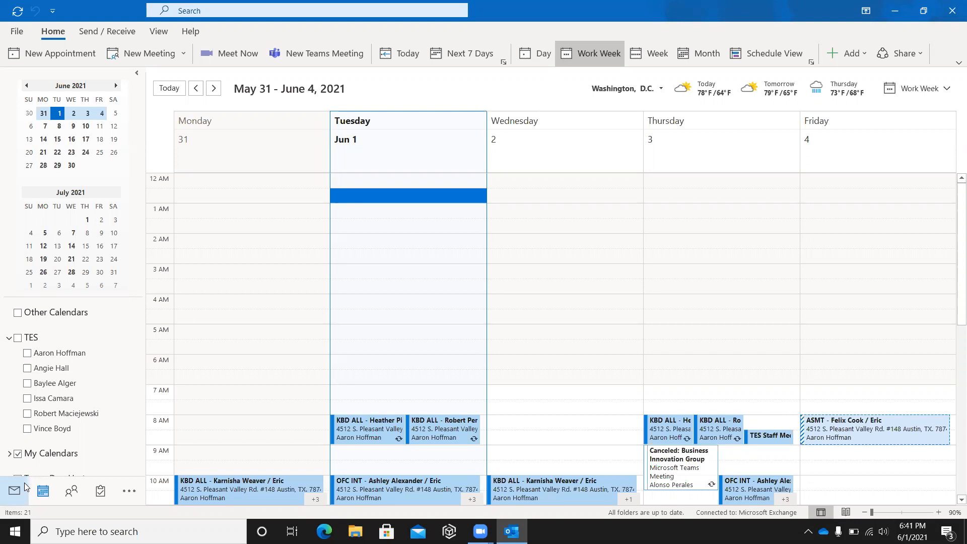
key(Down)
key(Down)
key(Down)
key(Down)
key(Down)
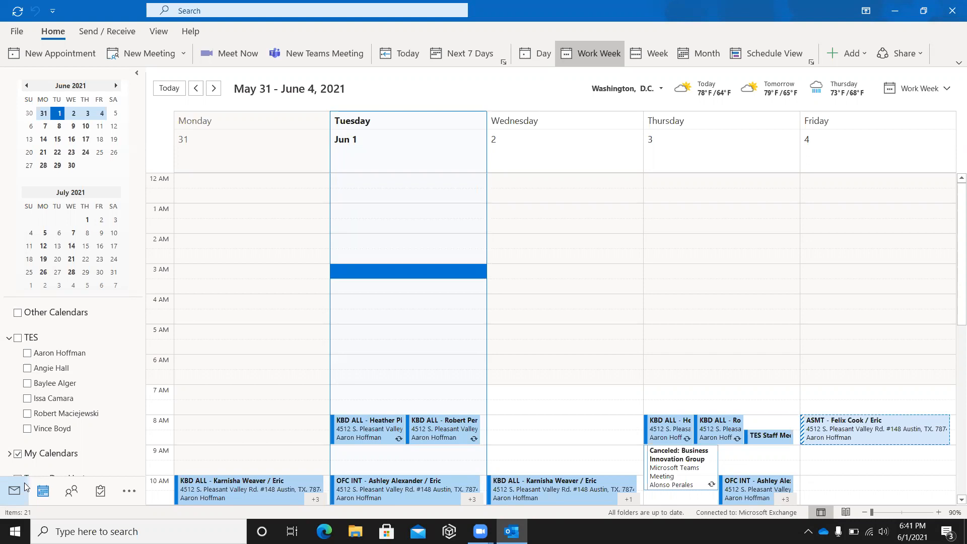
key(Down)
key(Down)
key(Down)
key(Down)
key(Down)
key(Down)
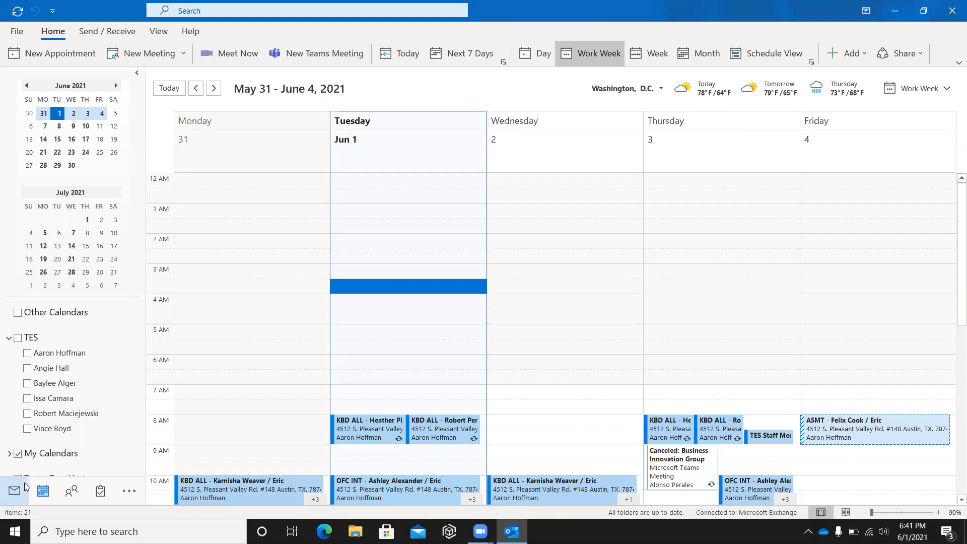
key(Down)
key(Down)
key(Down)
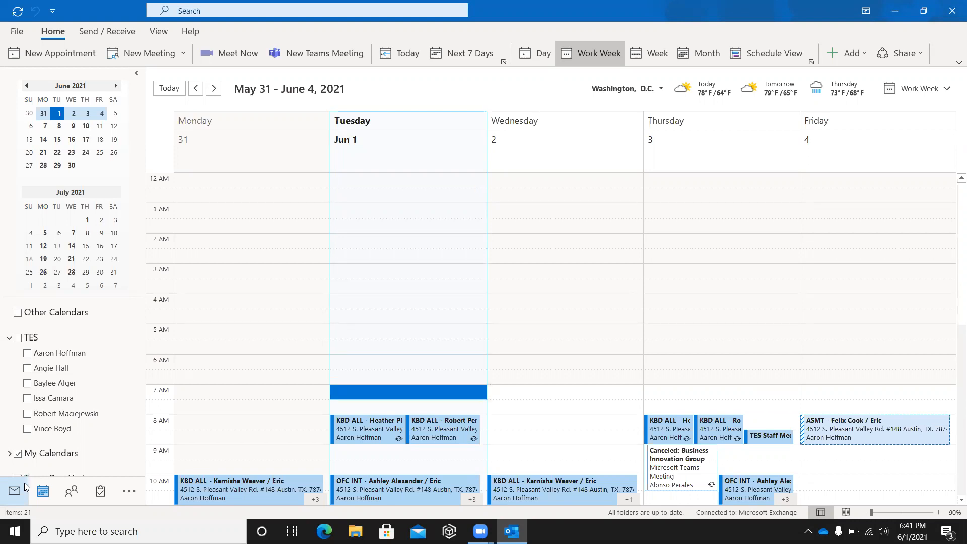
key(Down)
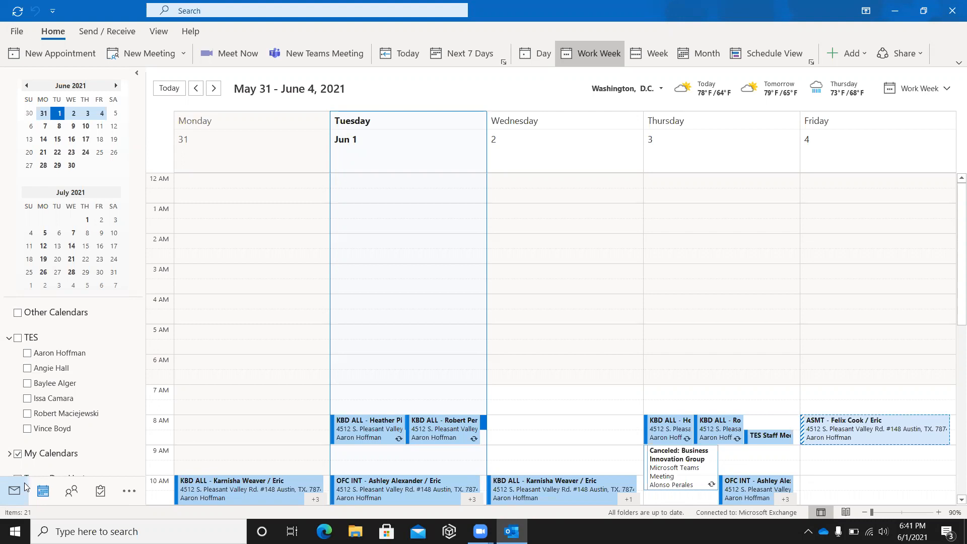
- Return from Tuesday's 8 AM slot to the all-day slot for June 1
key(Up)
key(Up)
key(Up)
key(Up)
key(Up)
key(Up)
key(Up)
key(Up)
key(Up)
key(Up)
key(Up)
key(Up)
key(Up)
key(Up)
key(Up)
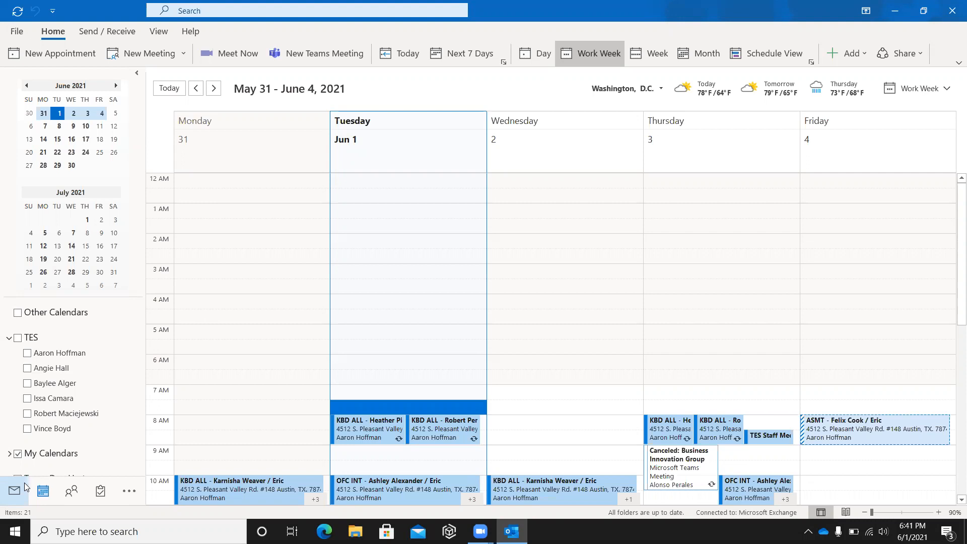
key(Up)
key(Up)
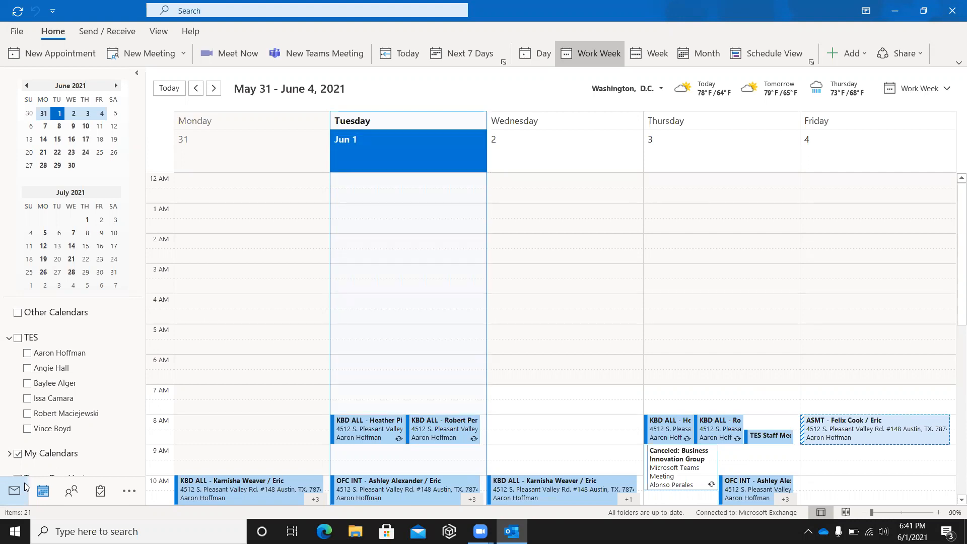
key(Down)
key(Up)
- Go through Tuesday's appointments one by one, from the first 8 AM meeting to the first canceled 12 PM meeting
key(Tab)
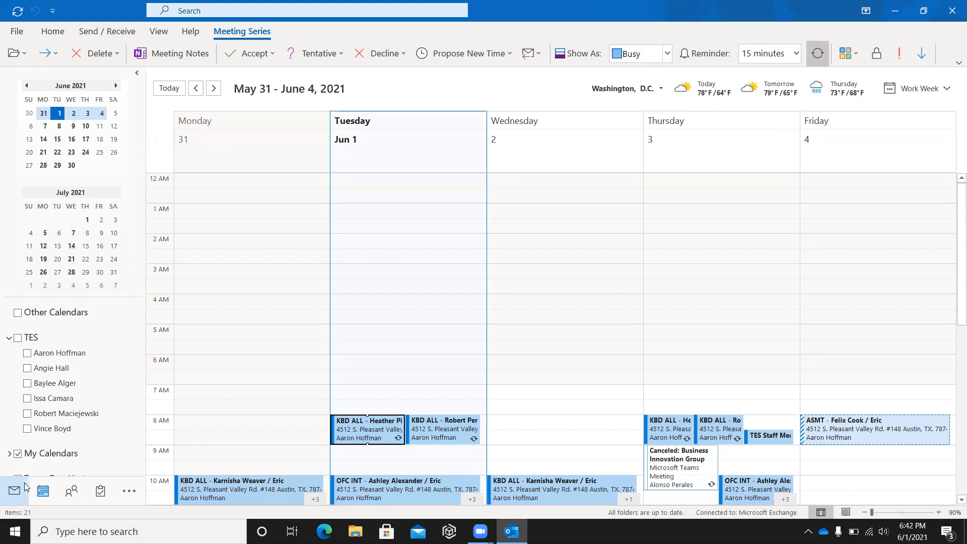
key(Tab)
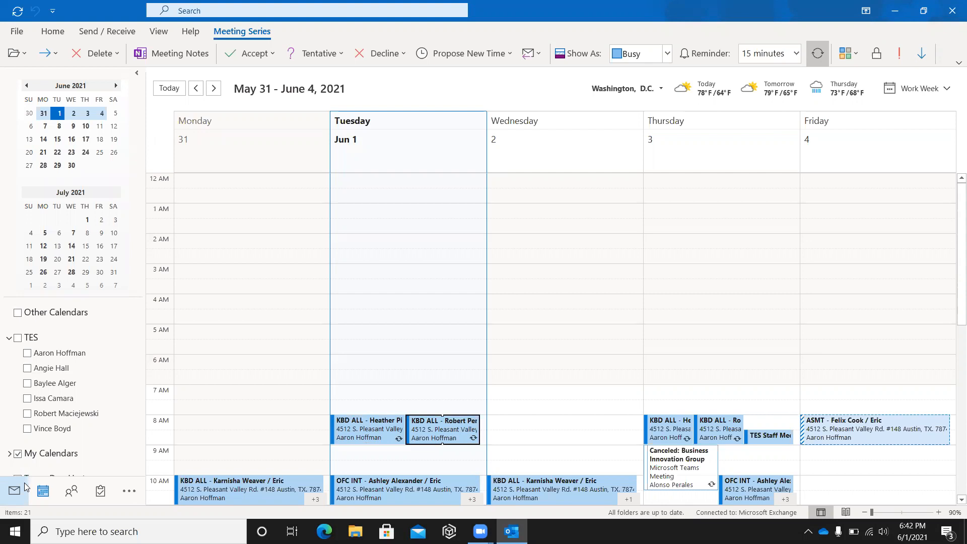
key(Tab)
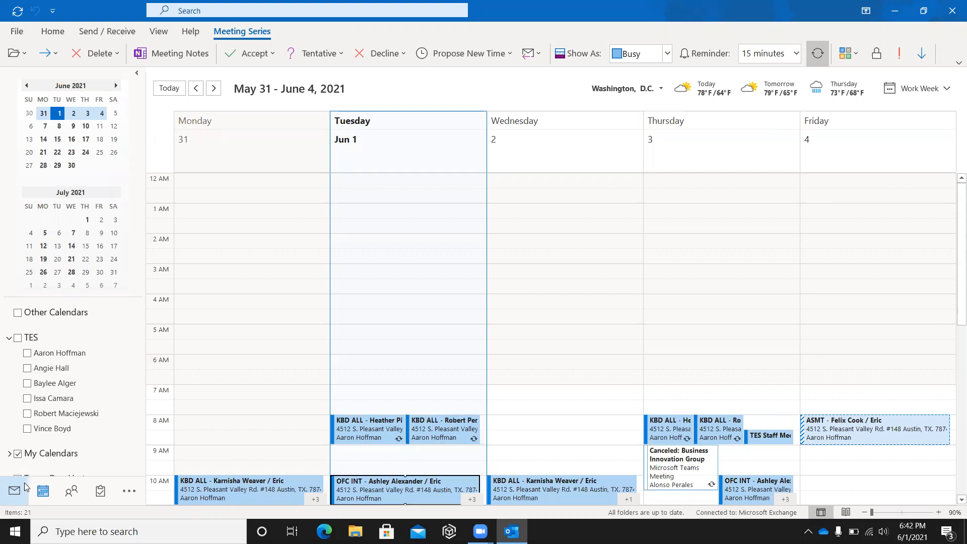
key(shift+Tab)
key(Tab)
key(Tab)
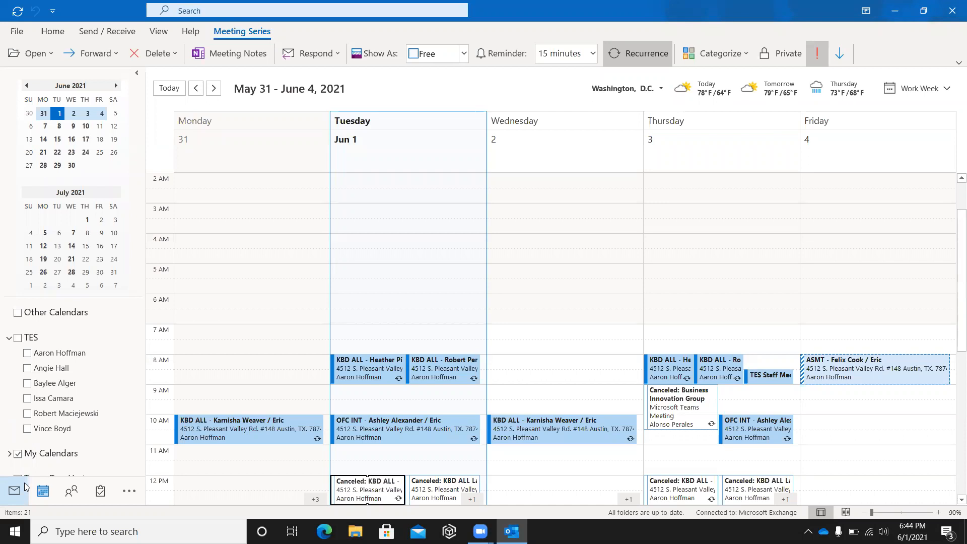
- Leave the canceled 12 PM meeting and move back through the time slots to Tuesday's all-day slot
key(Up)
key(Up)
key(Up)
key(Up)
key(Up)
key(Up)
key(Up)
key(Up)
key(Up)
key(Up)
key(Up)
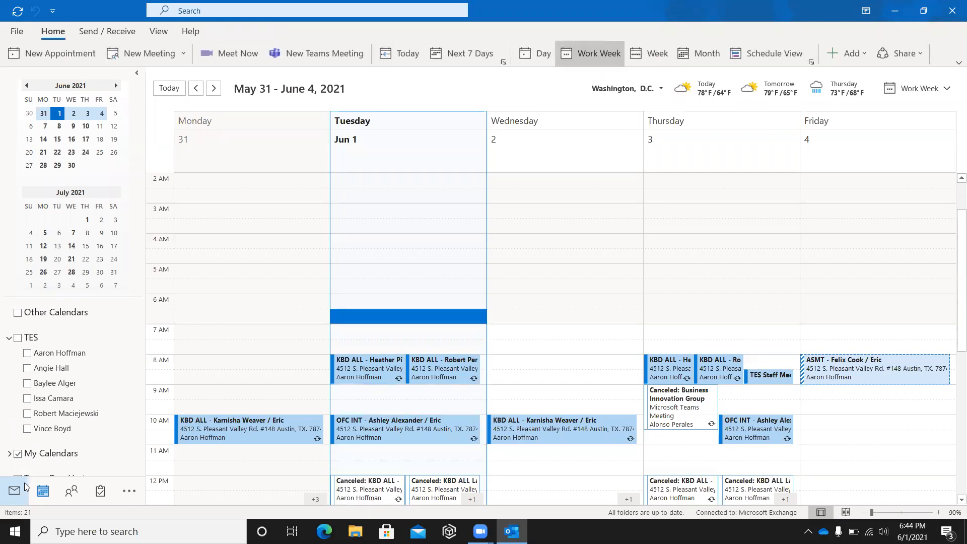
key(Up)
key(Up)
key(Up)
key(Up)
key(Up)
key(Up)
key(Up)
key(Up)
key(Up)
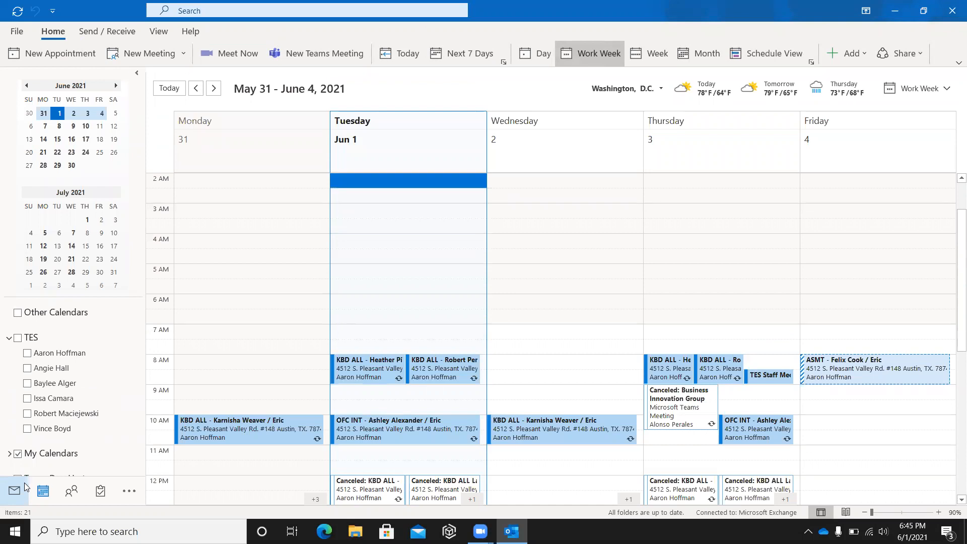
key(Up)
key(Up)
key(Up)
key(Up)
key(Up)
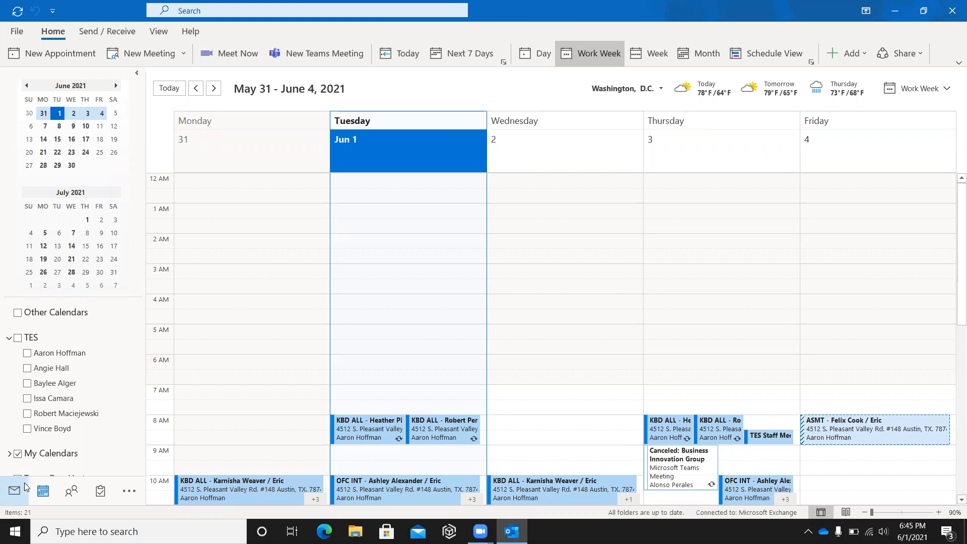
- Move to Wednesday, June 2, and change the calendar to the Month view
key(Right)
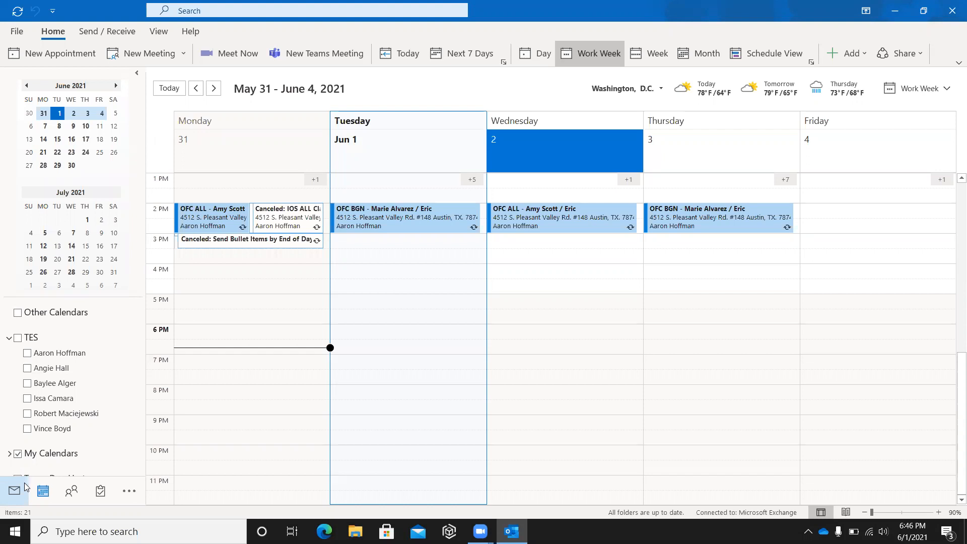
key(alt+v)
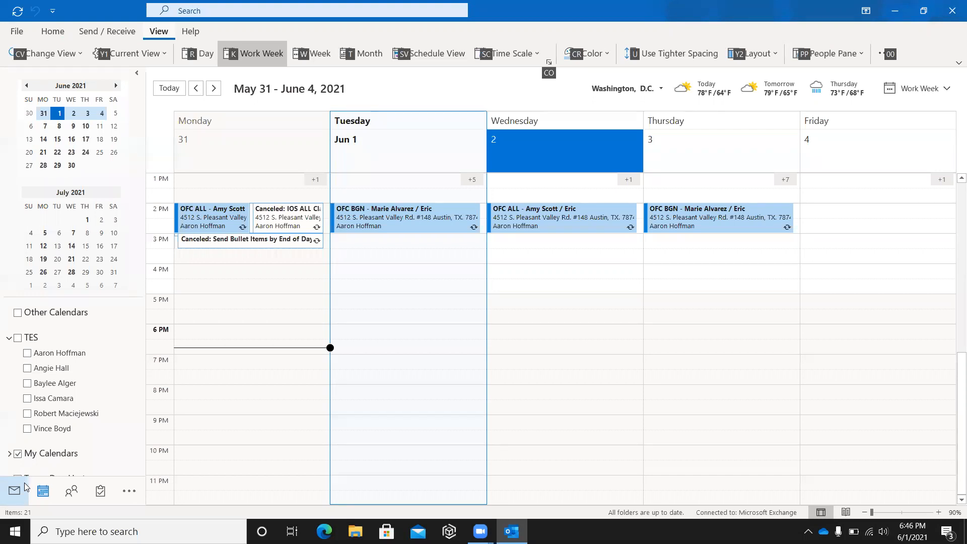
key(c)
key(v)
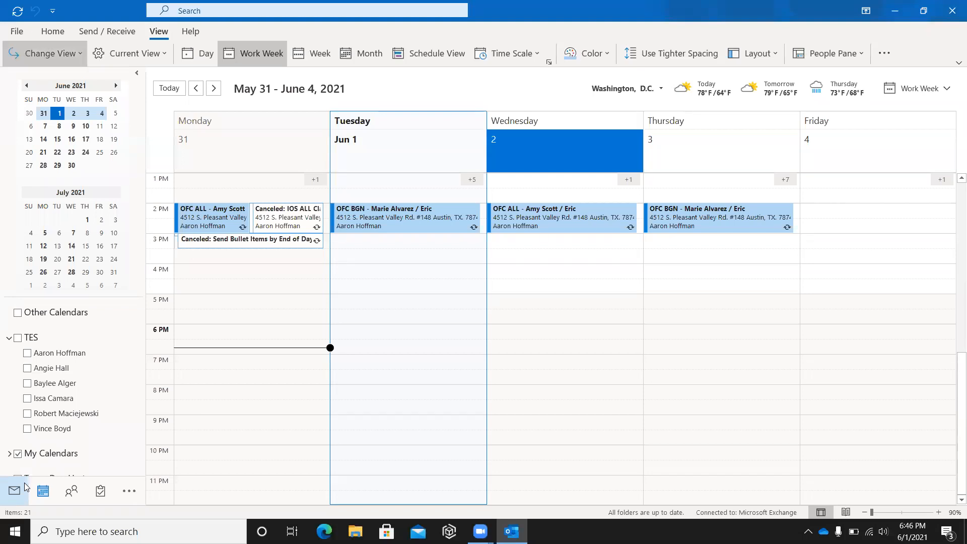
key(Right)
key(Right)
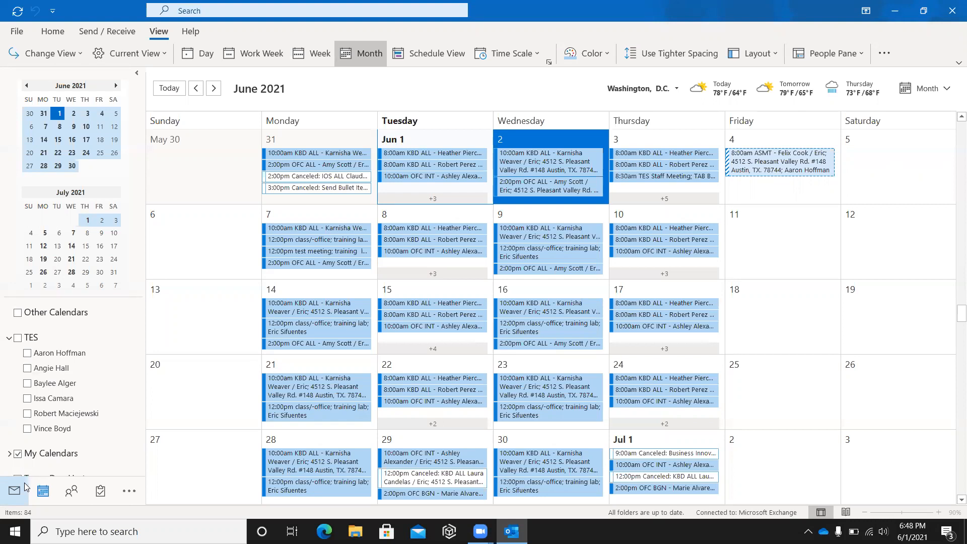
- Move day by day between June 2 and May 31 in the month grid, and go down the Mondays to June 14
key(Left)
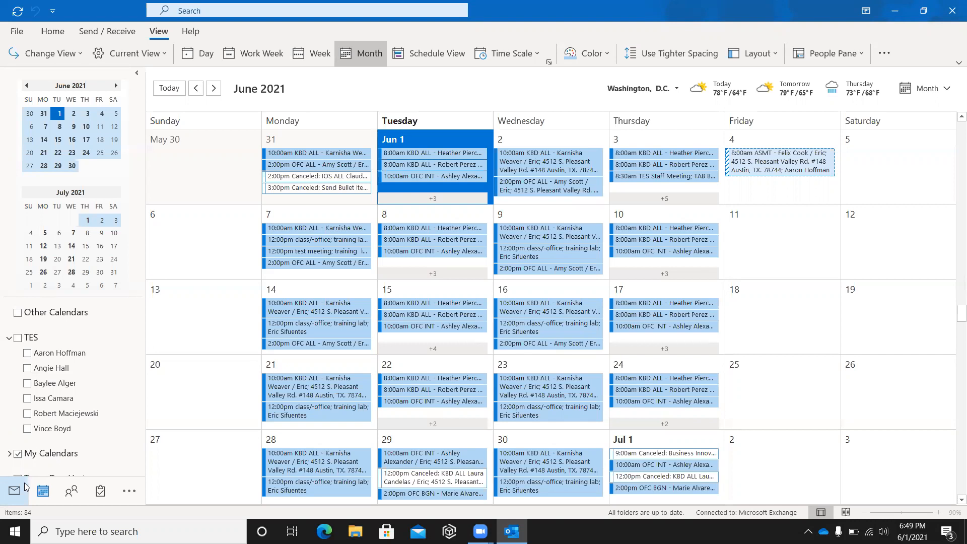
key(Right)
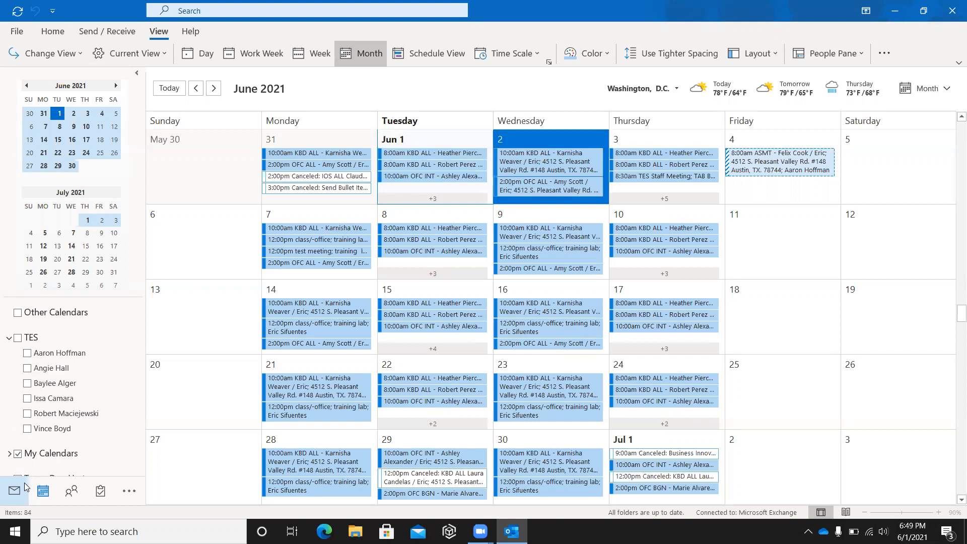
key(Left)
key(Left)
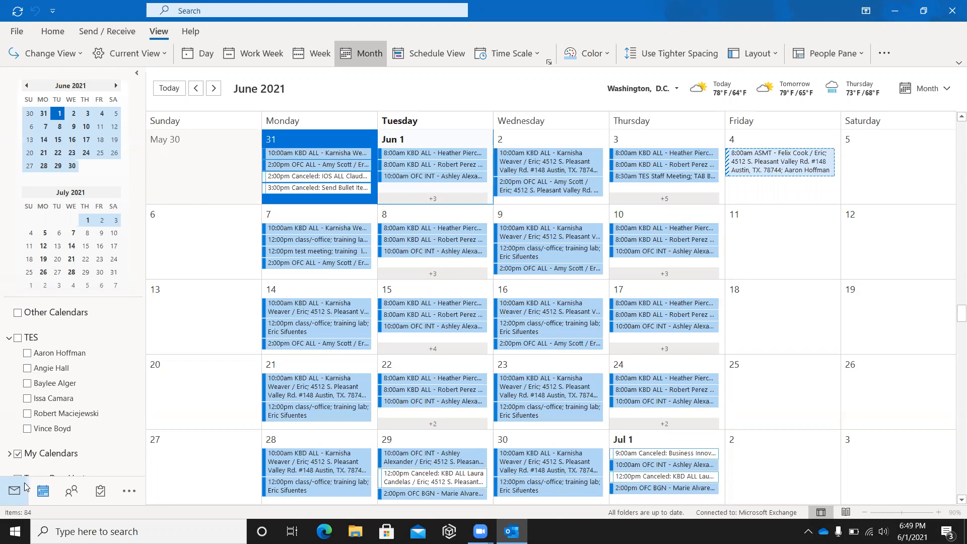
key(Down)
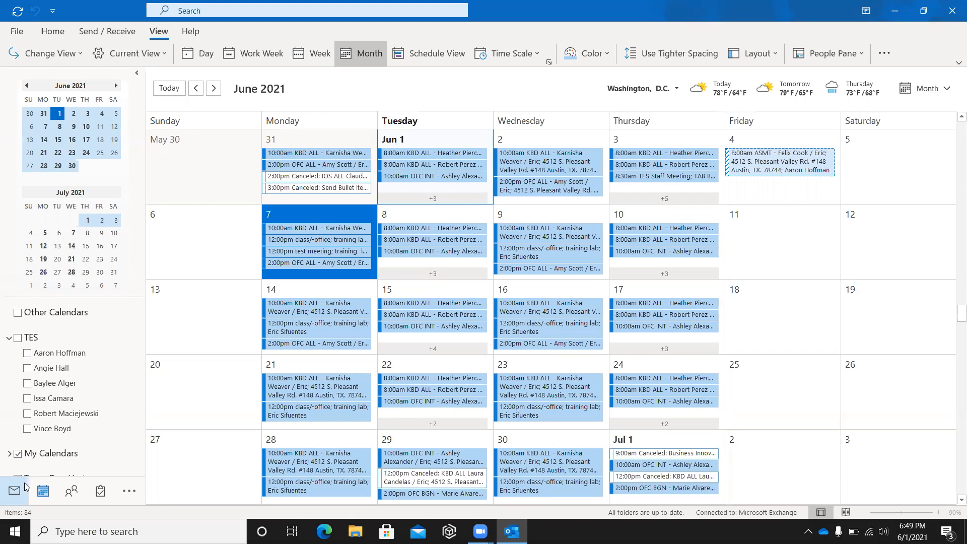
key(Down)
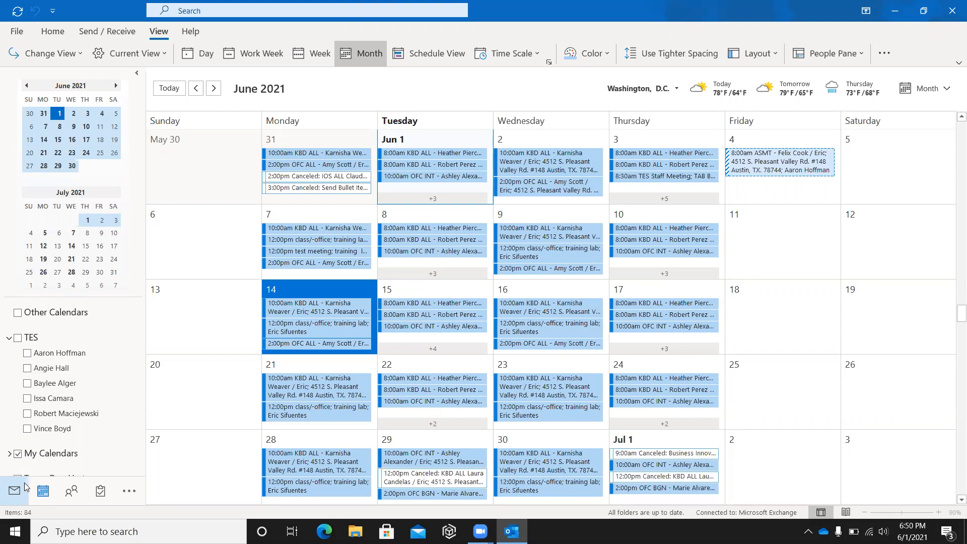
- Move through the month grid from June 14 to Thursday, July 22, and select that day's canceled 12 PM meeting
key(Down)
key(Up)
key(Right)
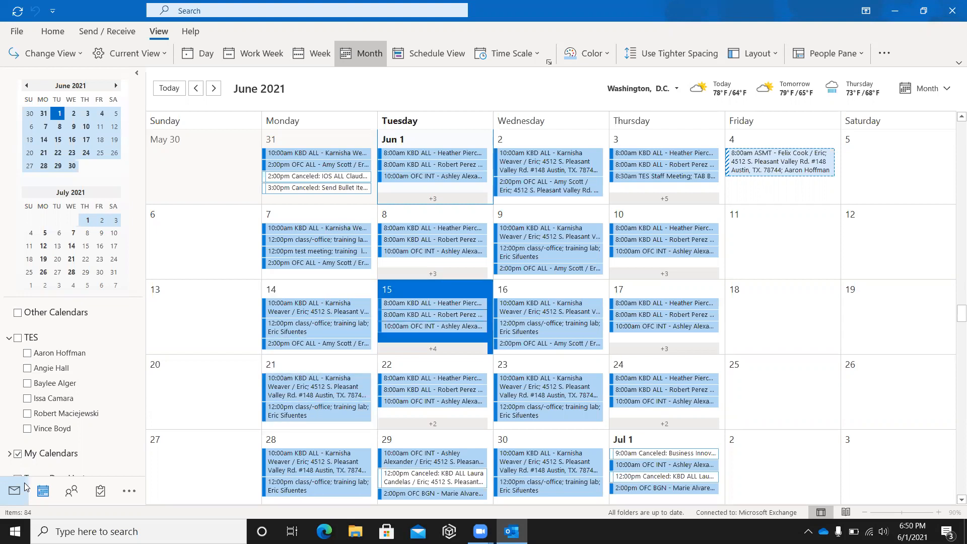
key(Down)
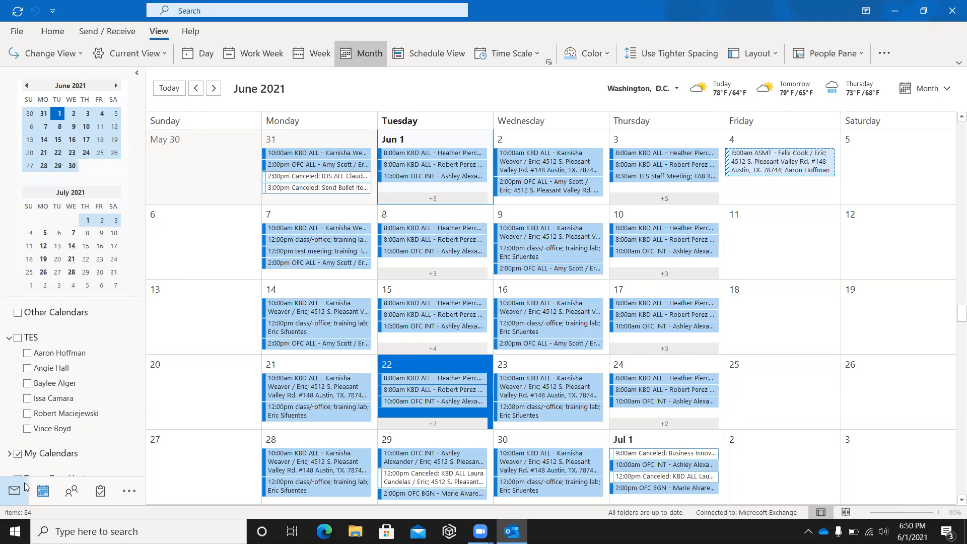
key(Down)
key(Down)
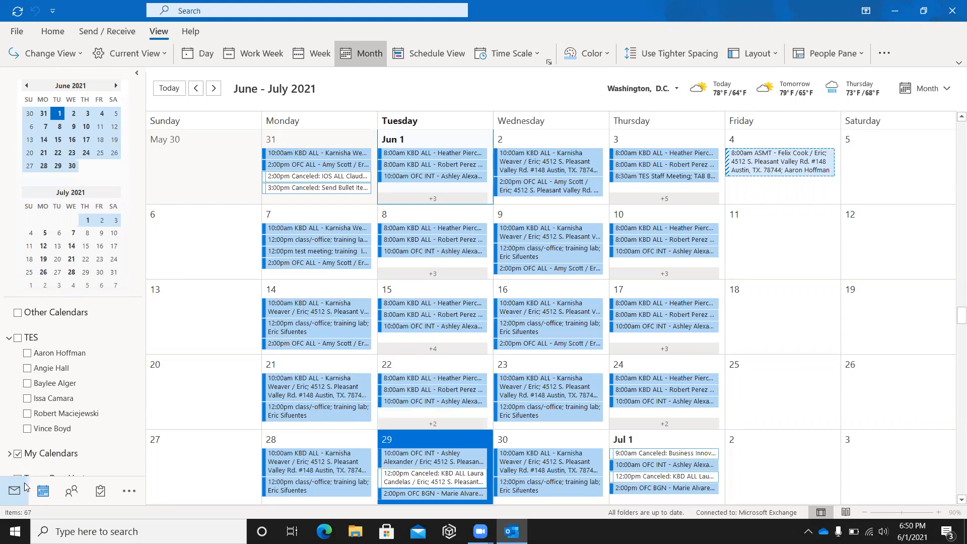
key(Down)
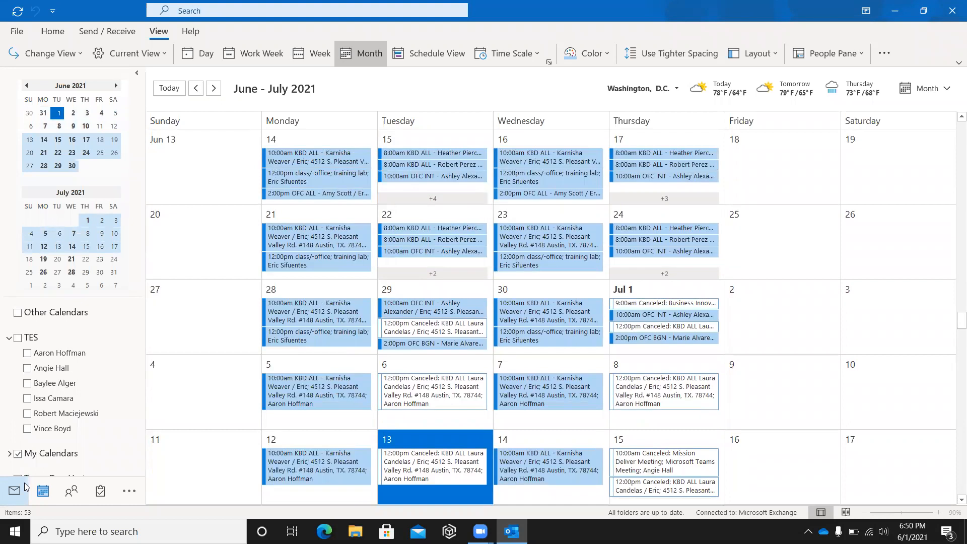
key(Down)
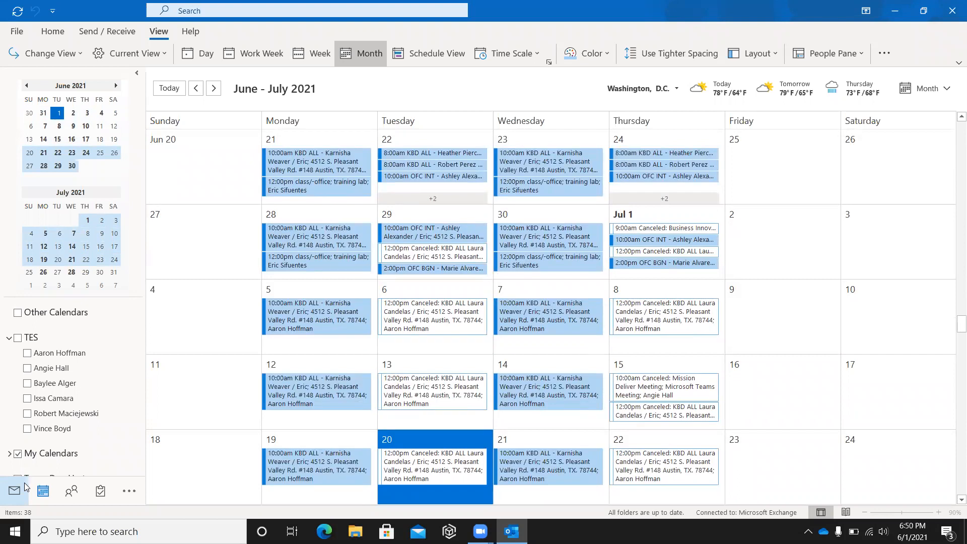
key(Right)
key(Right)
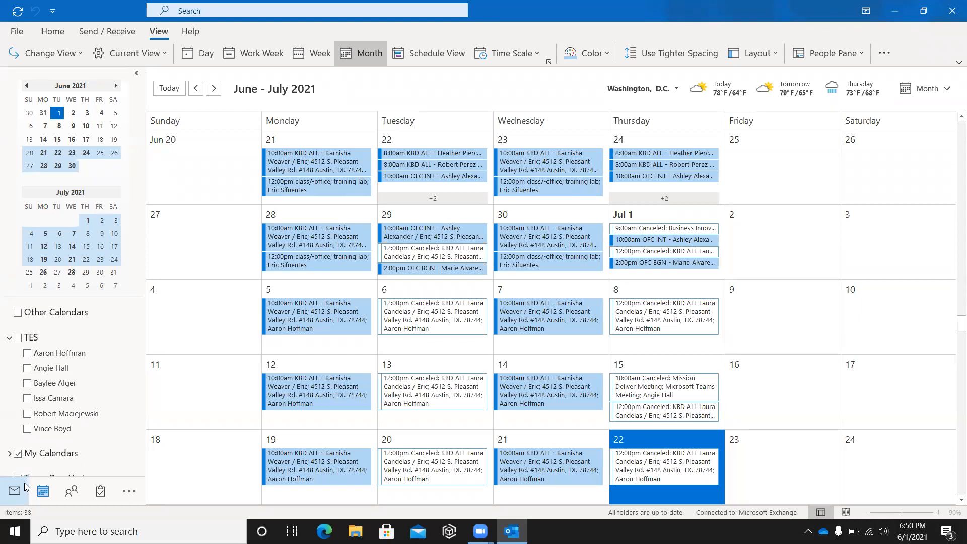
key(Tab)
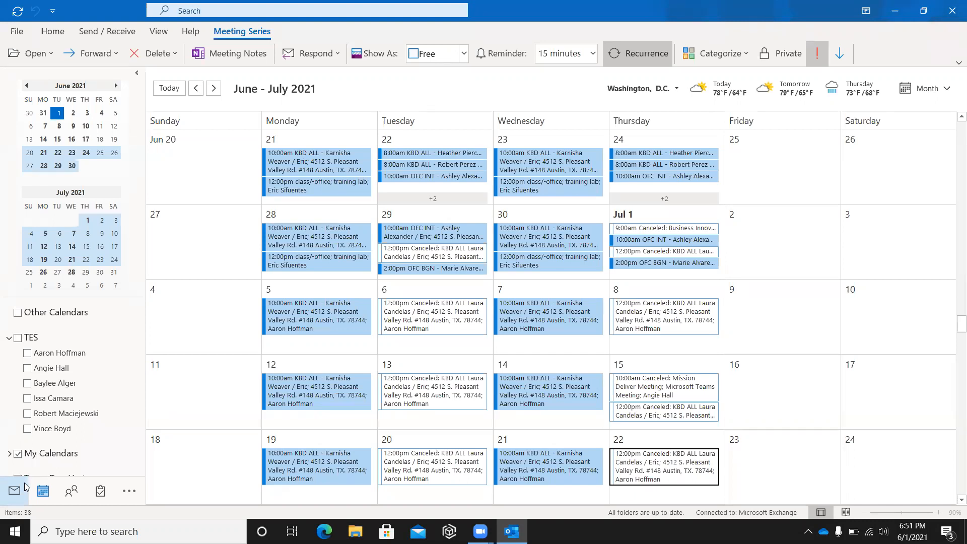
- Leave the July 22 meeting and go back week by week to Tuesday, June 1
key(Left)
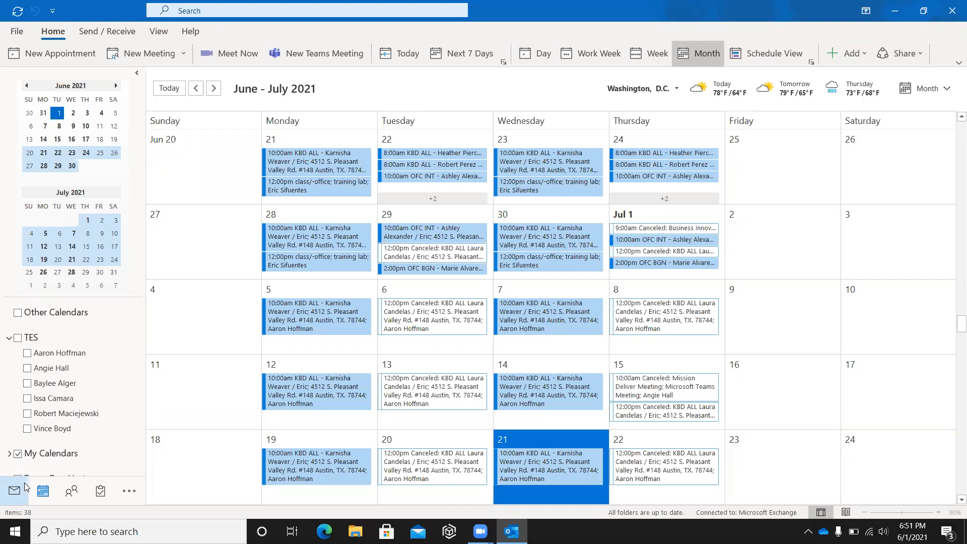
key(Up)
key(Up)
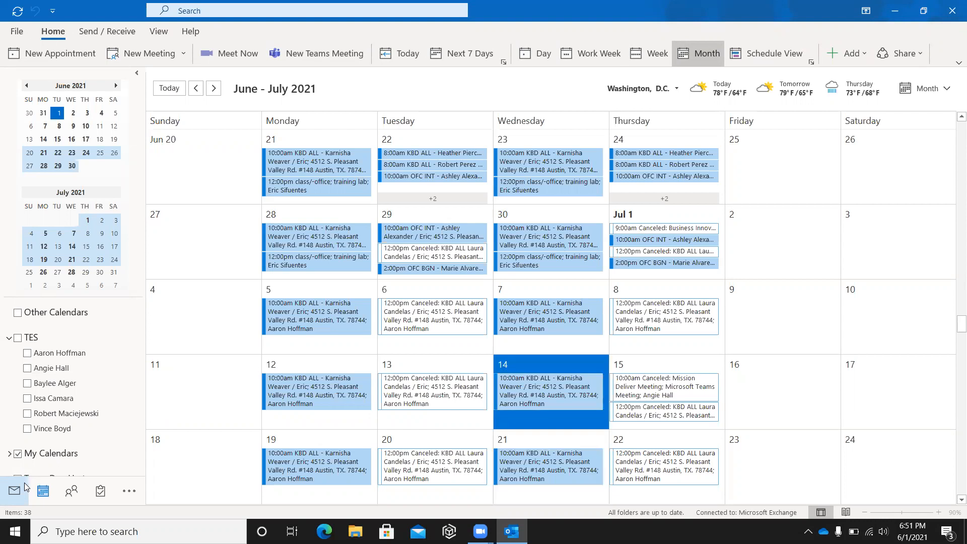
key(Up)
key(Up)
key(Up)
key(Up)
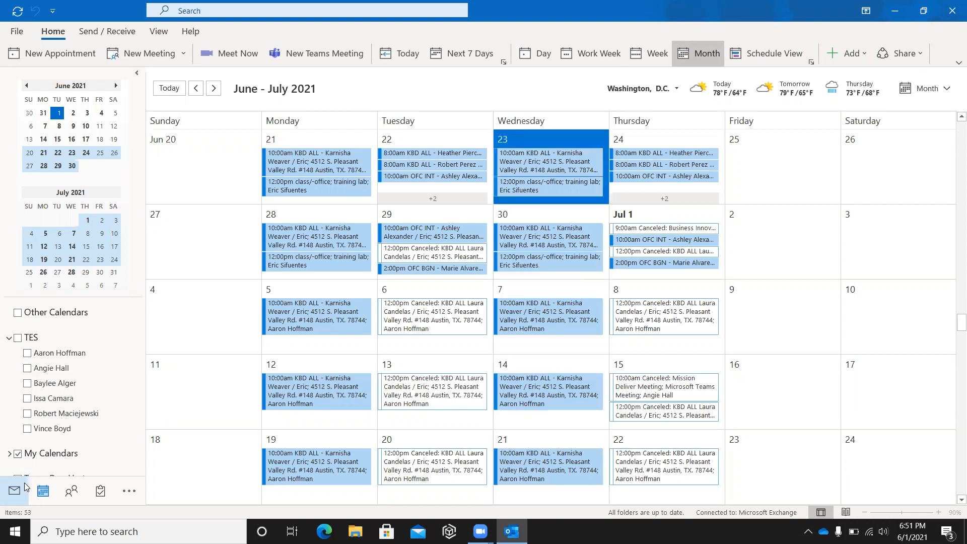
key(Left)
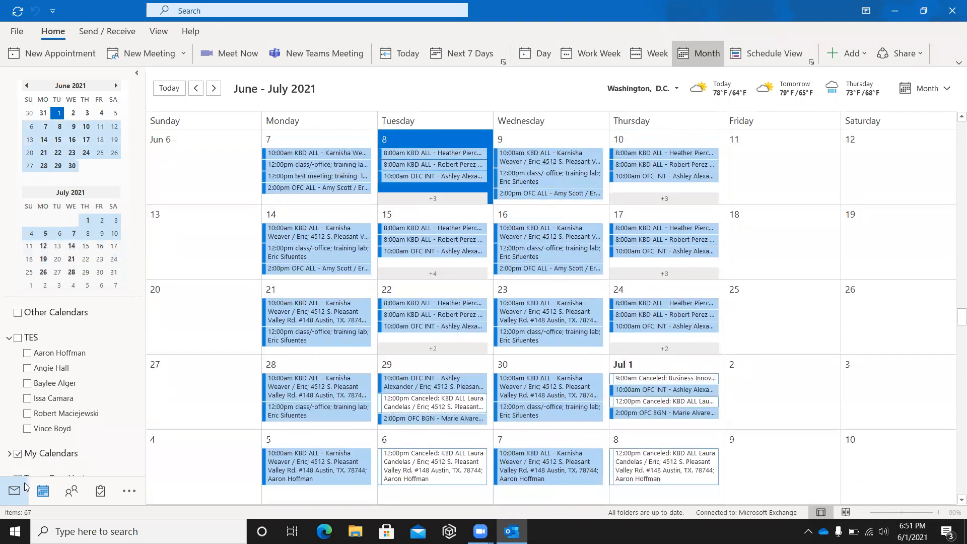
key(Up)
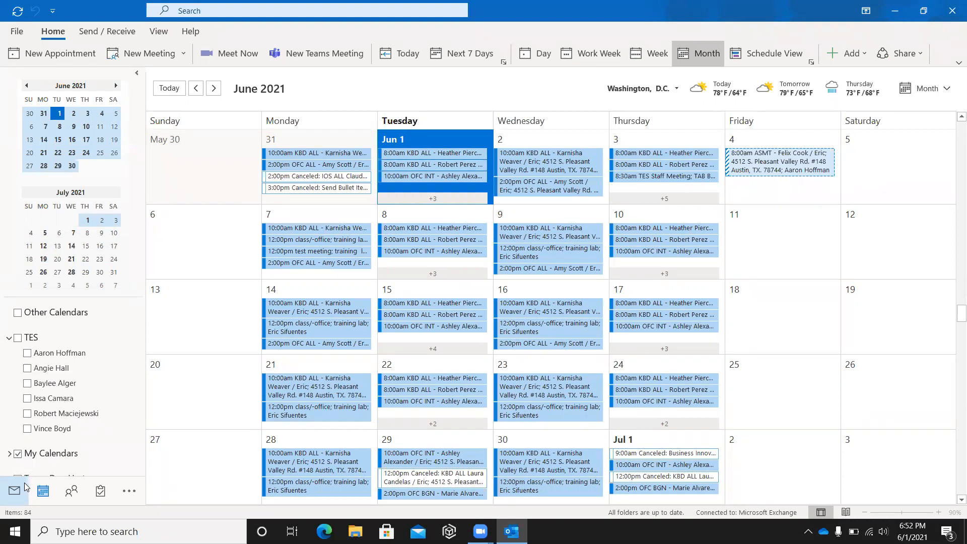
- Go through June 1's listed appointments to its more-items indicator, and move back one week to Tuesday, May 25
key(Tab)
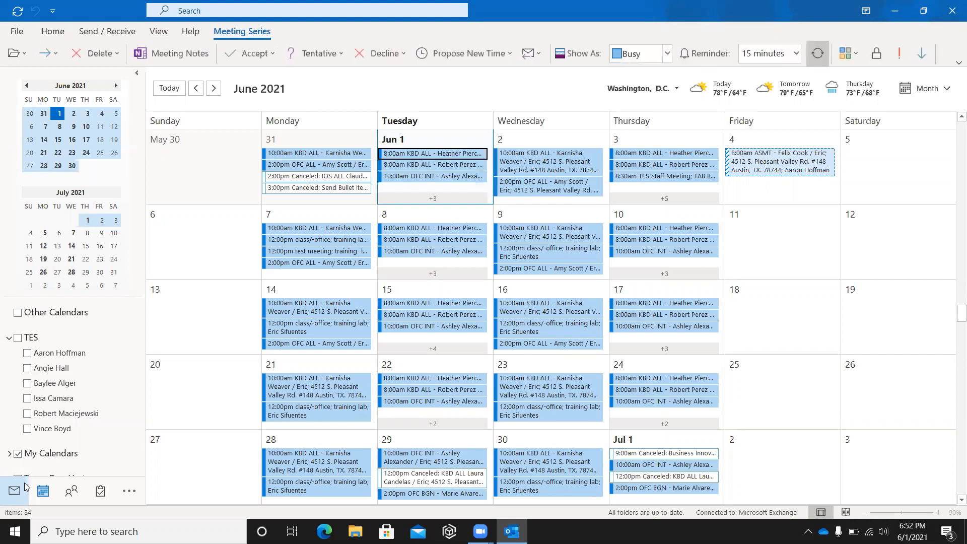
key(Tab)
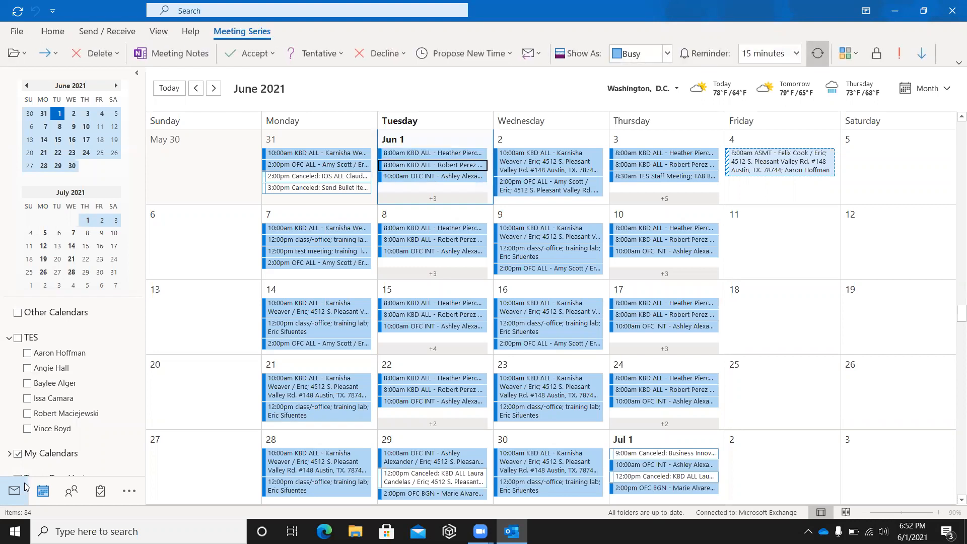
key(Tab)
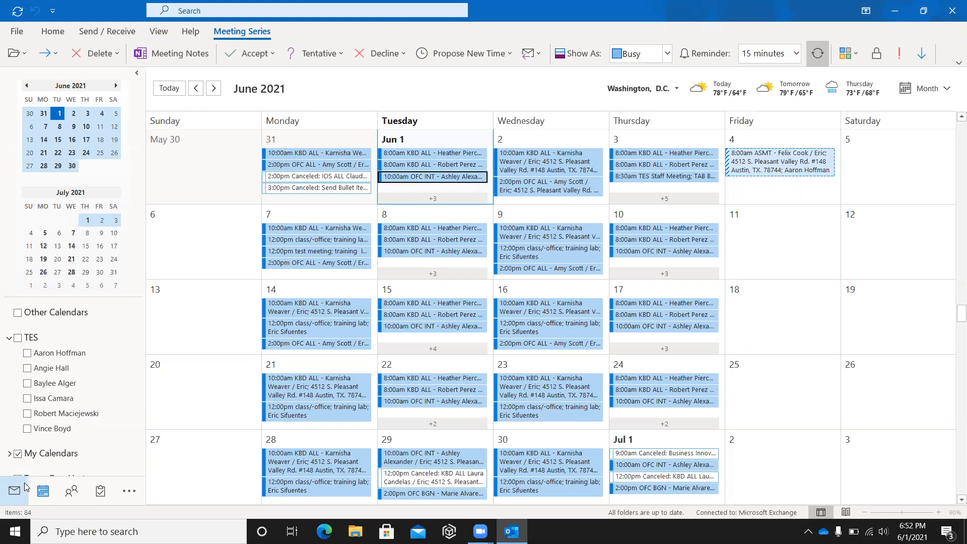
key(Tab)
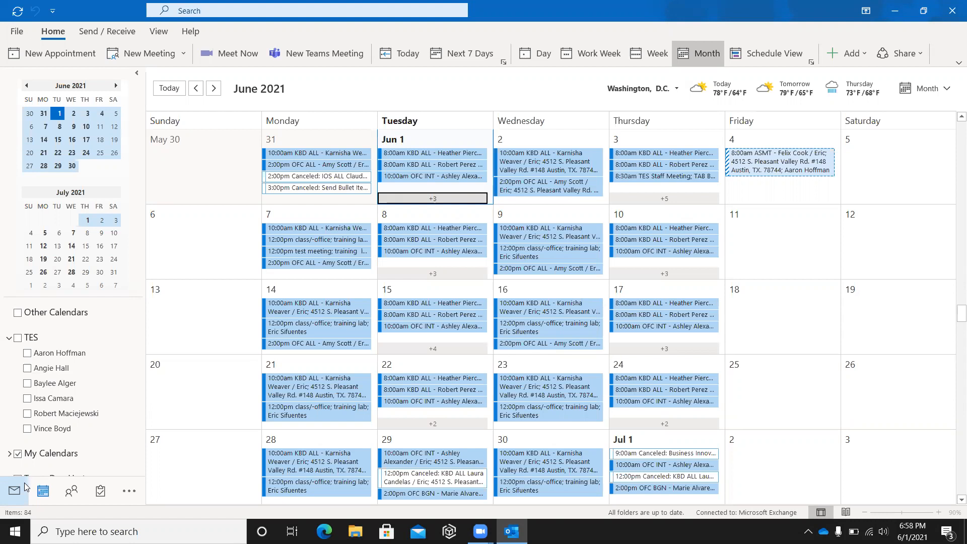
key(Up)
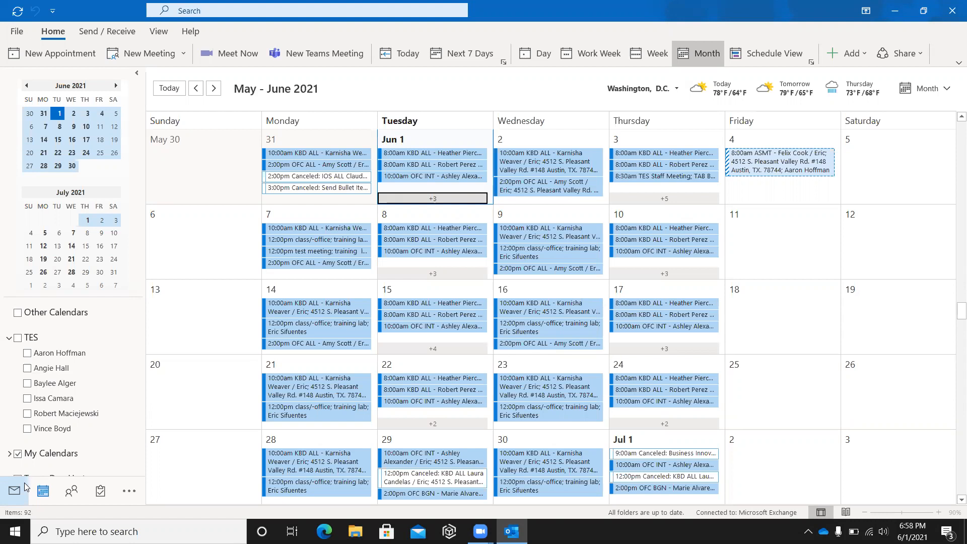
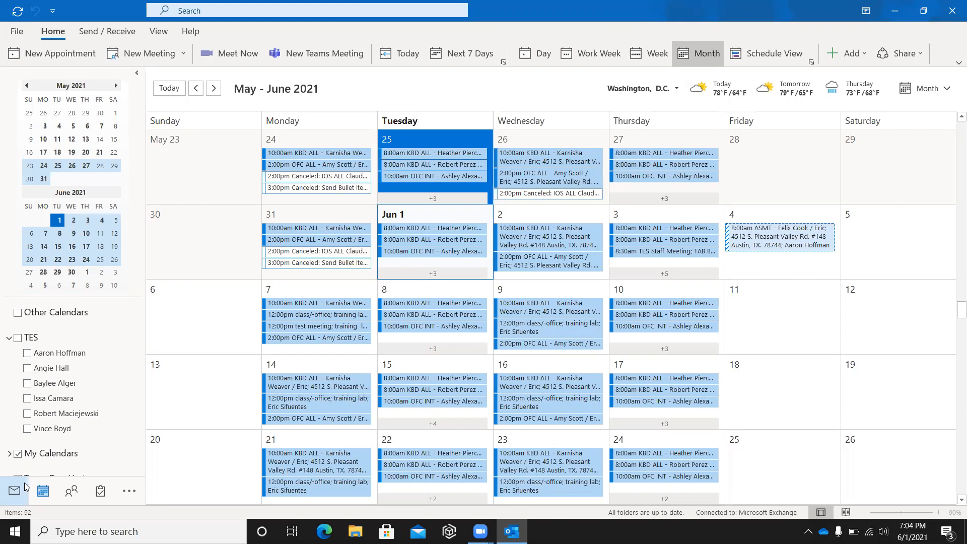
- Create a new appointment titled "install open book"
key(ctrl+n)
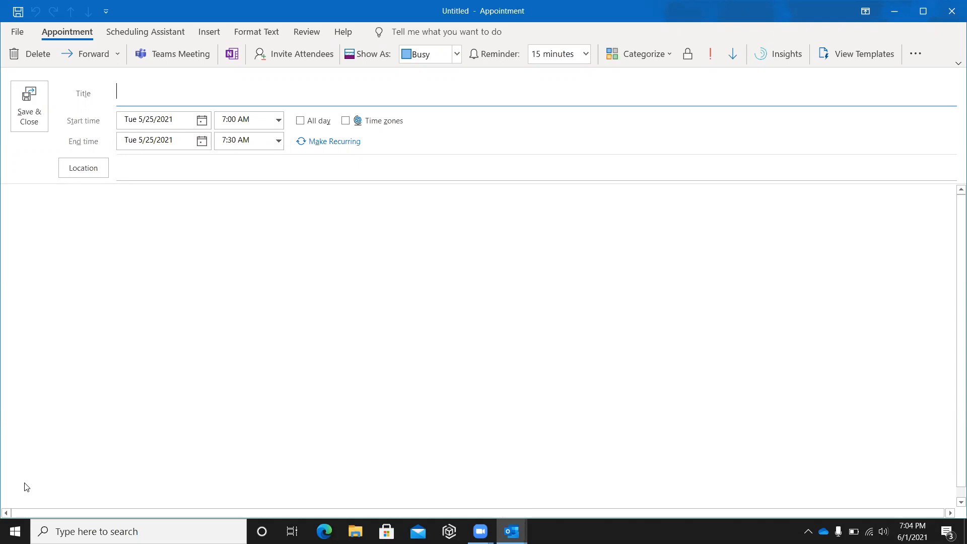
text(install open book)
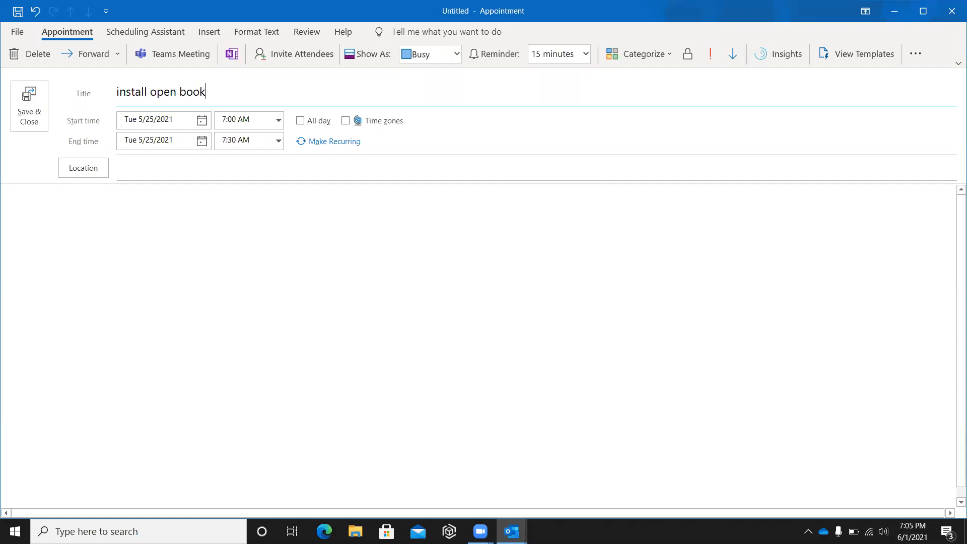
- Advance the appointment's start date day by day to Wed 6/2/2021
key(Tab)
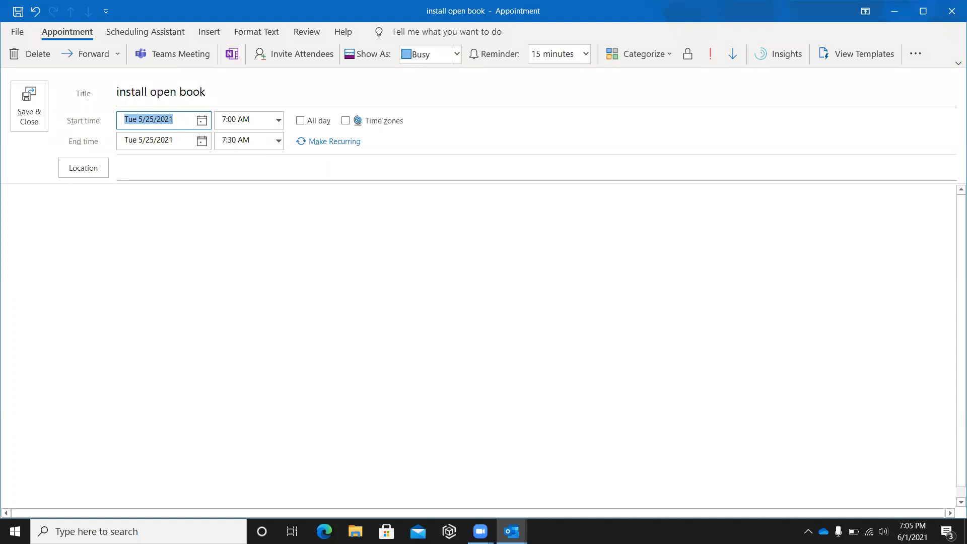
key(Down)
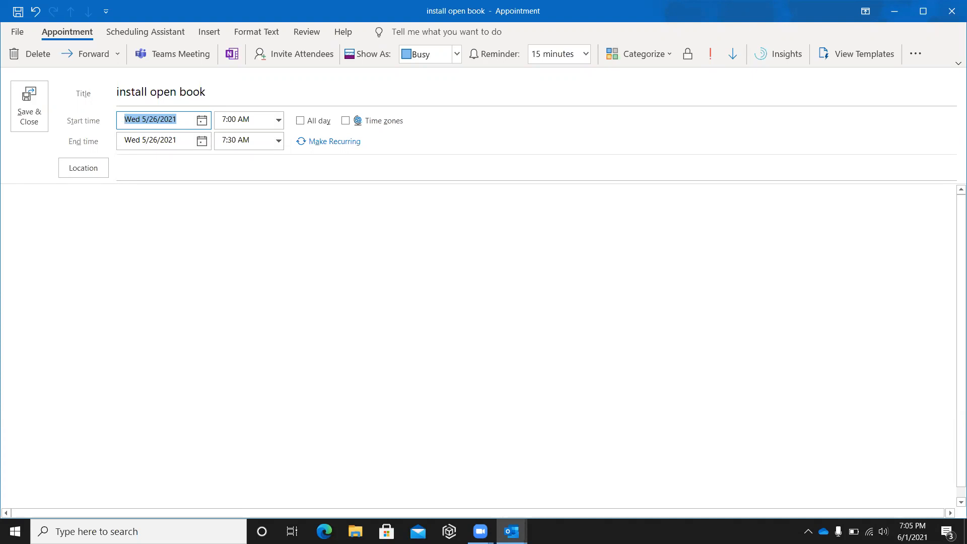
key(Down)
key(Down)
key(Down)
key(Down)
key(Down)
key(Down)
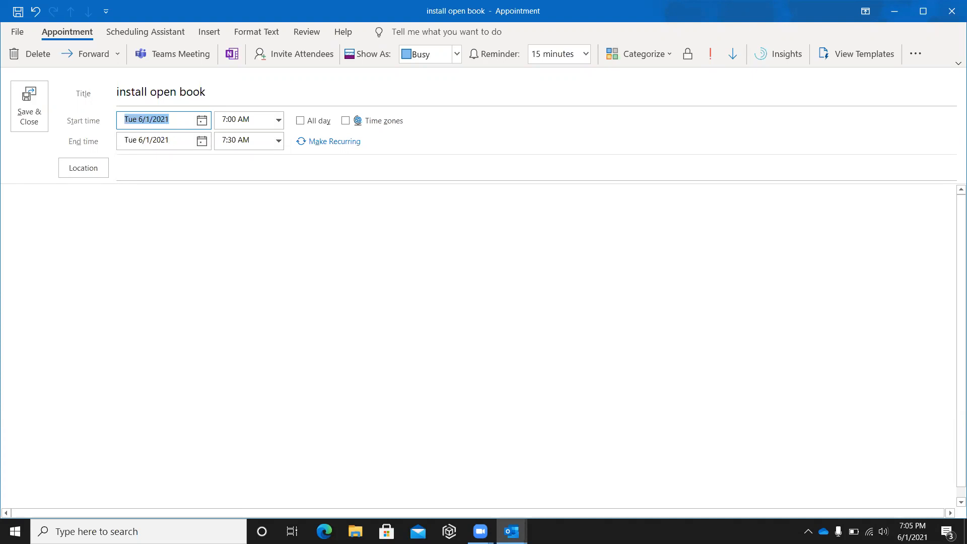
key(Down)
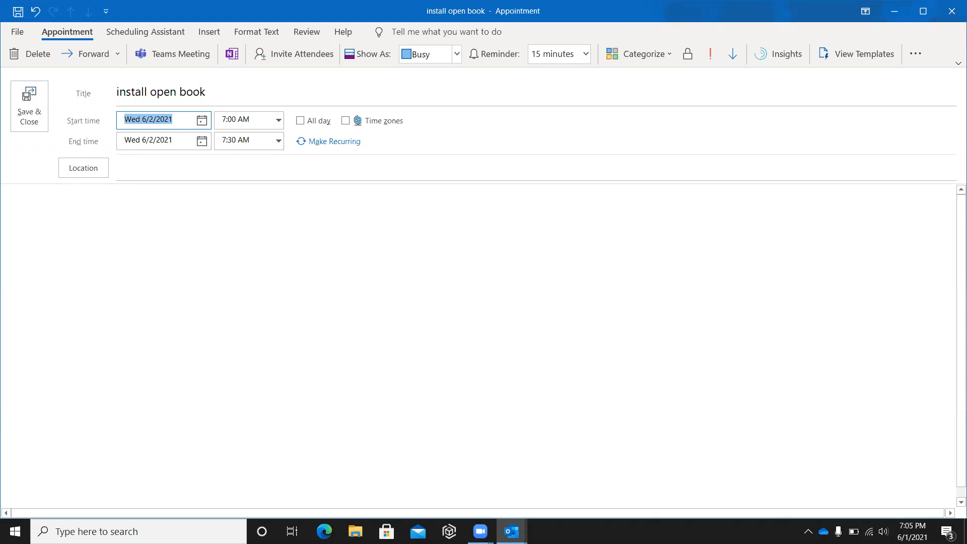
- Advance the appointment's start date by one more day to Thu 6/3/2021
key(Tab)
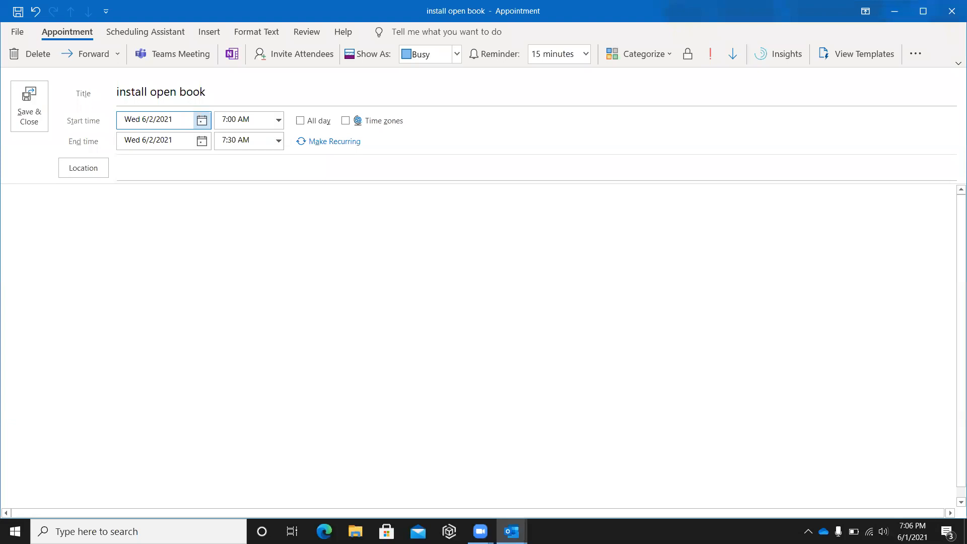
key(Tab)
key(Down)
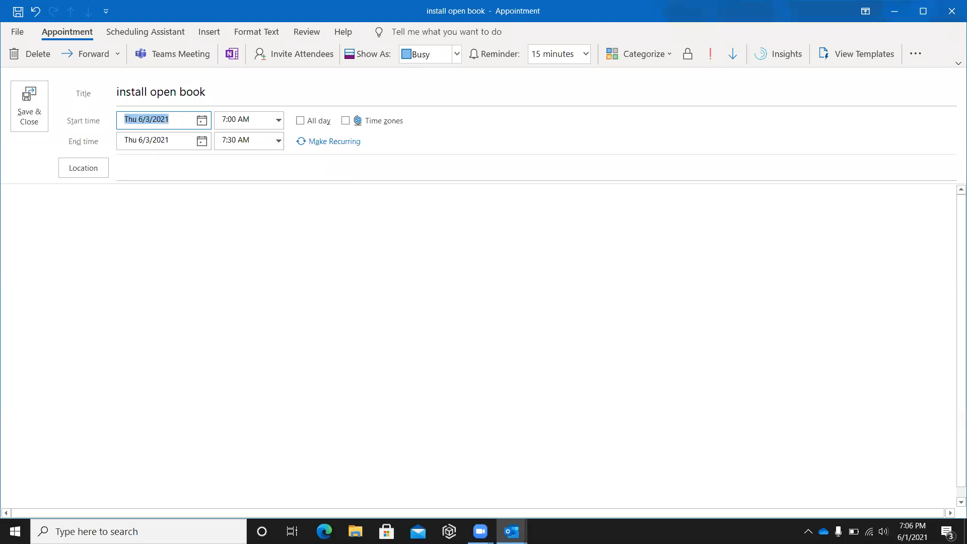
- Move the appointment's start date back one day to Wed 6/2/2021 and check it in the date picker
key(Up)
key(Tab)
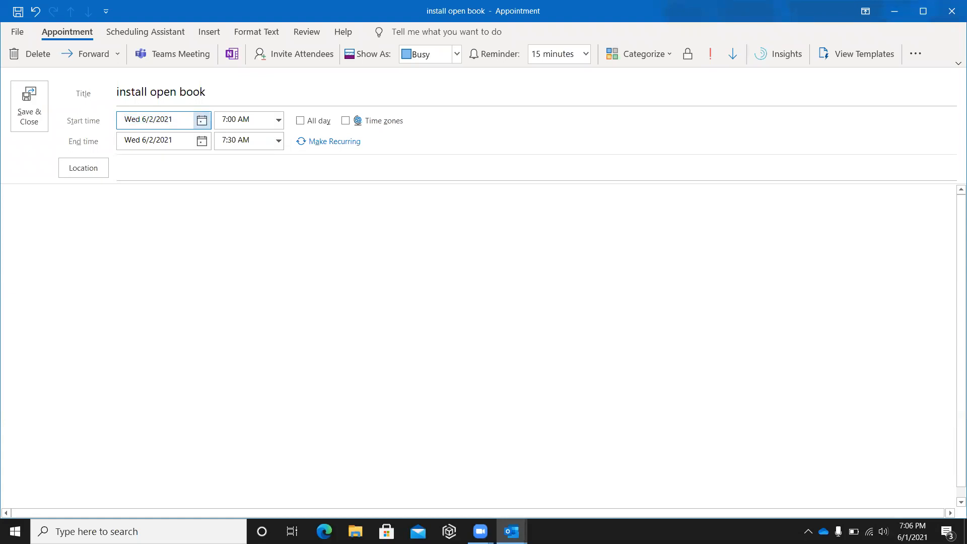
key(space)
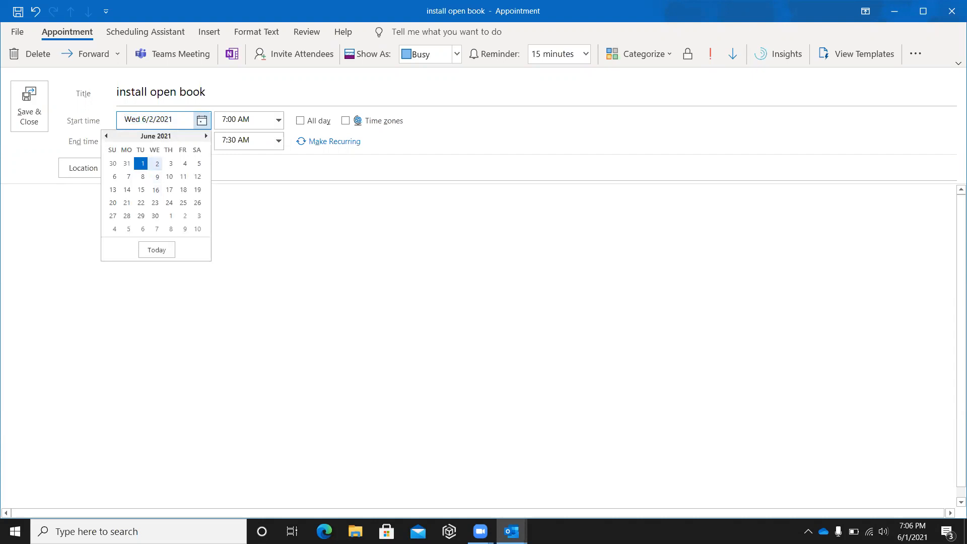
key(Escape)
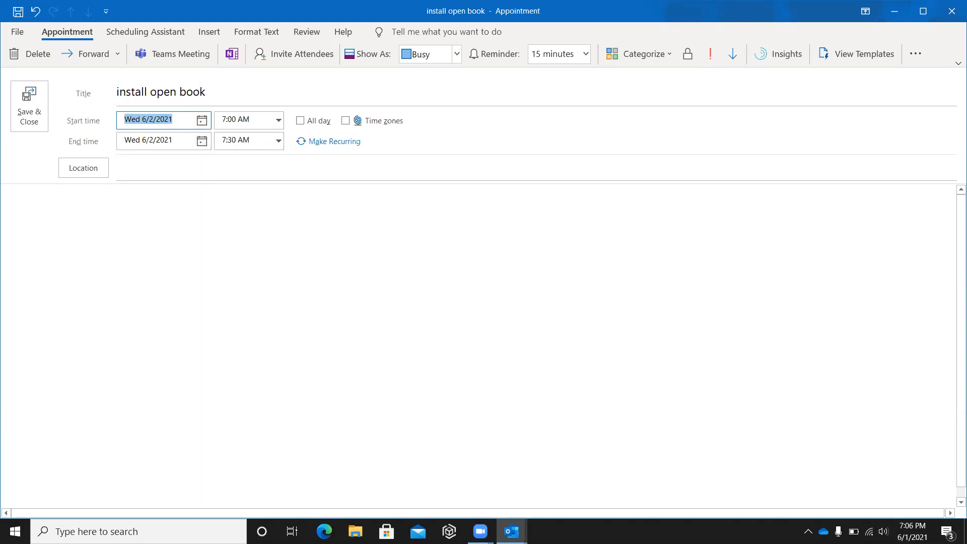
- Set the appointment's start time to 1:00 PM
key(Tab)
key(Tab)
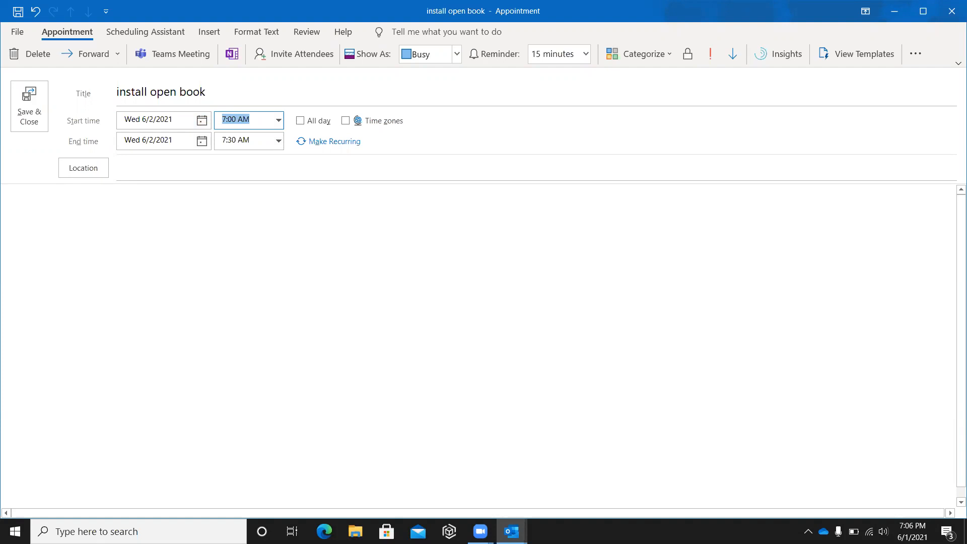
key(Down)
key(Down)
key(Down)
key(Down)
key(Down)
key(Down)
key(Down)
key(Down)
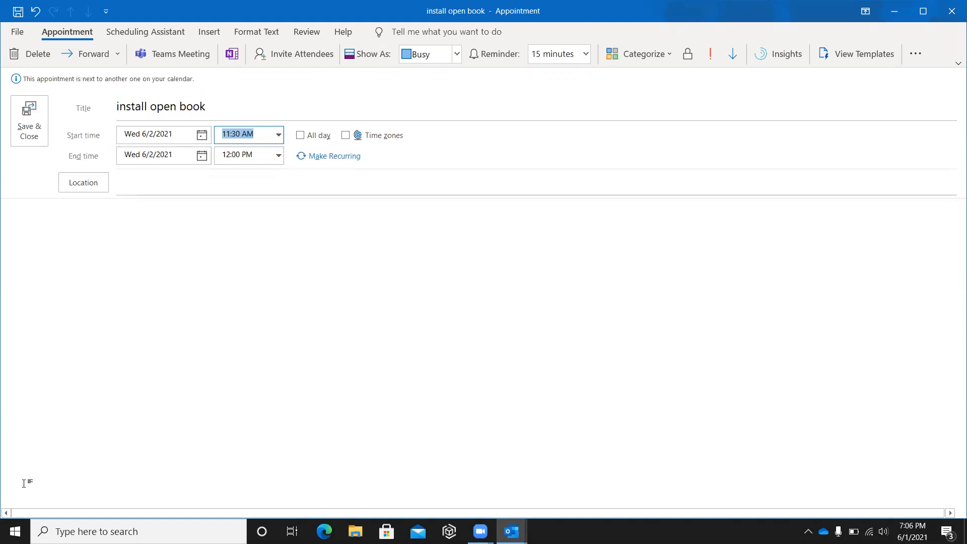
key(Up)
key(Up)
key(Up)
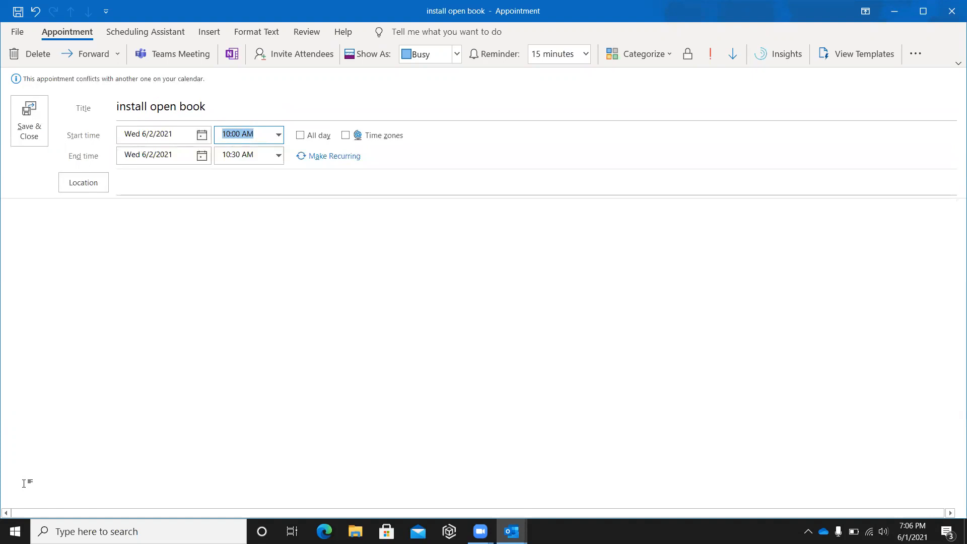
key(Up)
key(Down)
key(Down)
key(Down)
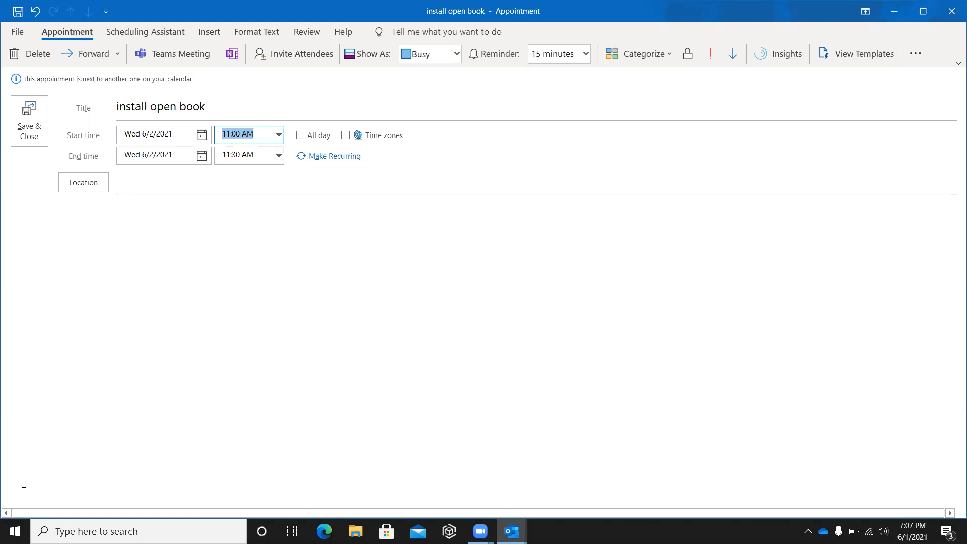
key(Down)
key(Down)
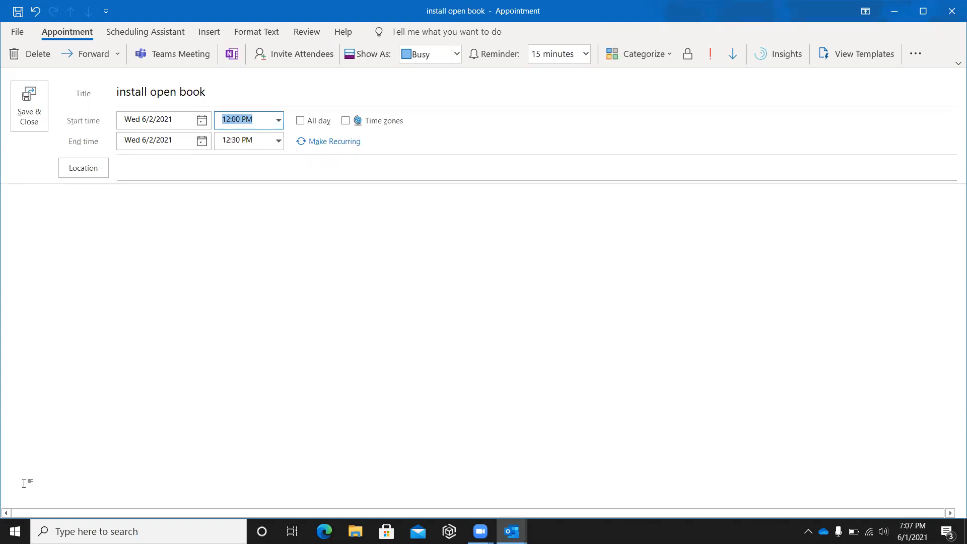
key(Down)
key(Down)
- Set the appointment's end time to 2:00 PM, keeping Wed 6/2/2021 as the end date
key(Tab)
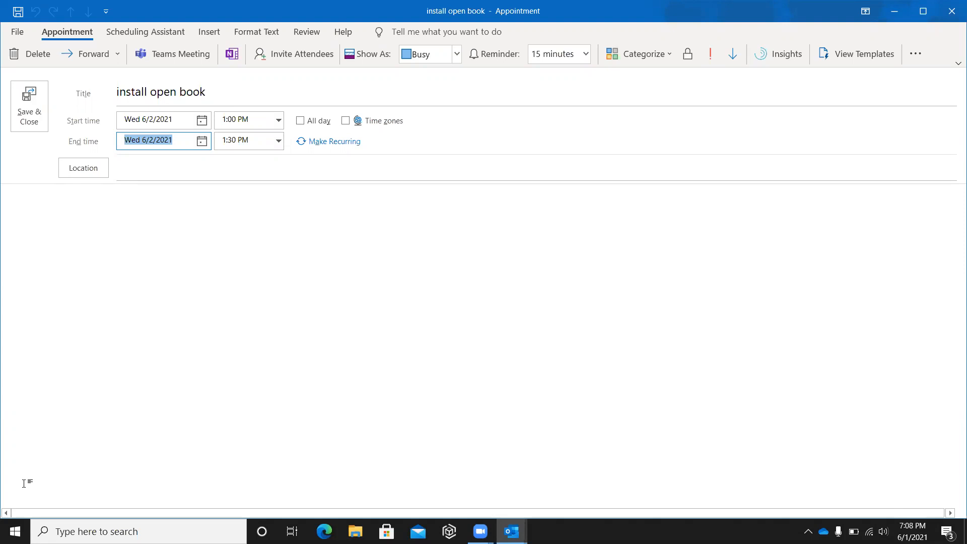
key(Tab)
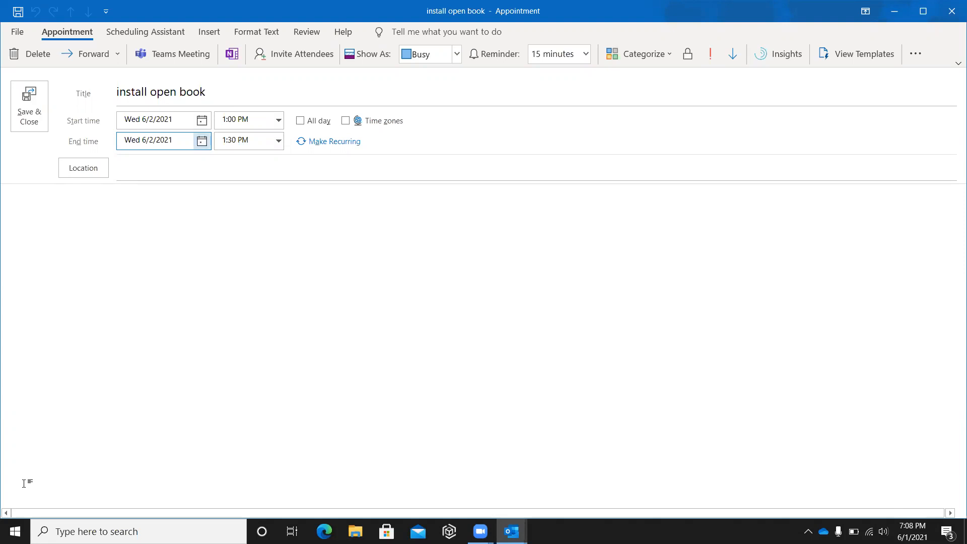
key(Tab)
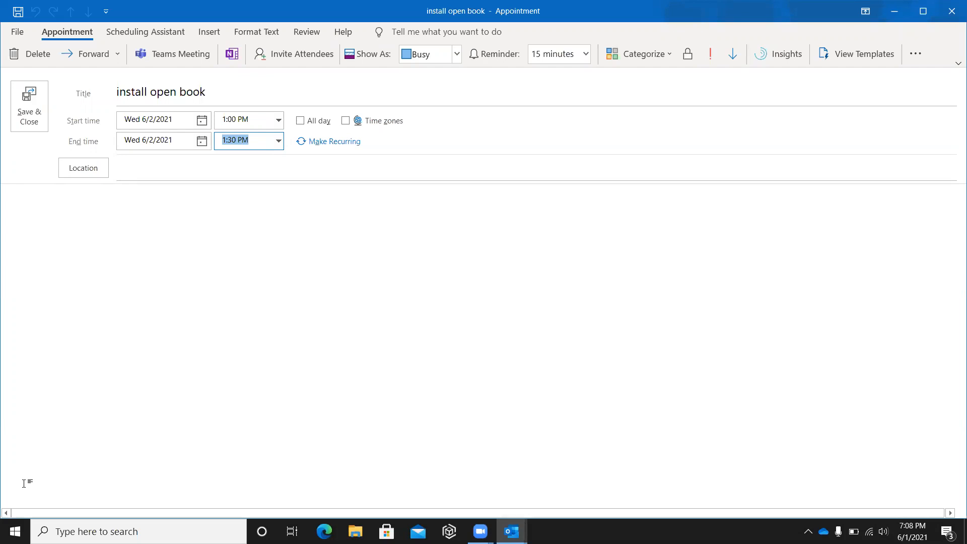
key(Down)
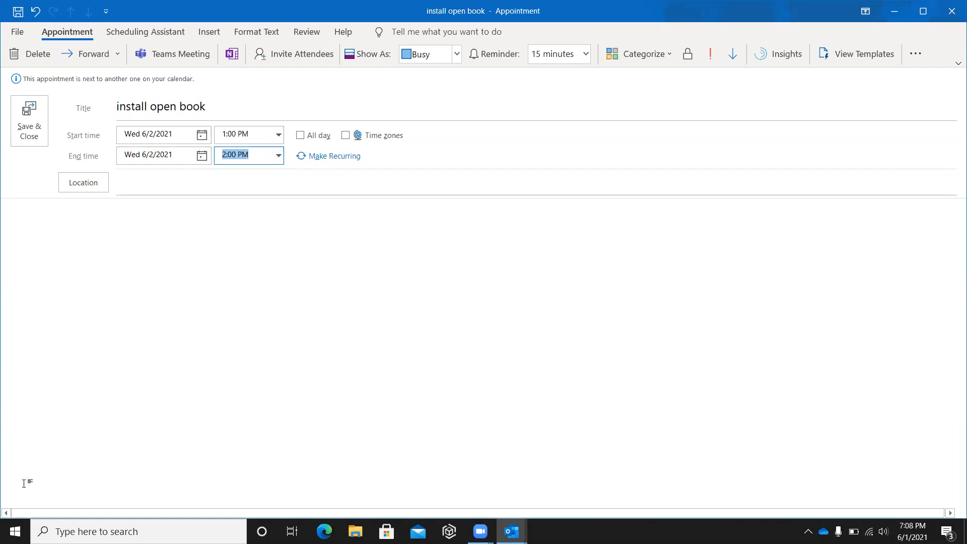
- Enter "Training Lab" as the appointment's location, using the name exactly as entered
key(Tab)
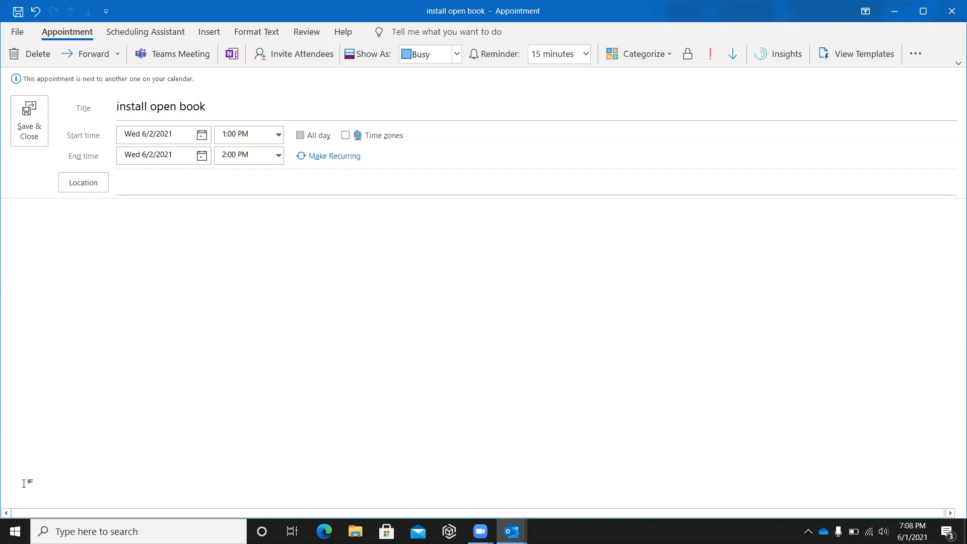
key(Tab)
key(Tab)
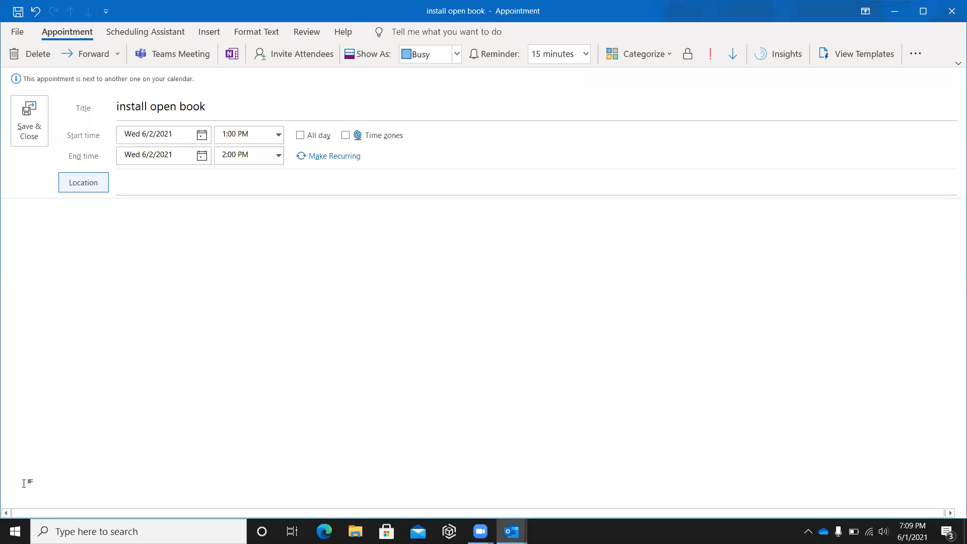
key(Tab)
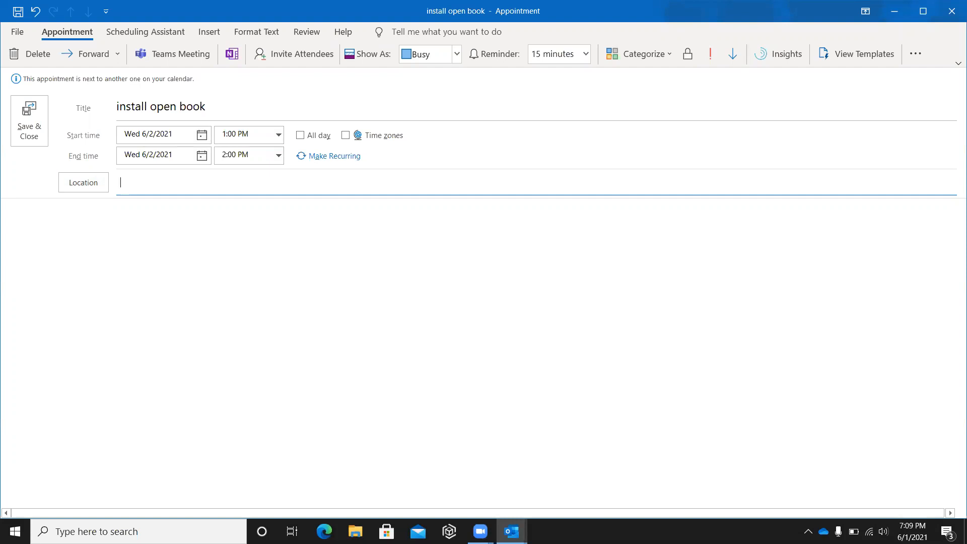
text(Training Lab)
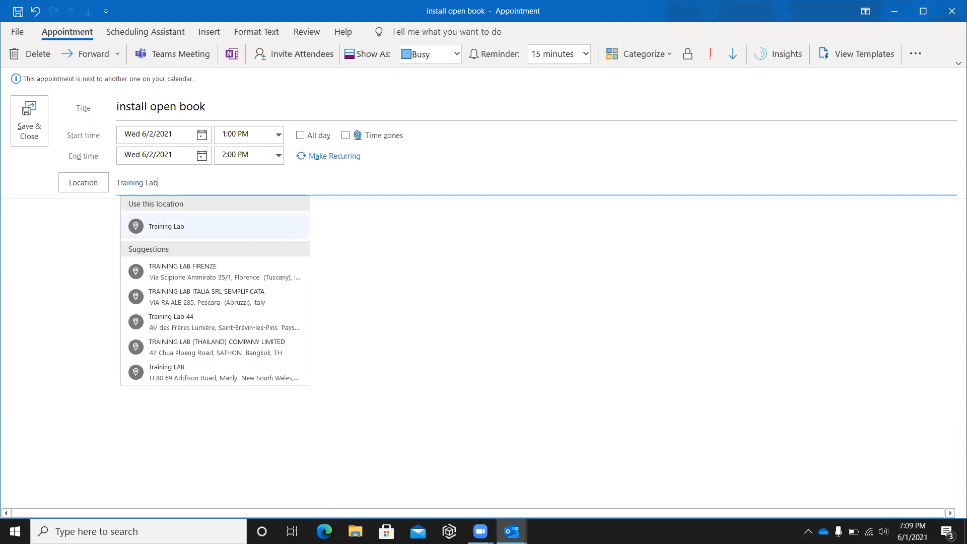
key(Return)
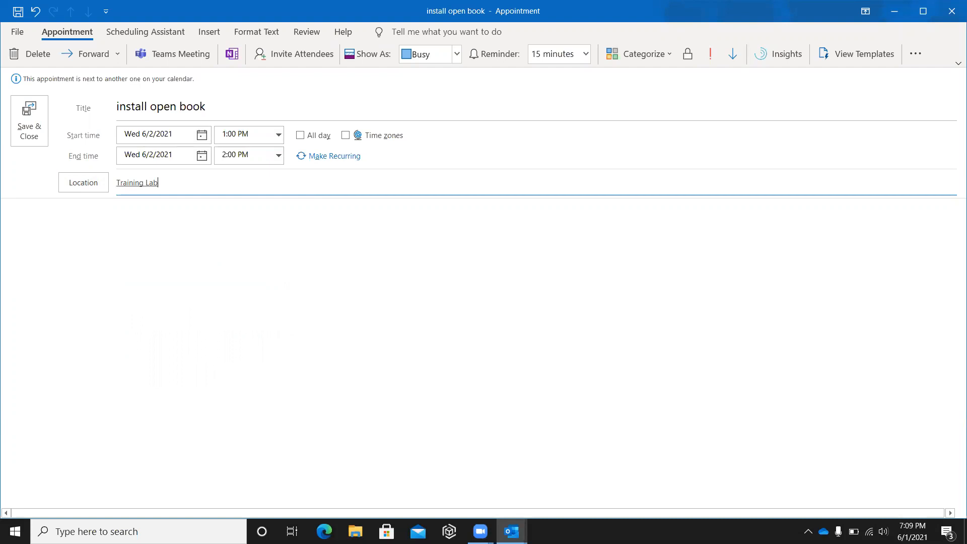
- Add the notes "Install openbook on computer training 6." and "The serial number for open book is xxxx", and save and close the appointment
click(23, 483)
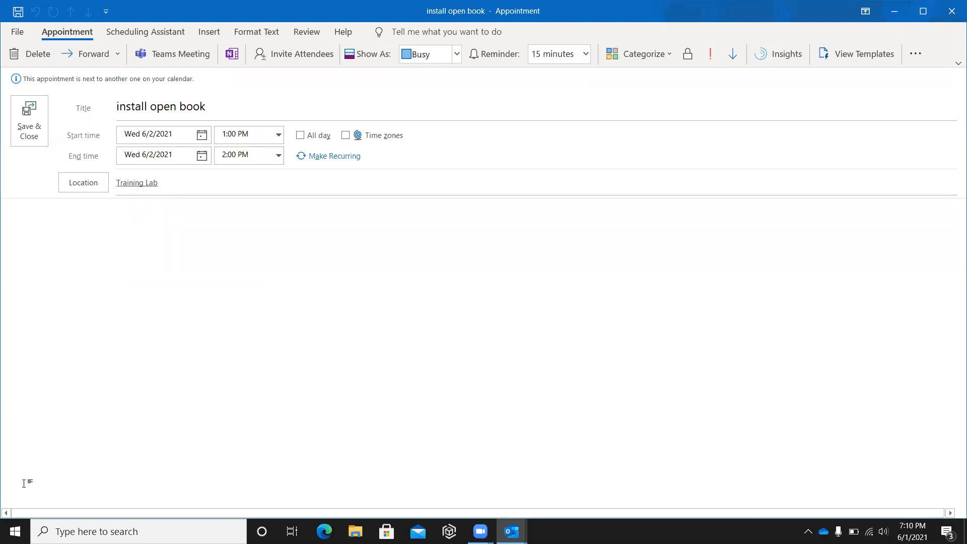
text(Install openbook on compu)
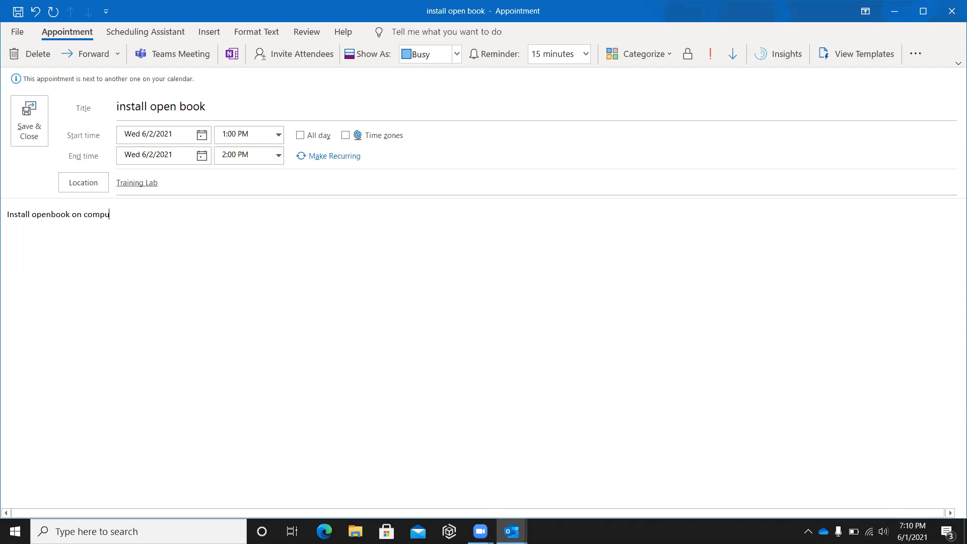
text(ter training 6.)
key(Return)
text(The serial number for open)
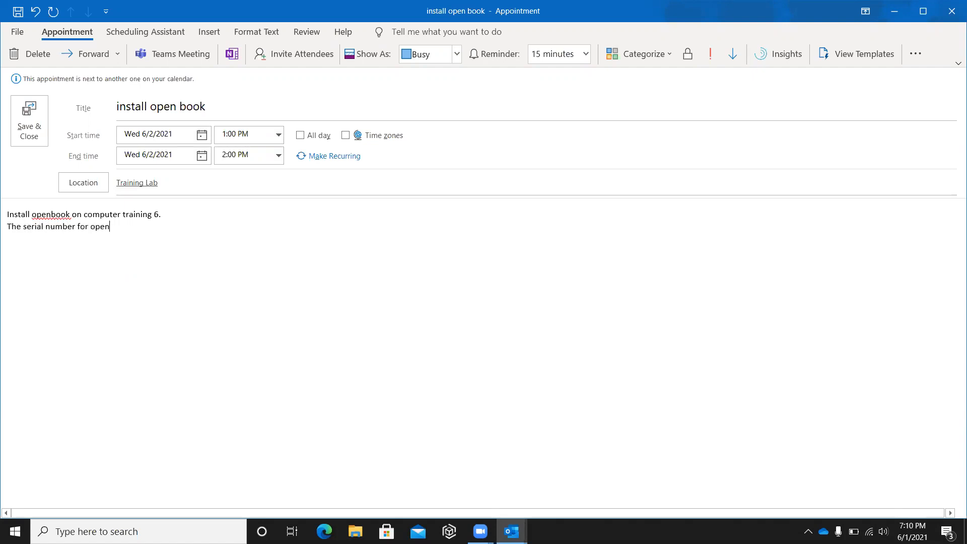
text( book is xxxx)
key(Return)
key(Up)
key(alt+s)
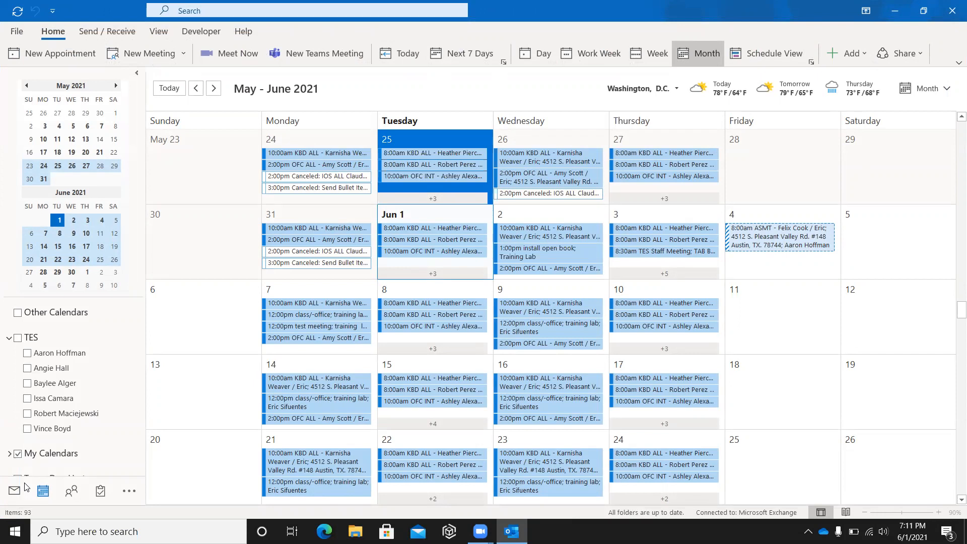
- Switch the calendar from the month to the Work Week view
key(alt+v)
key(Tab)
key(Tab)
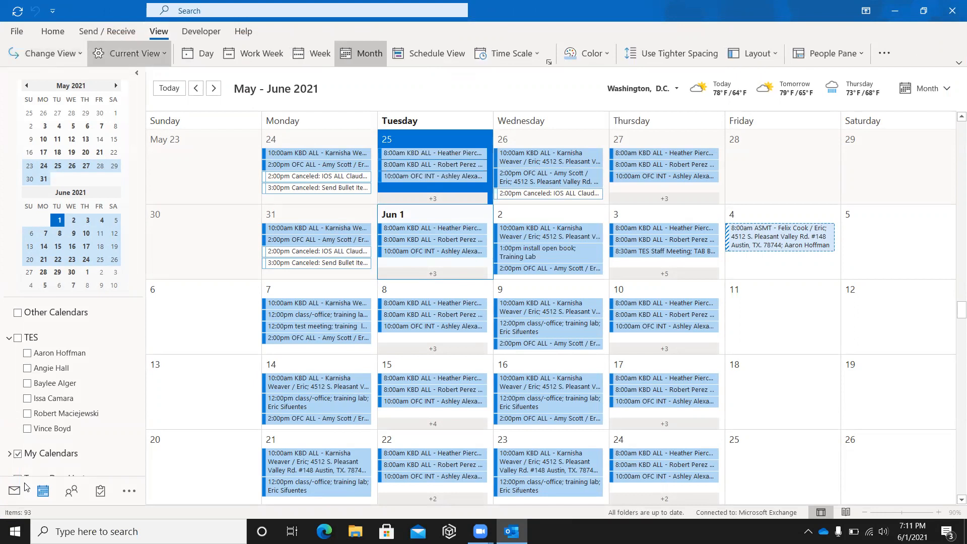
key(Tab)
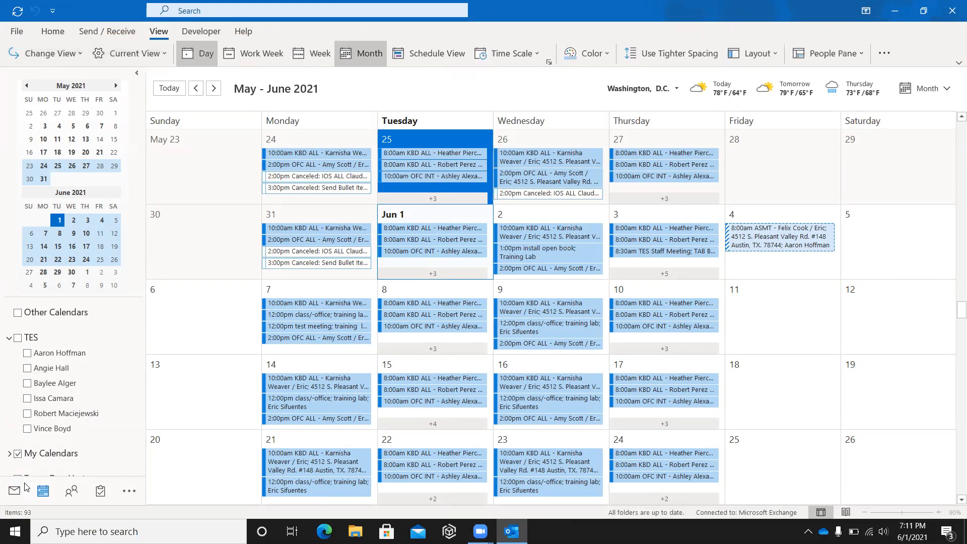
key(Tab)
key(Tab)
key(shift+Tab)
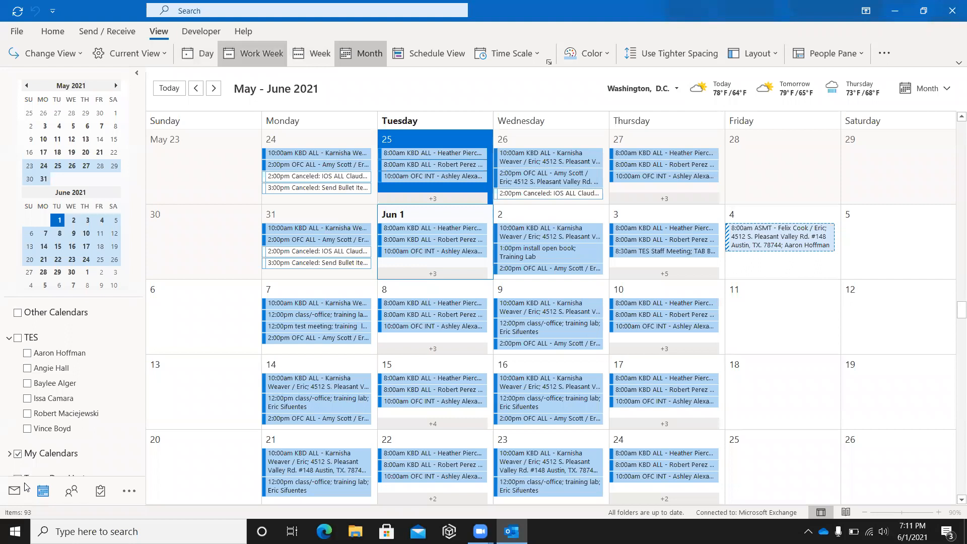
key(Return)
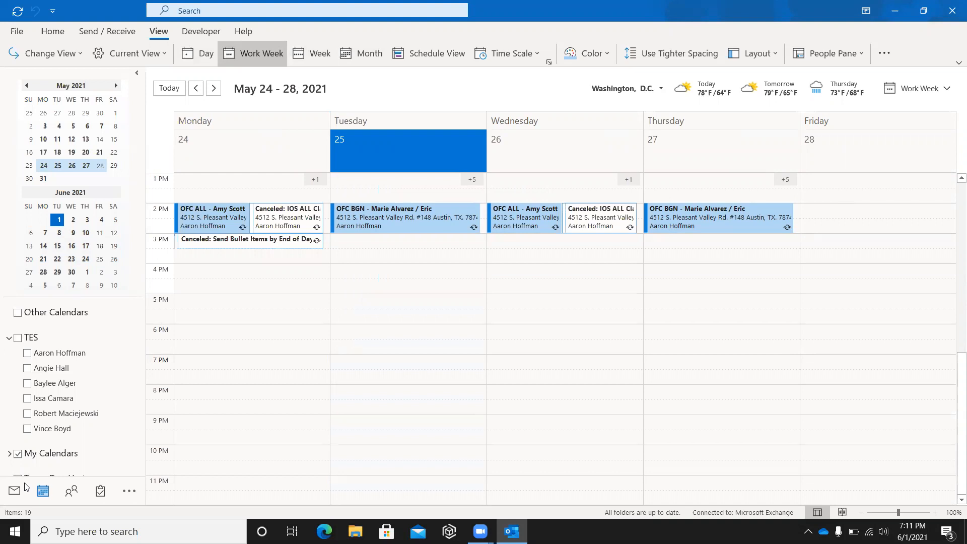
- Move forward to Wednesday, June 2, and open the "install open book" appointment to review its details, closing it when done
key(Right)
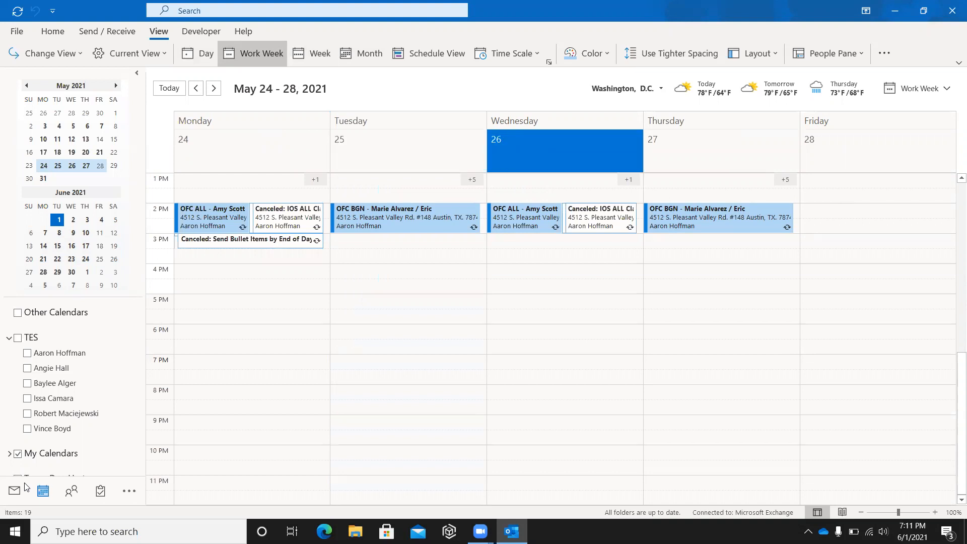
key(Right)
key(Right)
key(Right)
key(Right)
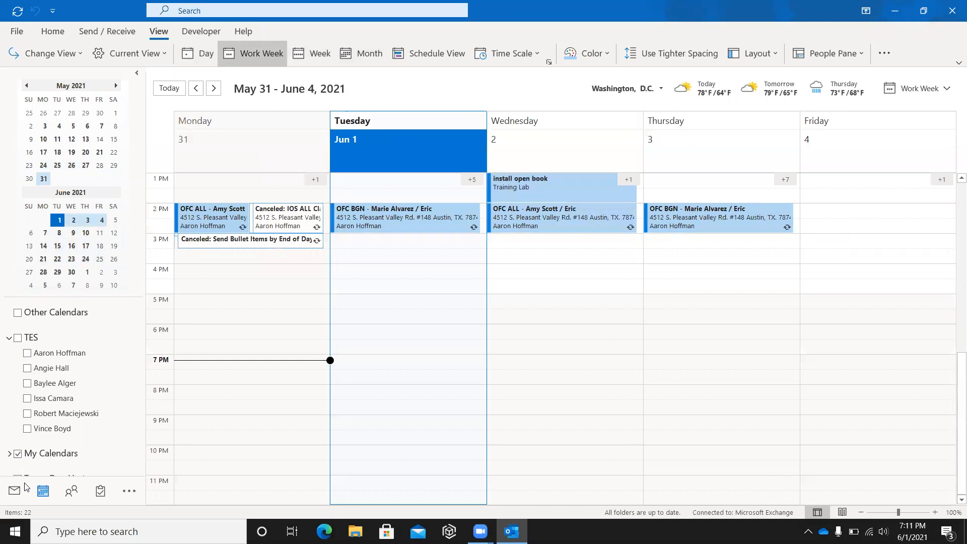
key(Right)
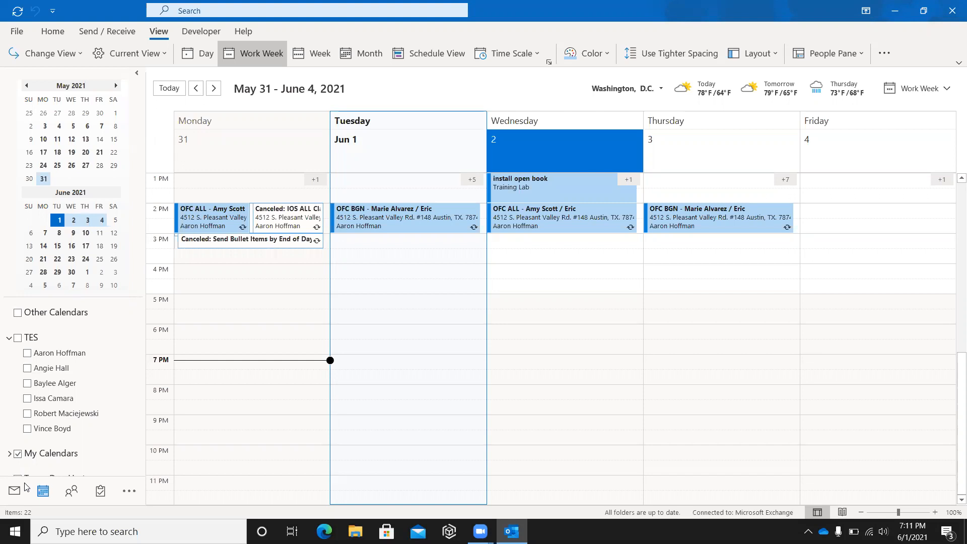
key(Tab)
key(Tab)
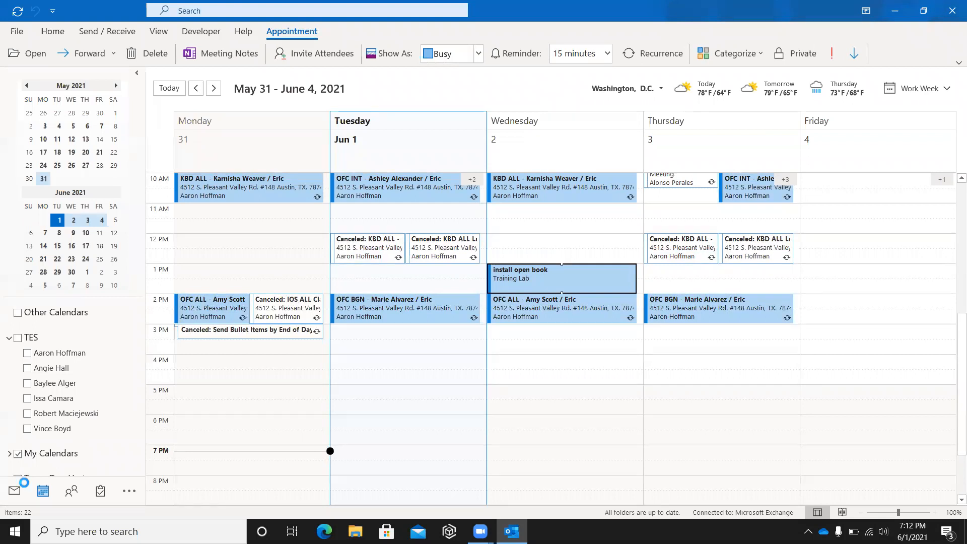
key(Return)
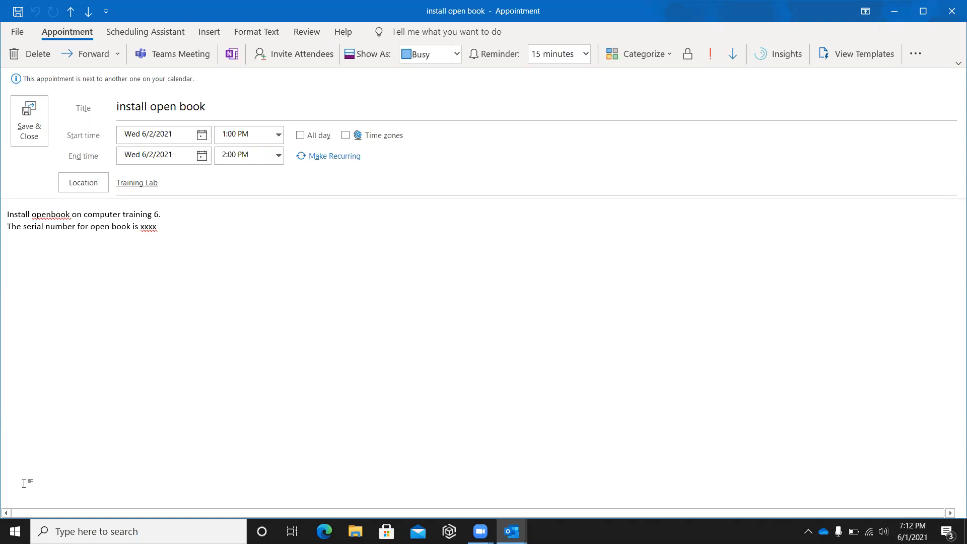
key(alt+s)
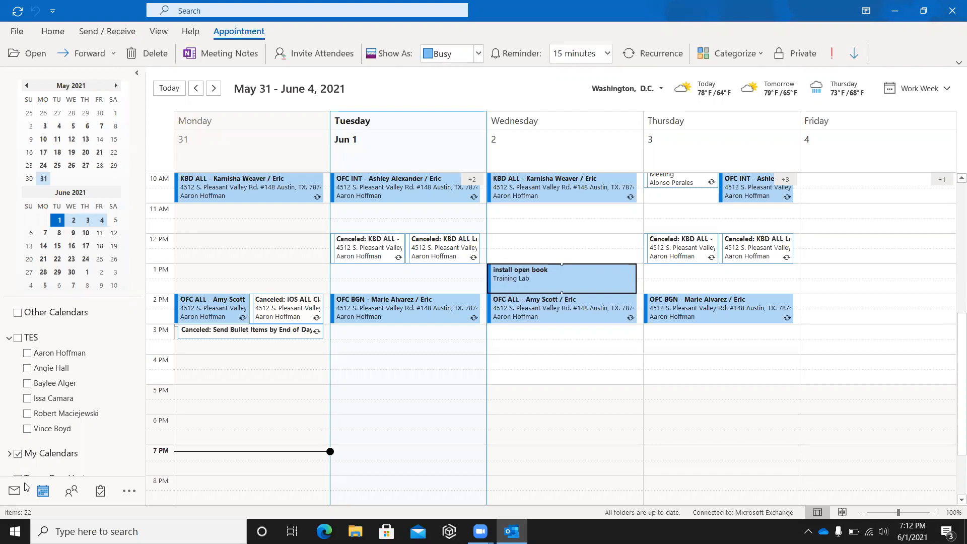
- Bring up the available actions for the "install open book" appointment on June 2 and review them from Quick Print to Show As
key(shift+F10)
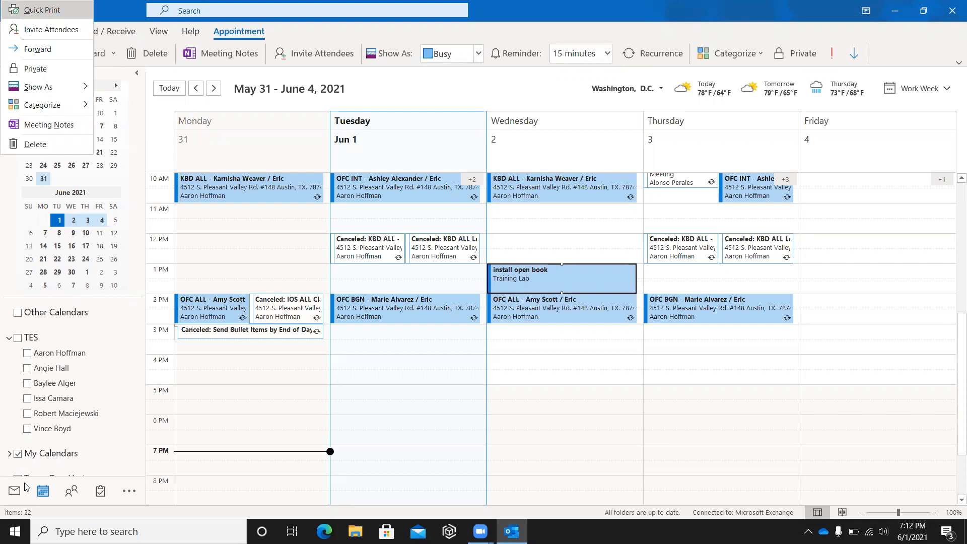
key(Down)
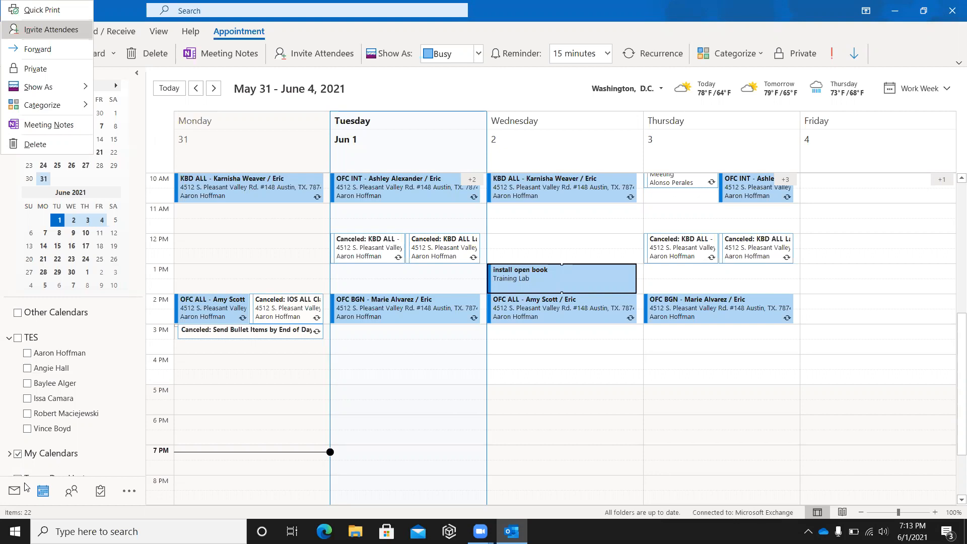
key(Down)
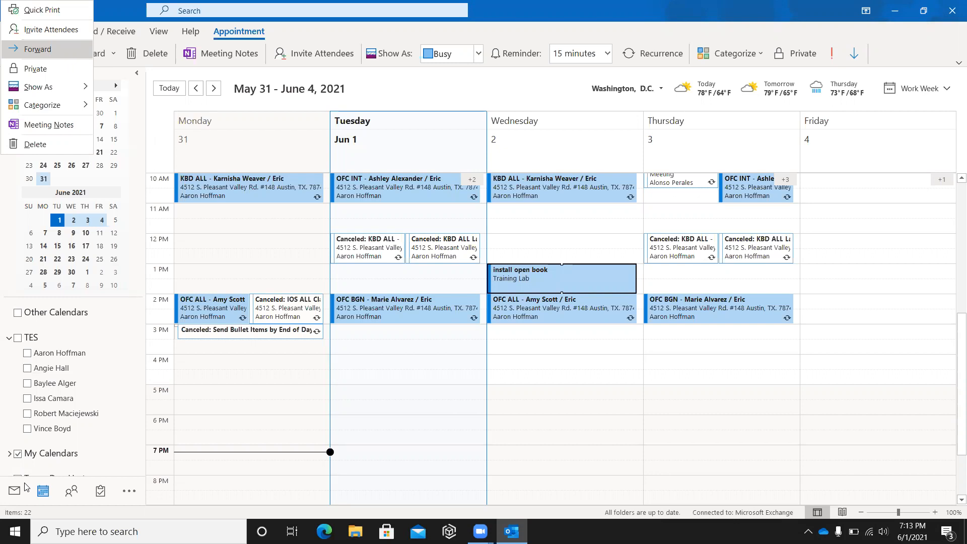
key(Down)
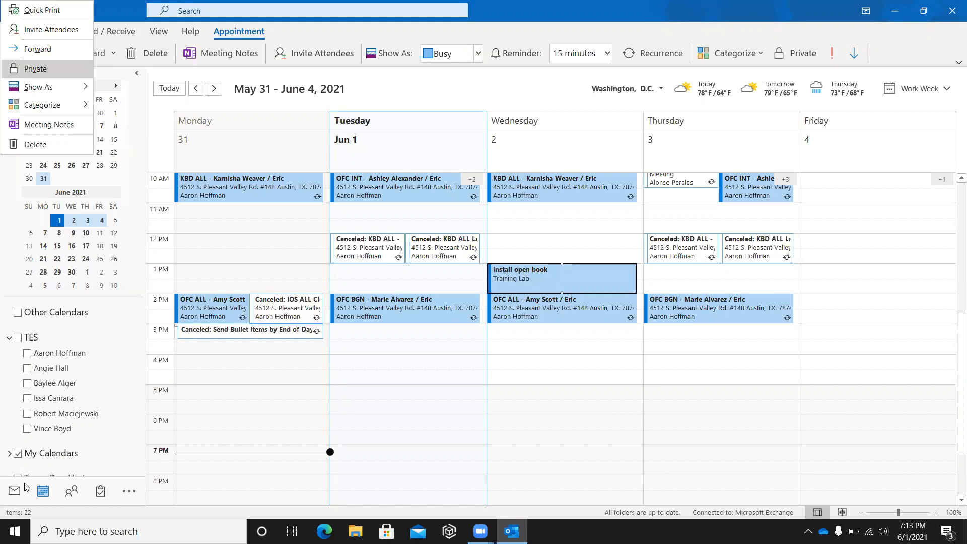
key(Down)
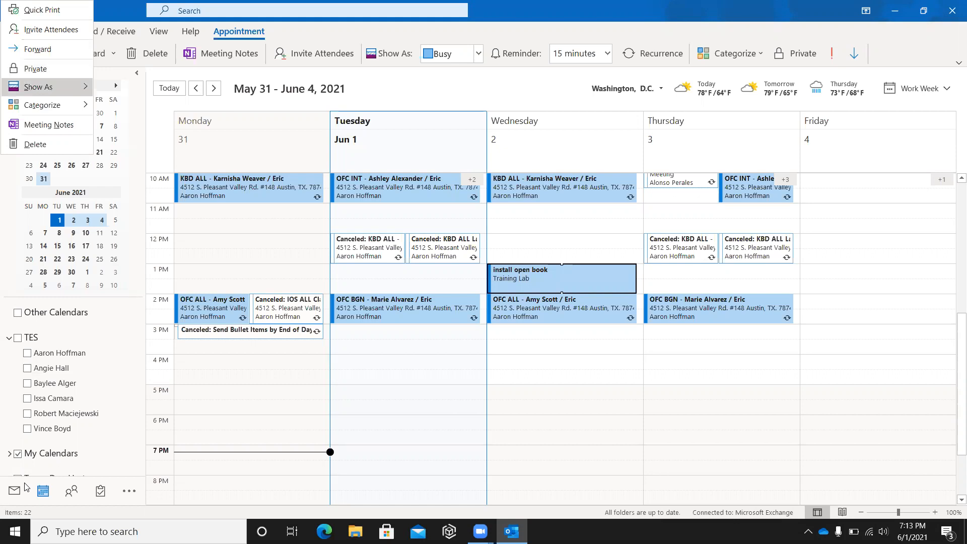
- Examine the Show As availability options for the appointment, from Free to Out of Office, and leave them without choosing one
key(Right)
key(Down)
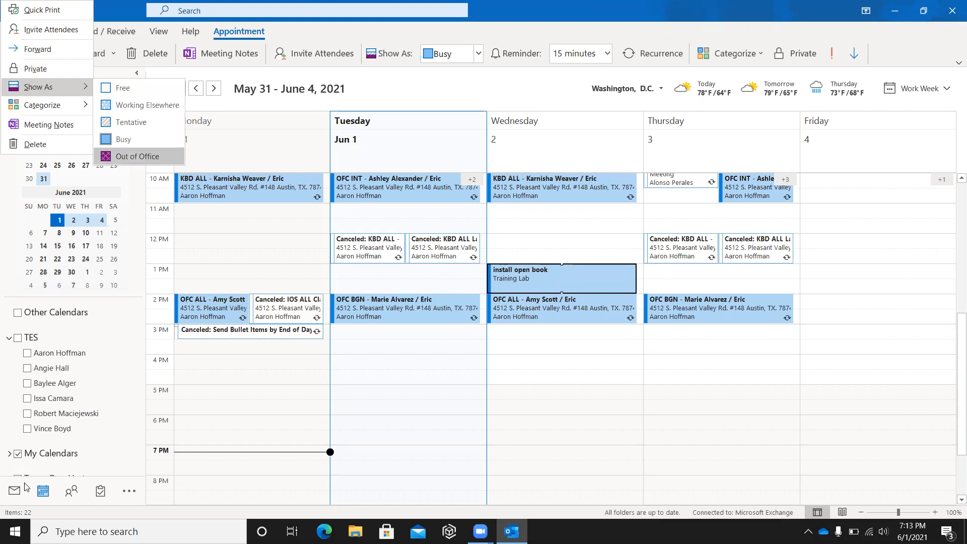
key(Up)
key(Down)
key(Down)
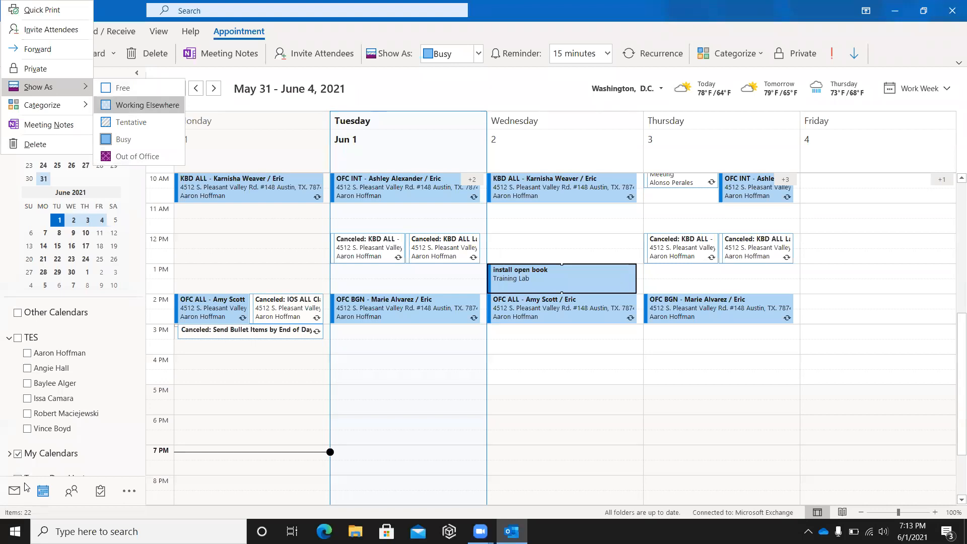
key(Up)
key(Up)
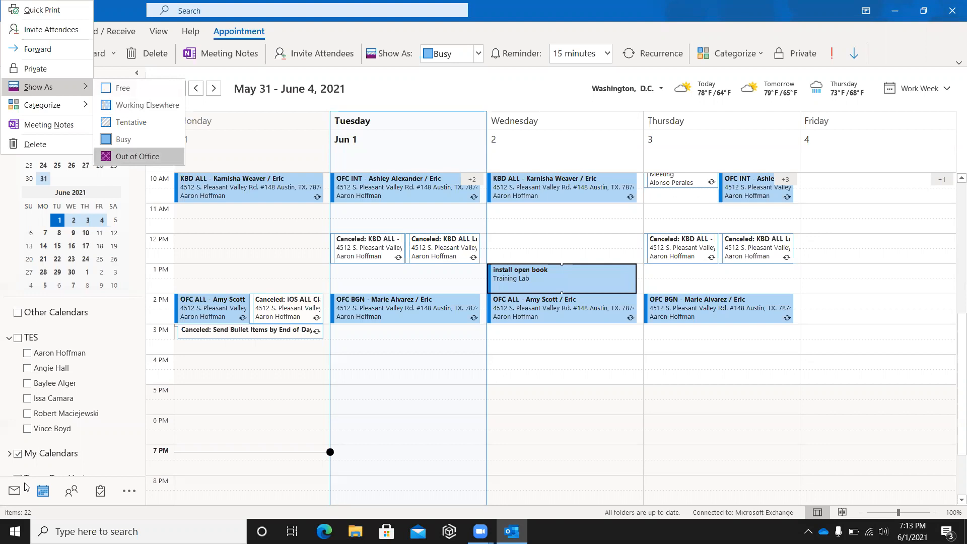
key(Up)
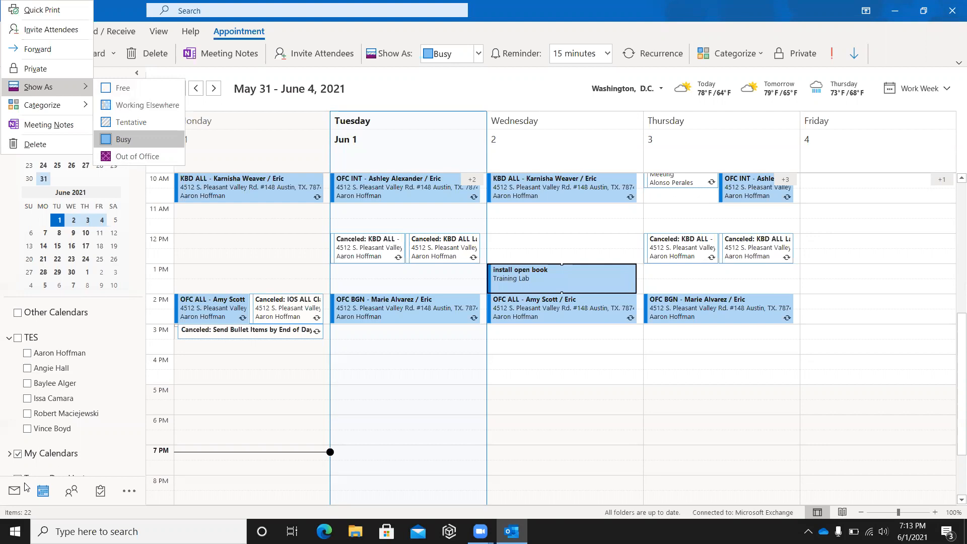
key(Up)
key(Down)
key(Down)
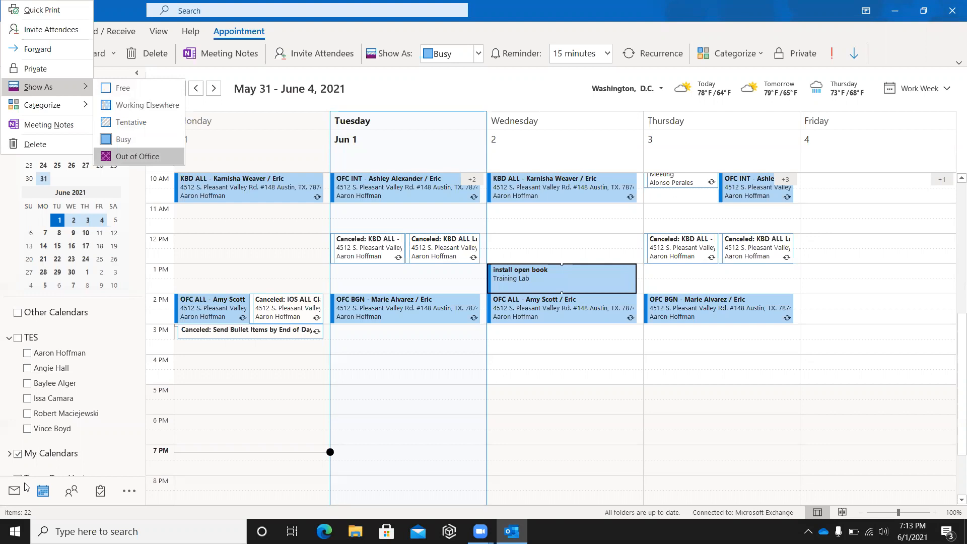
key(Escape)
- Review the appointment's Categorize, Meeting Notes and Delete actions, and dismiss the action list without choosing any
key(Down)
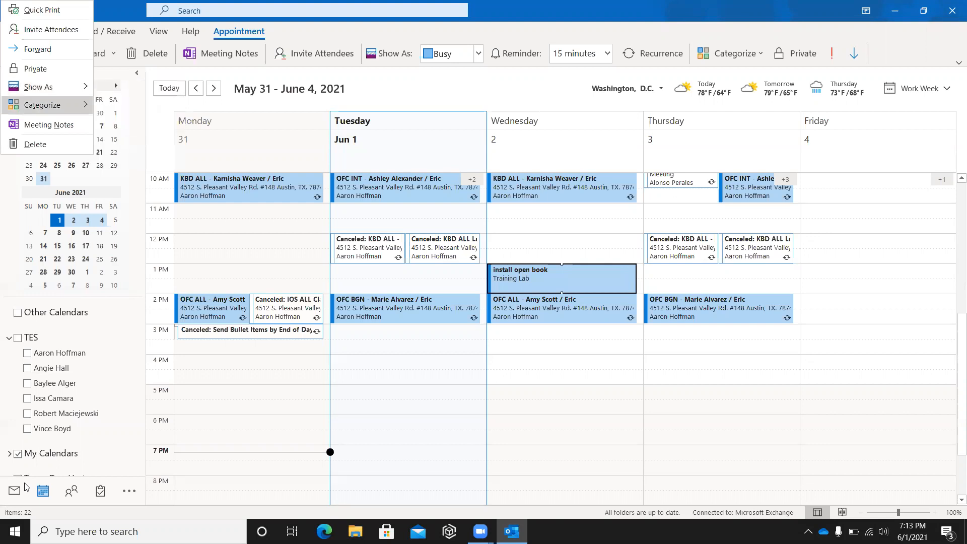
key(Down)
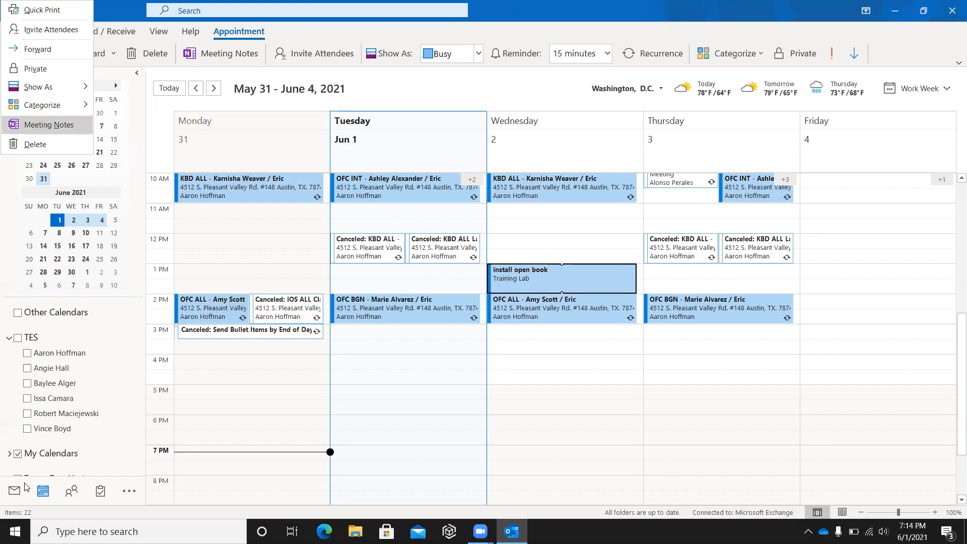
key(Down)
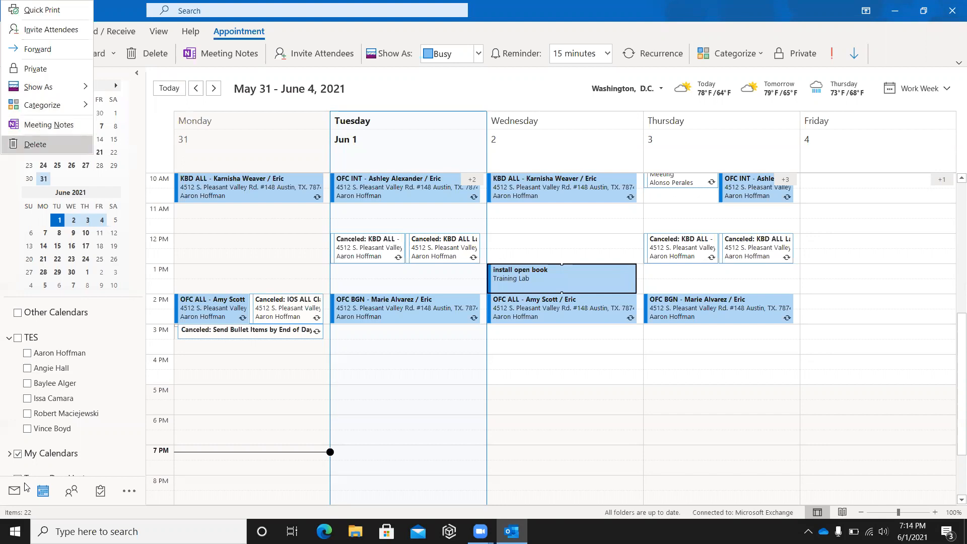
key(Down)
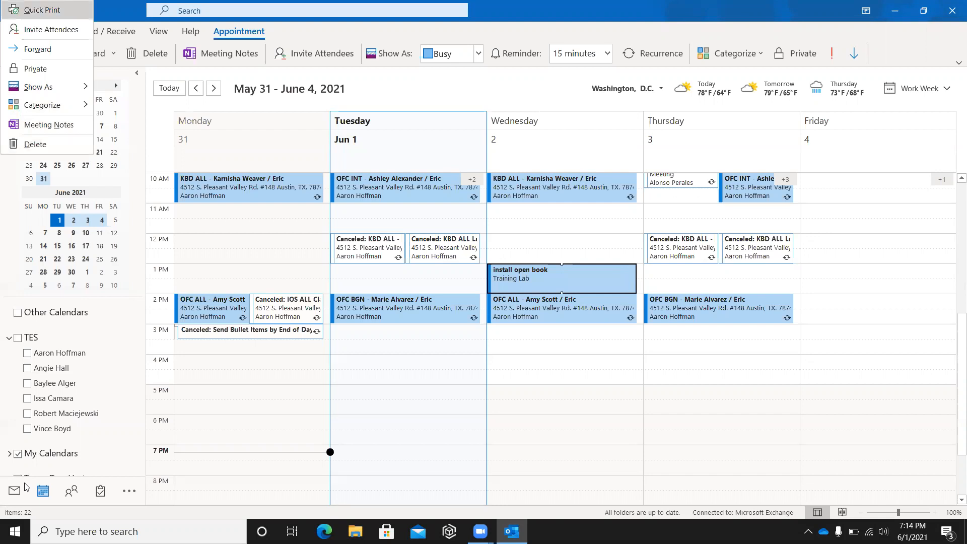
key(Down)
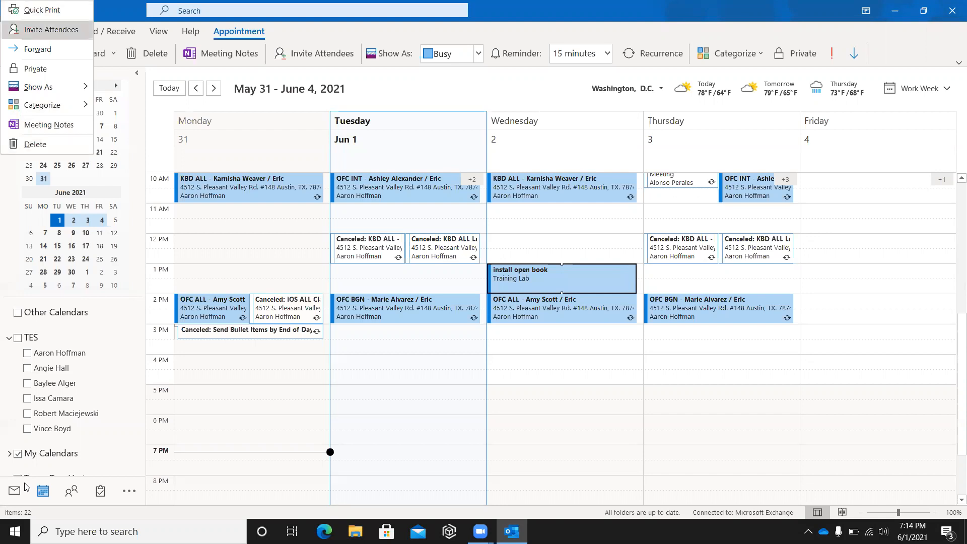
key(Escape)
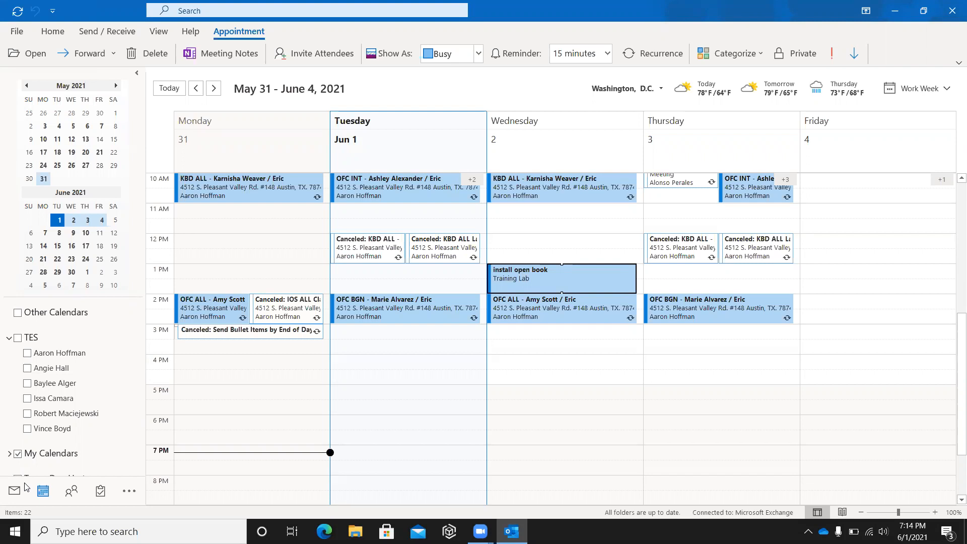
- Create a new meeting request titled "test meeting" and add the suggested recent contact matching "aa" as a required attendee
key(ctrl+shift+q)
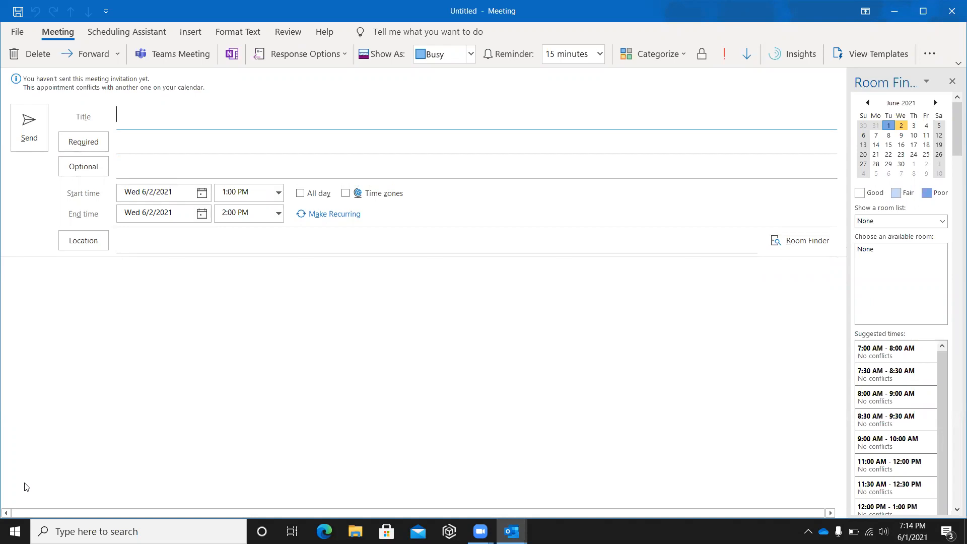
text(test meeting)
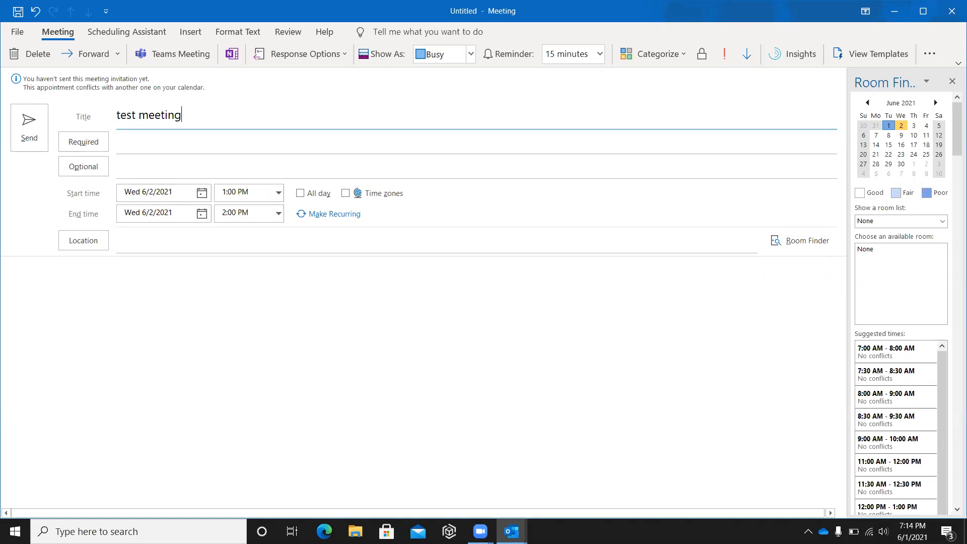
click(116, 142)
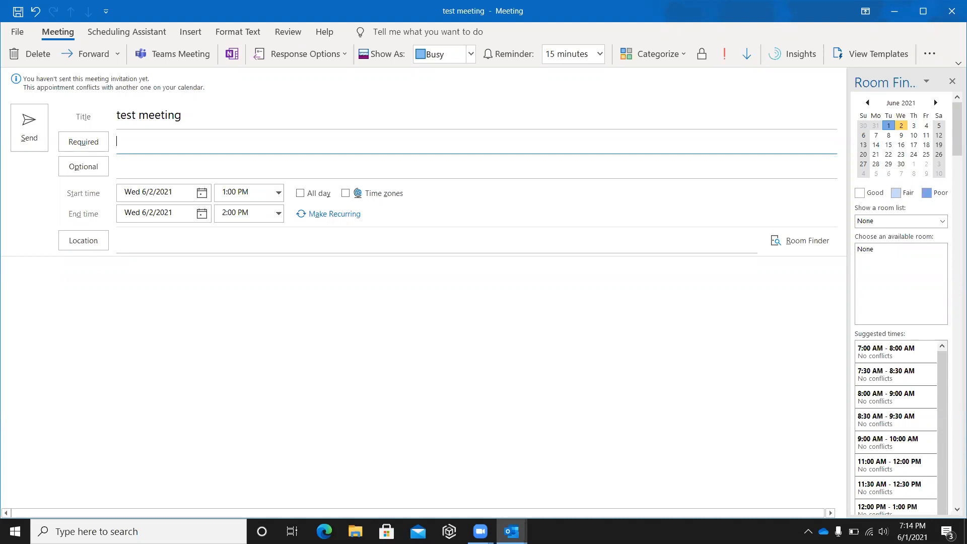
text(aa)
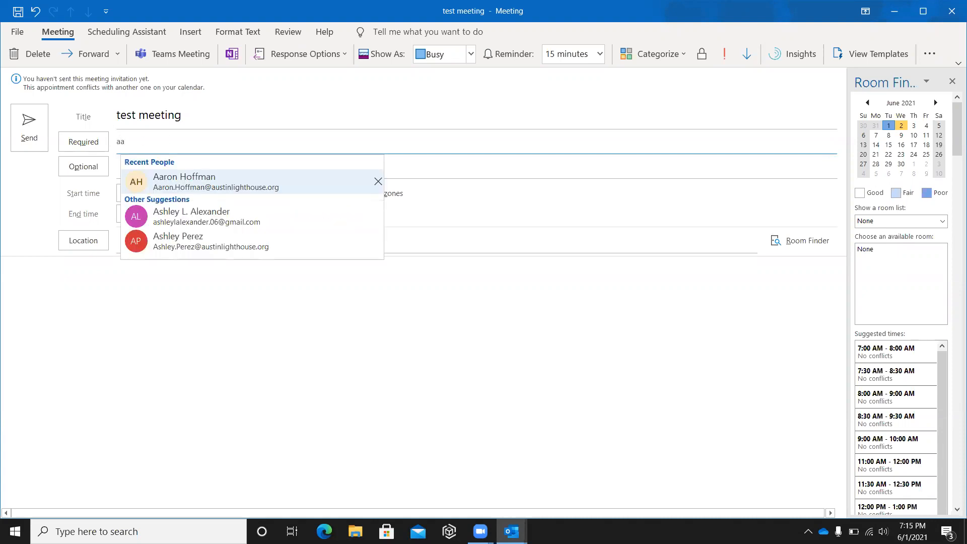
key(Return)
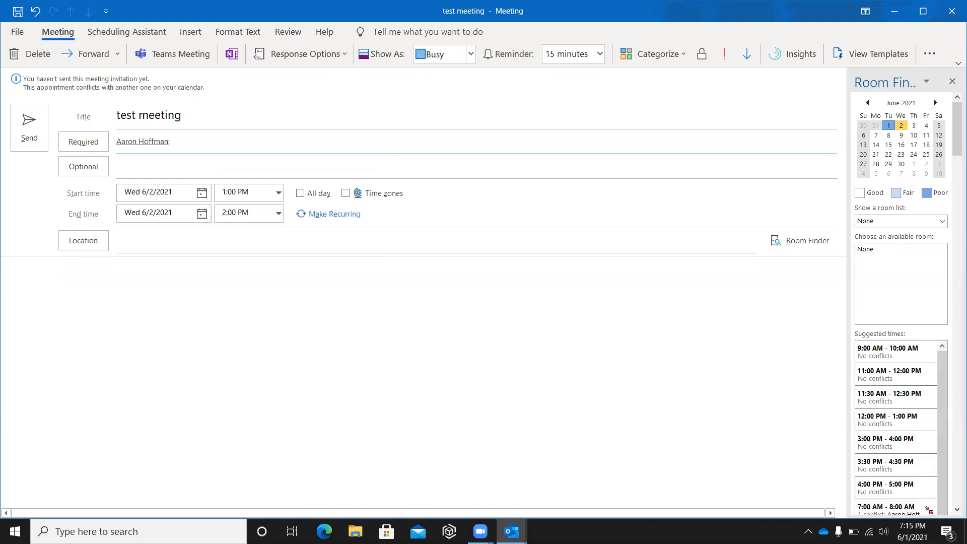
- Go through the meeting form's optional attendees, start and end date and time, All day, recurrence and Location fields without changing them
key(Tab)
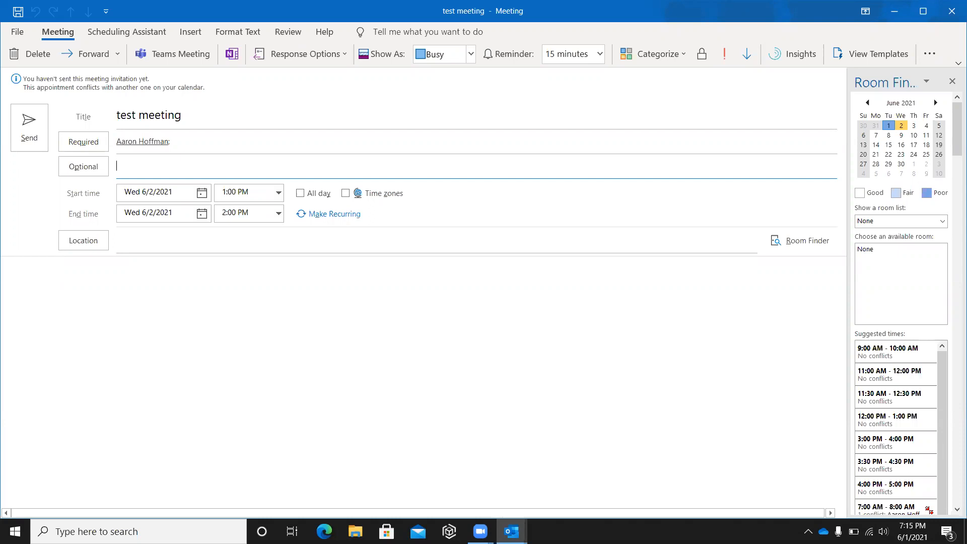
key(Tab)
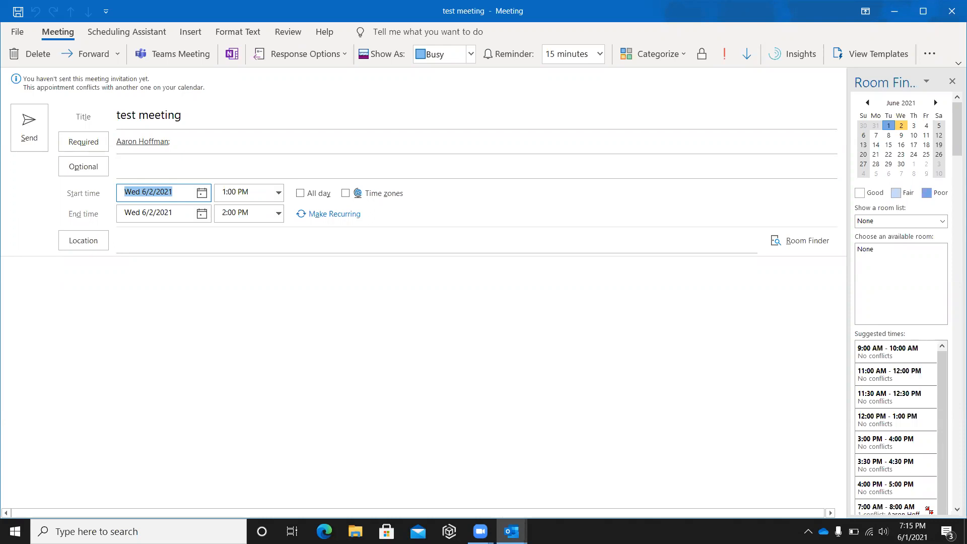
key(Tab)
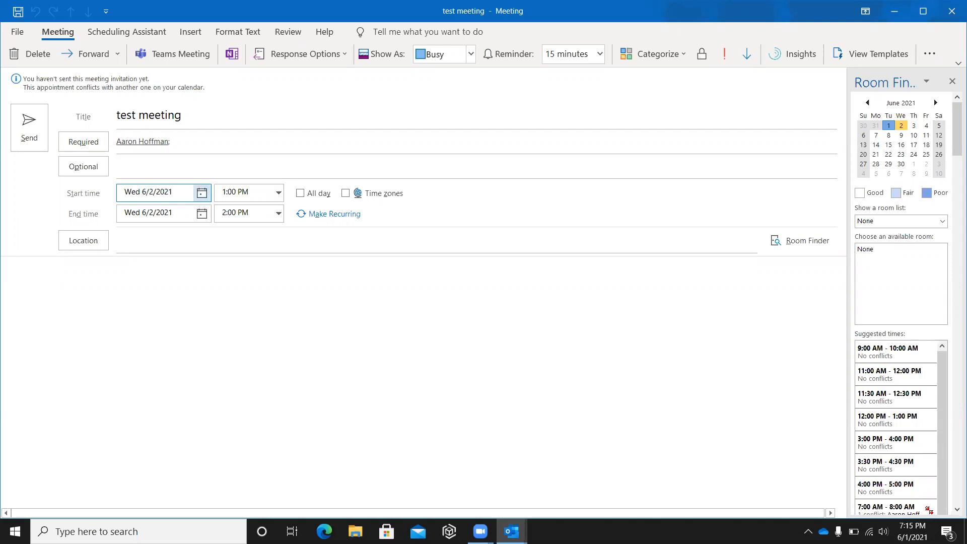
key(Tab)
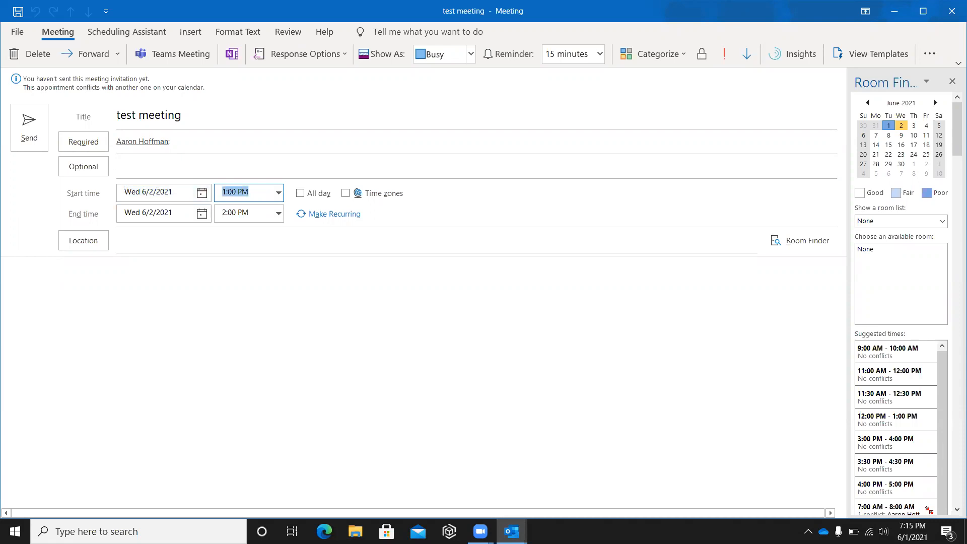
key(Tab)
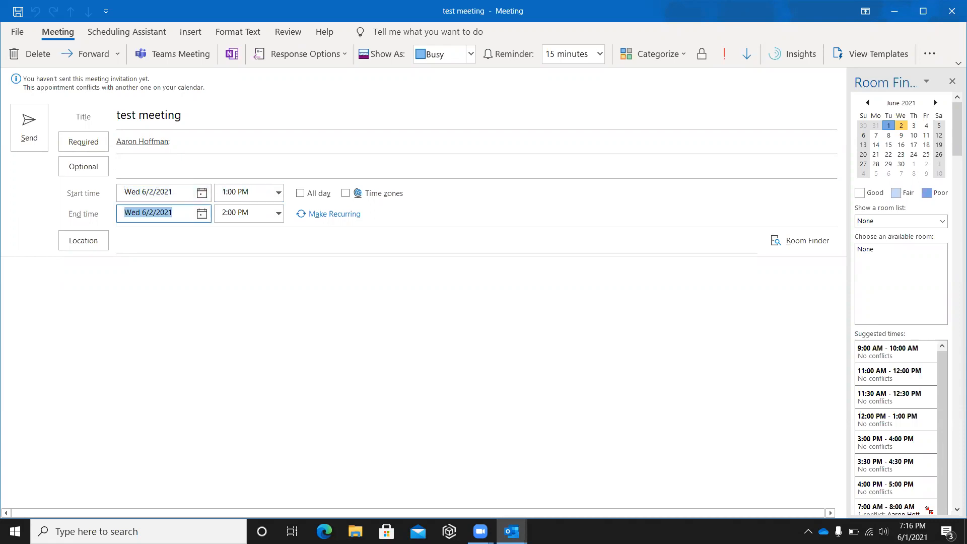
key(Tab)
key(Tab)
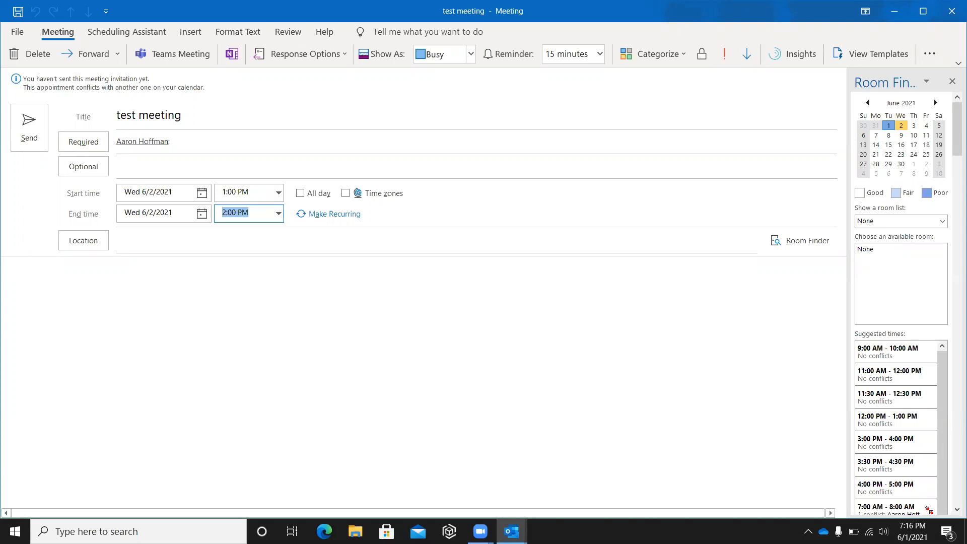
key(Tab)
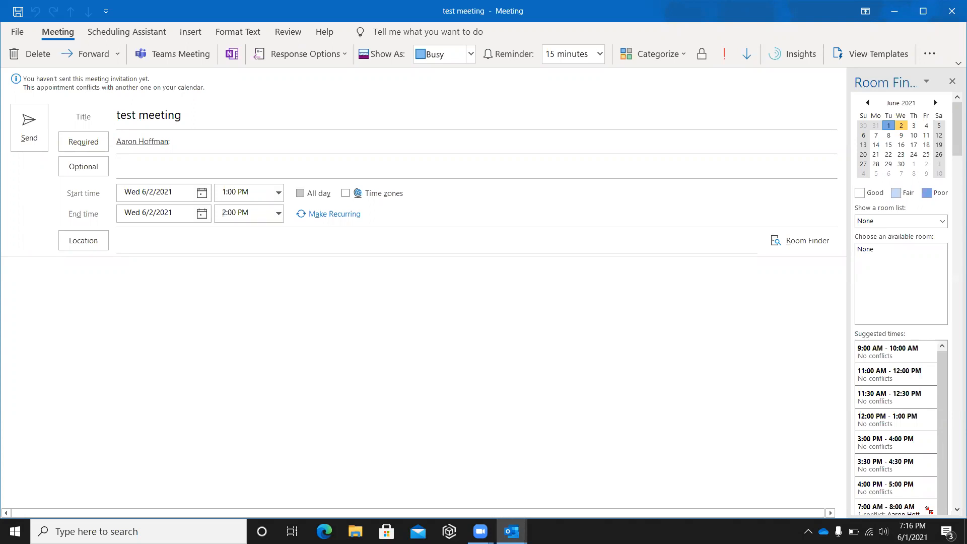
key(Tab)
key(Tab)
key(Tab)
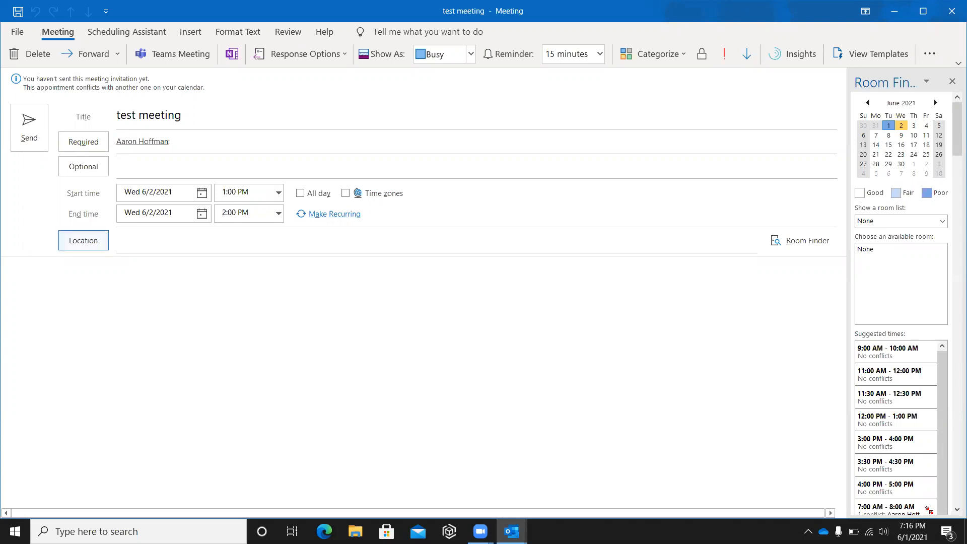
key(Tab)
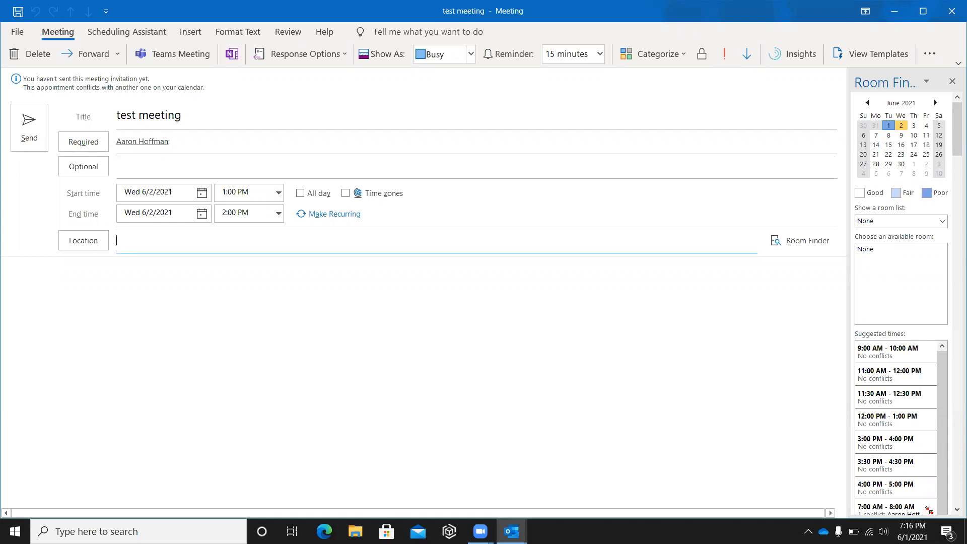
- Go through the meeting's available commands from Delete and Teams Meeting through Response Options to Show As without applying any
key(alt)
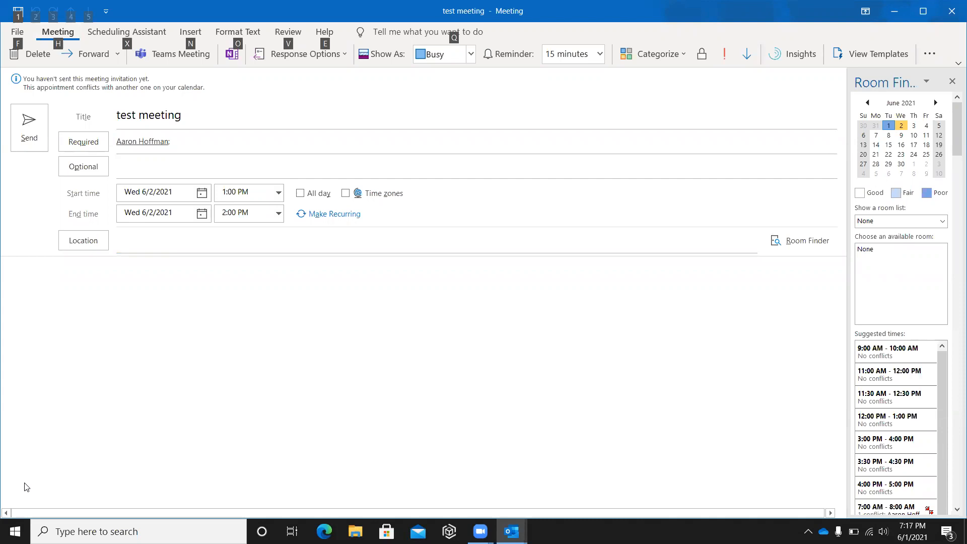
key(q)
key(Escape)
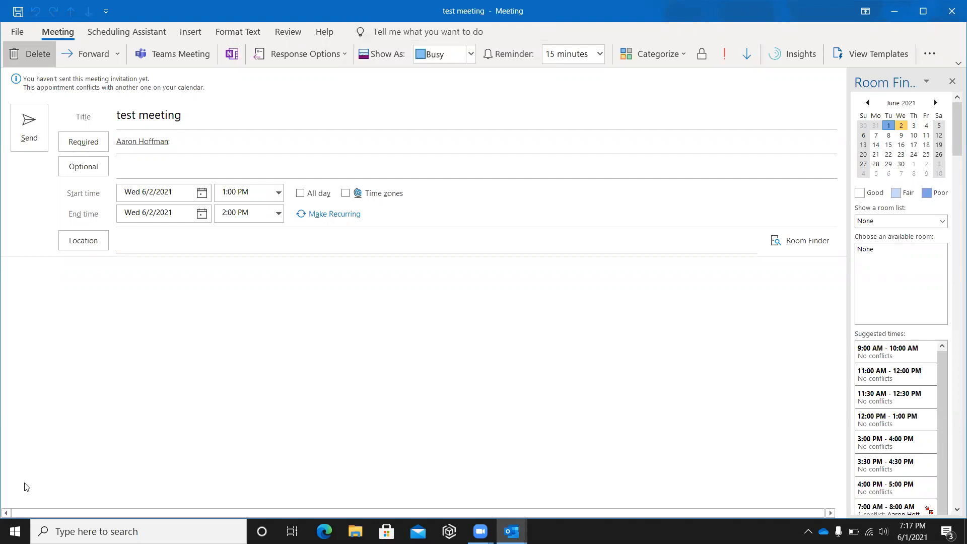
key(Right)
key(Right)
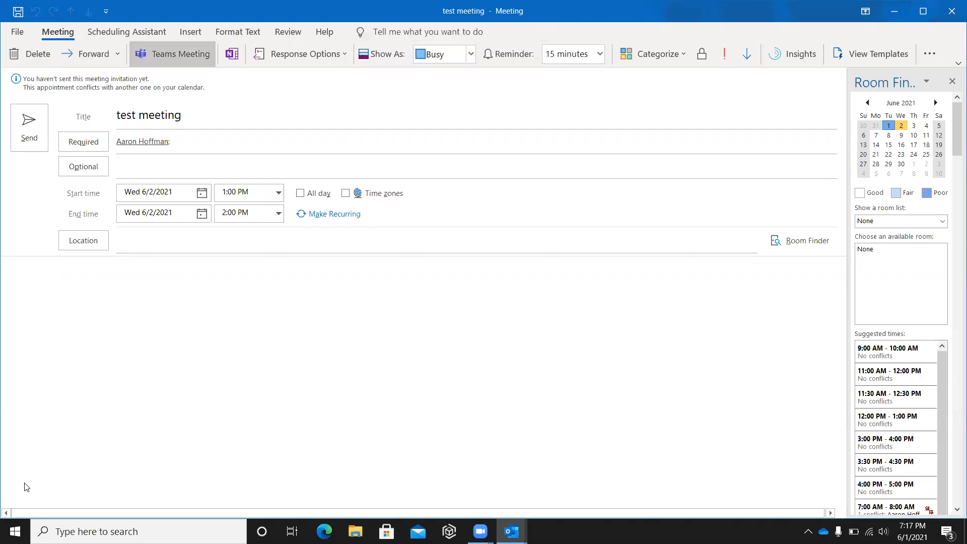
key(Right)
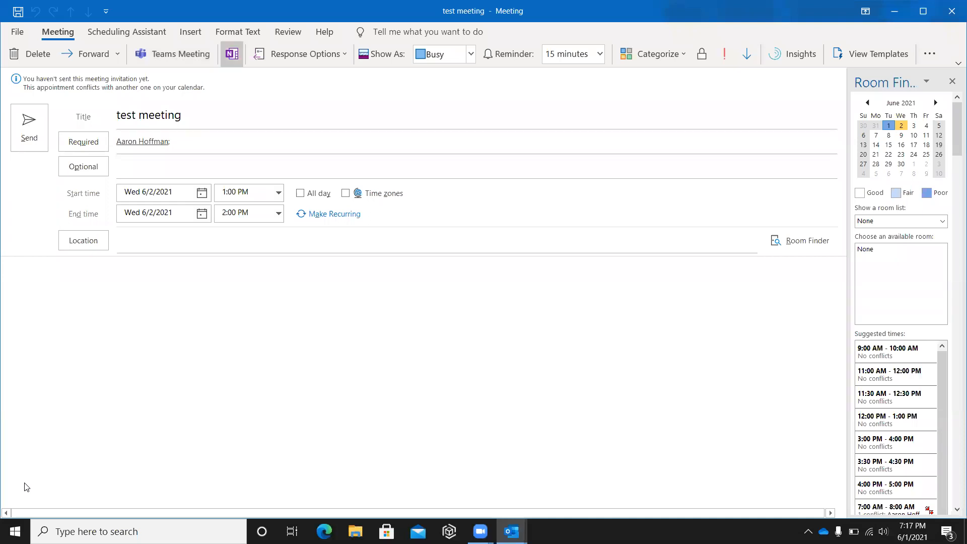
key(Right)
key(Right)
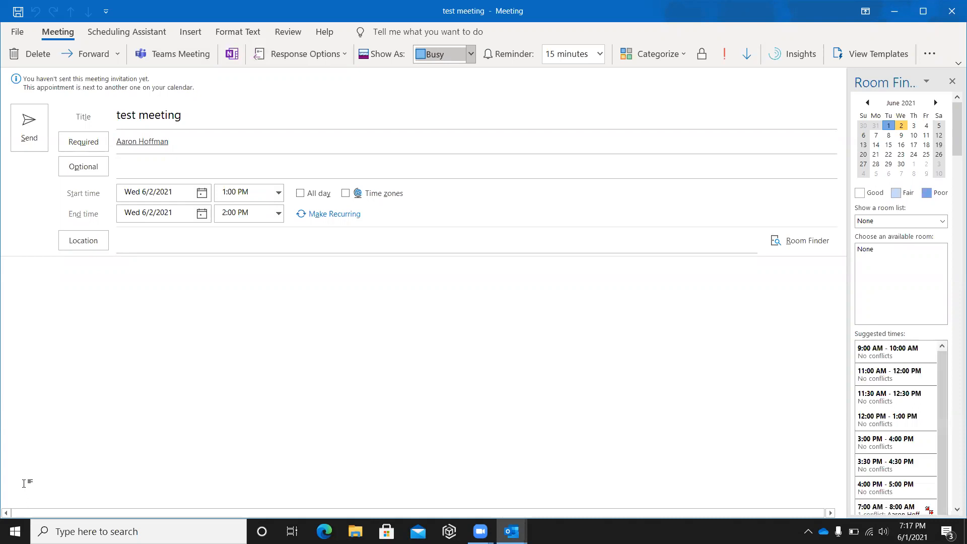
- Turn the meeting request into an online Microsoft Teams meeting
key(shift+Tab)
key(shift+Tab)
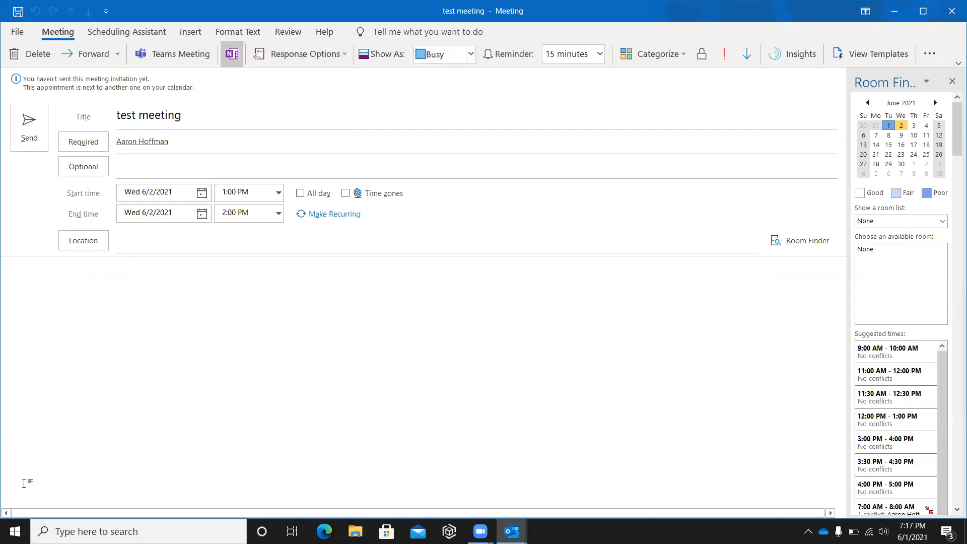
key(Tab)
key(shift+Tab)
key(shift+Tab)
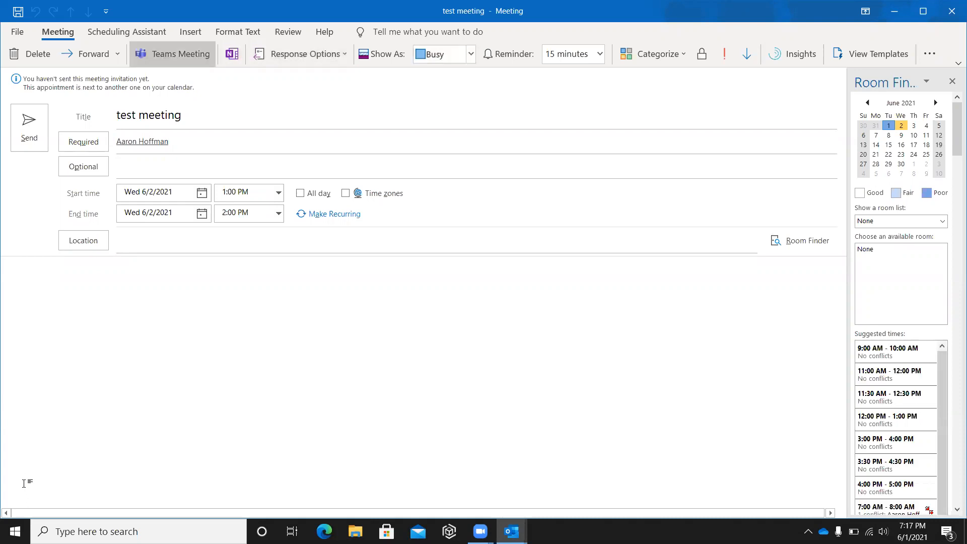
key(Return)
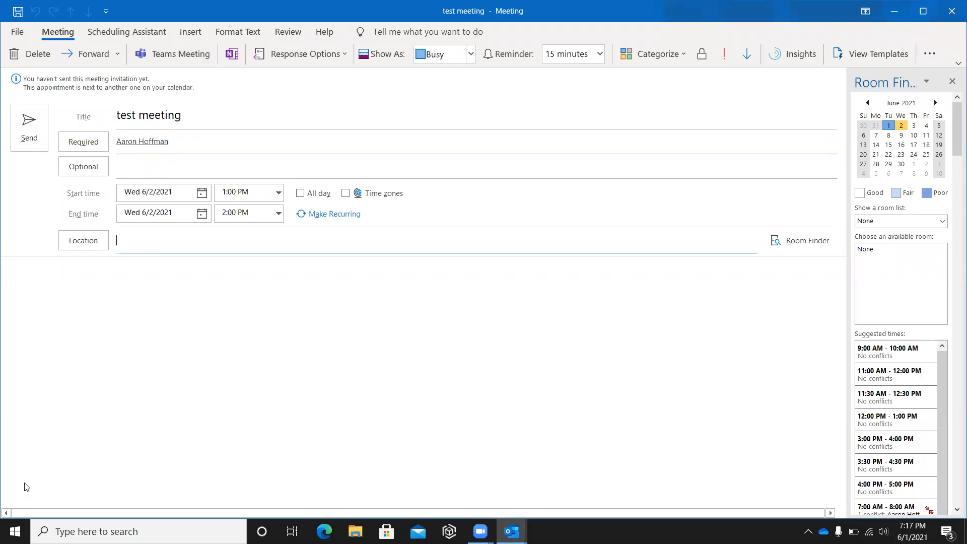
- Add "Teams" as a second location after Microsoft Teams Meeting and send the meeting request
key(Tab)
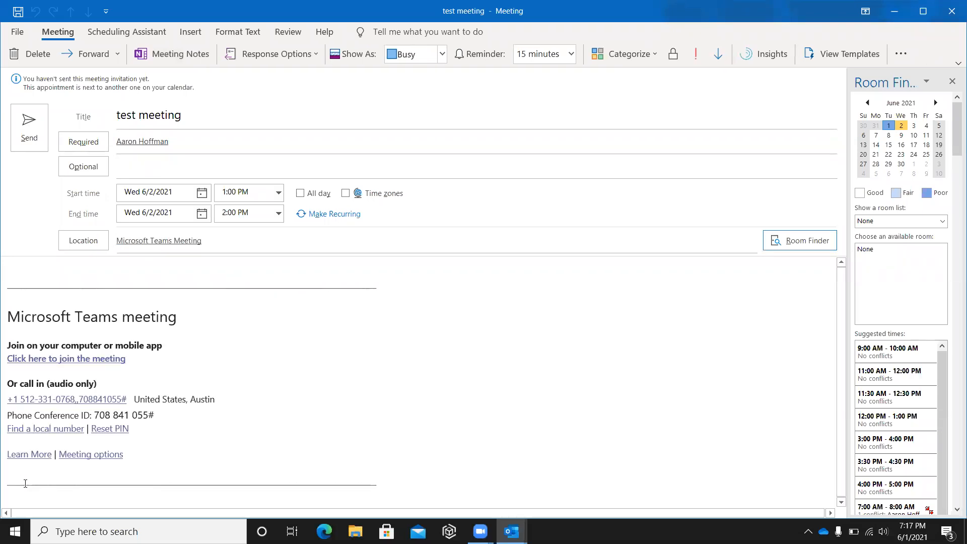
key(shift+Tab)
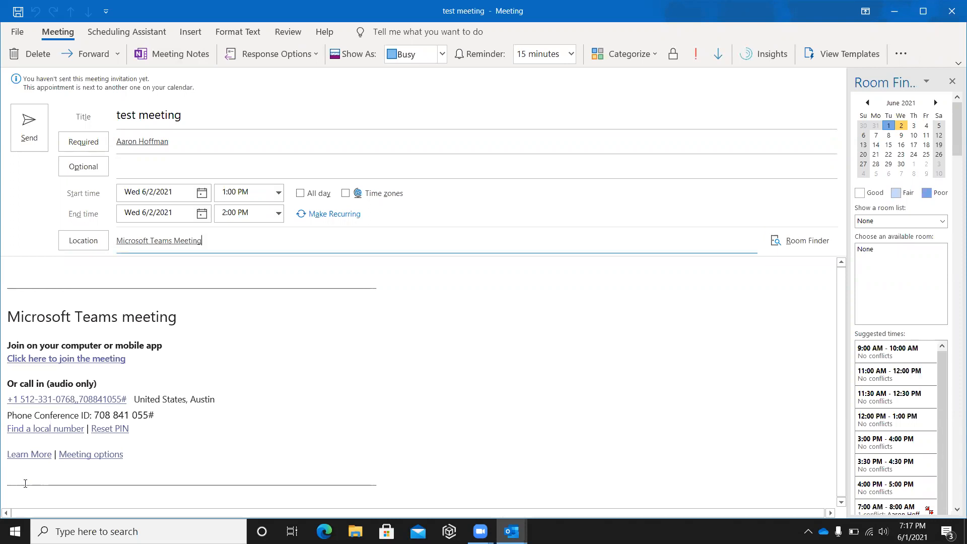
text(; Teams)
key(Tab)
key(Tab)
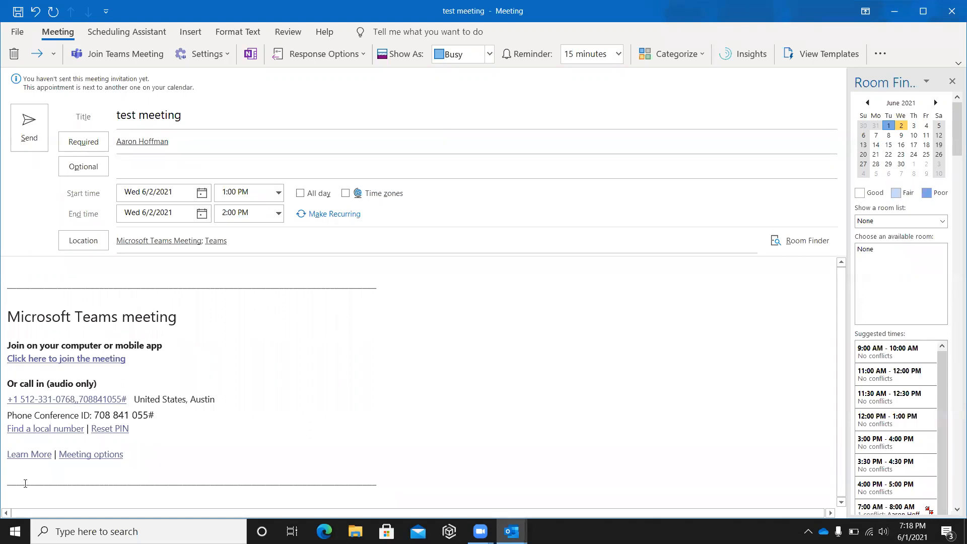
key(alt+s)
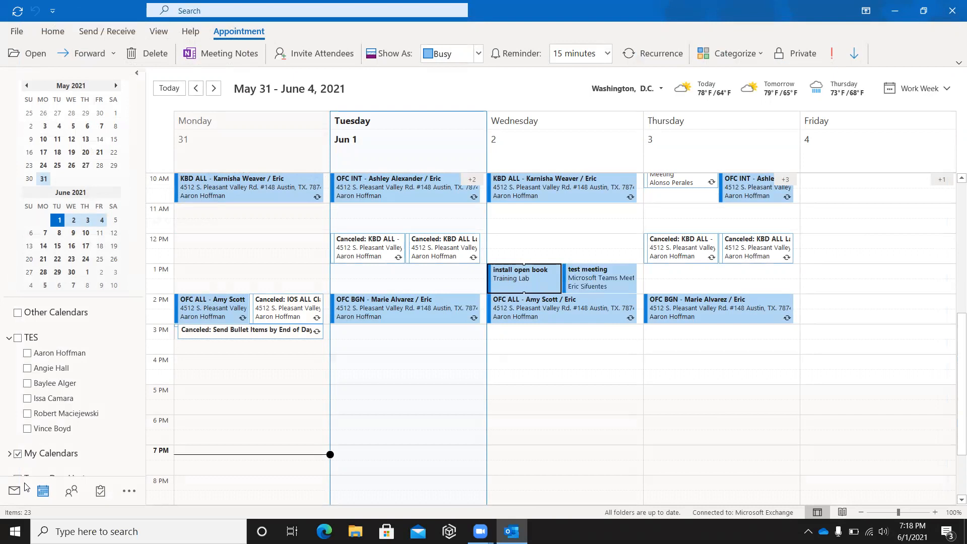
- Switch to the mail Inbox and expand the test meeting conversation to select the attendee's response
click(25, 486)
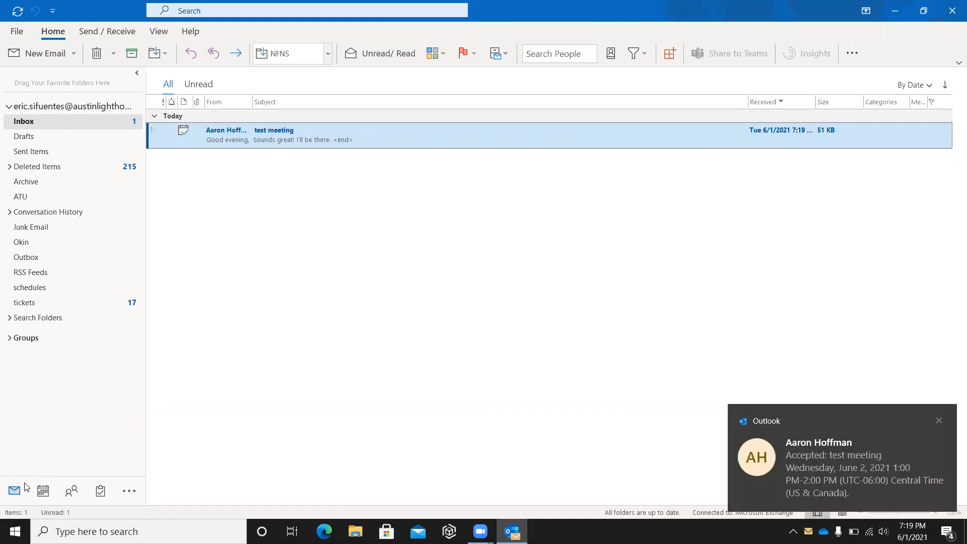
key(Up)
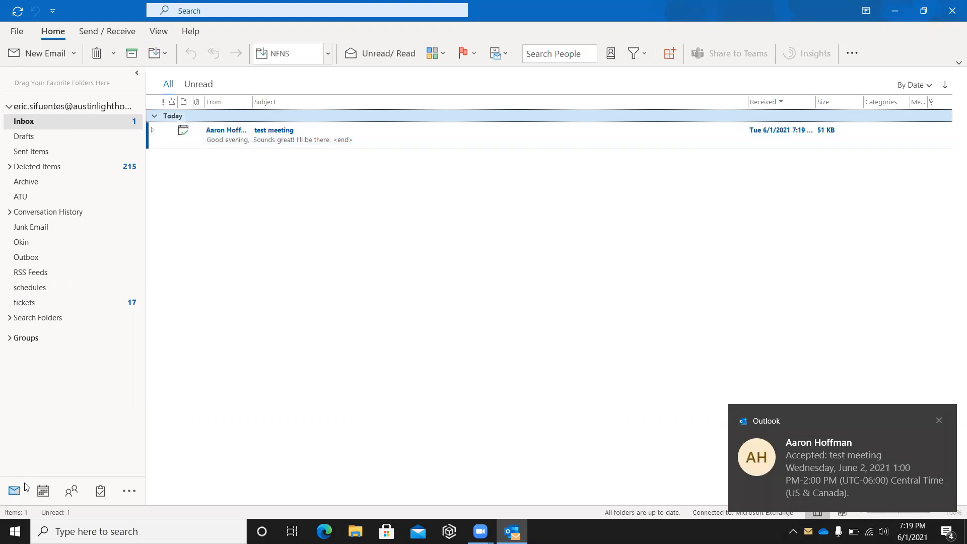
key(Down)
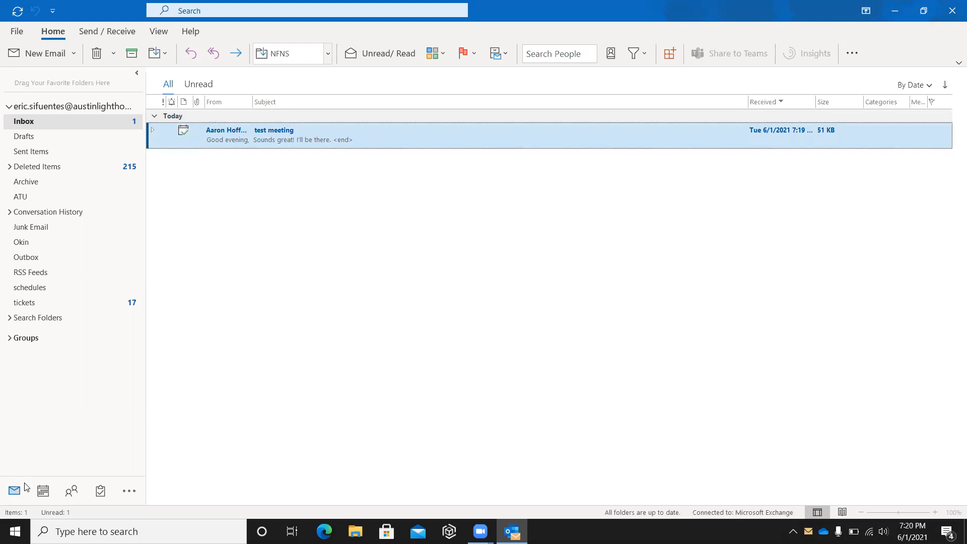
key(Right)
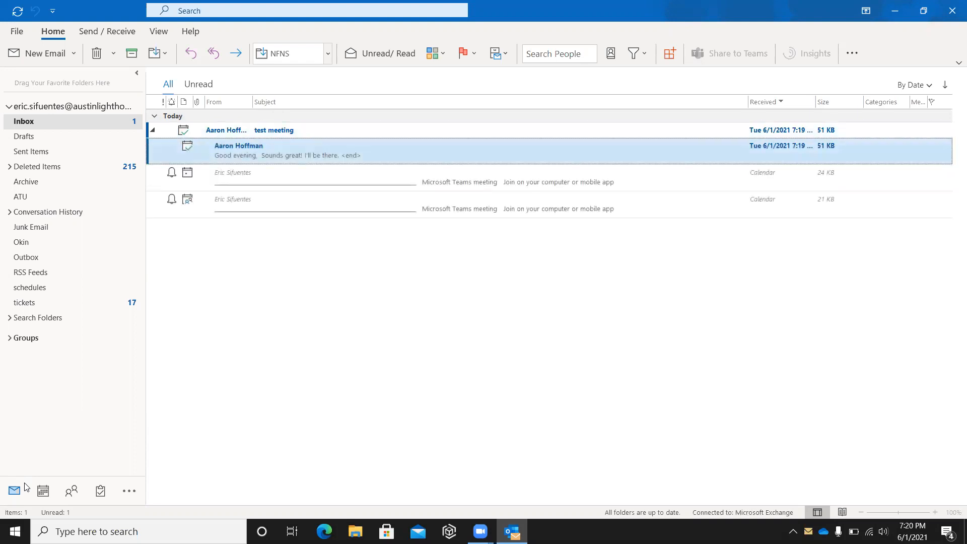
key(Down)
key(Up)
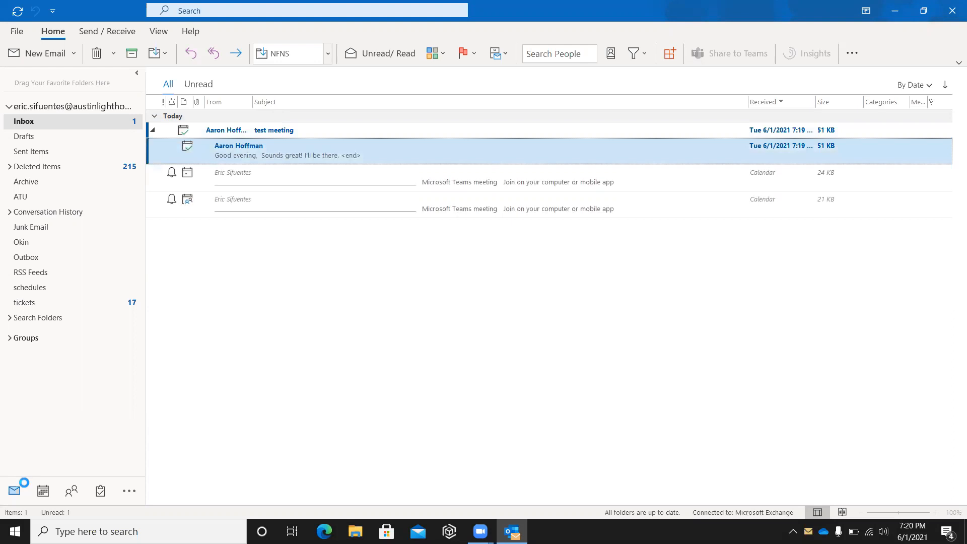
- Open the attendee's response to test meeting, read its message and details, and close it
key(Return)
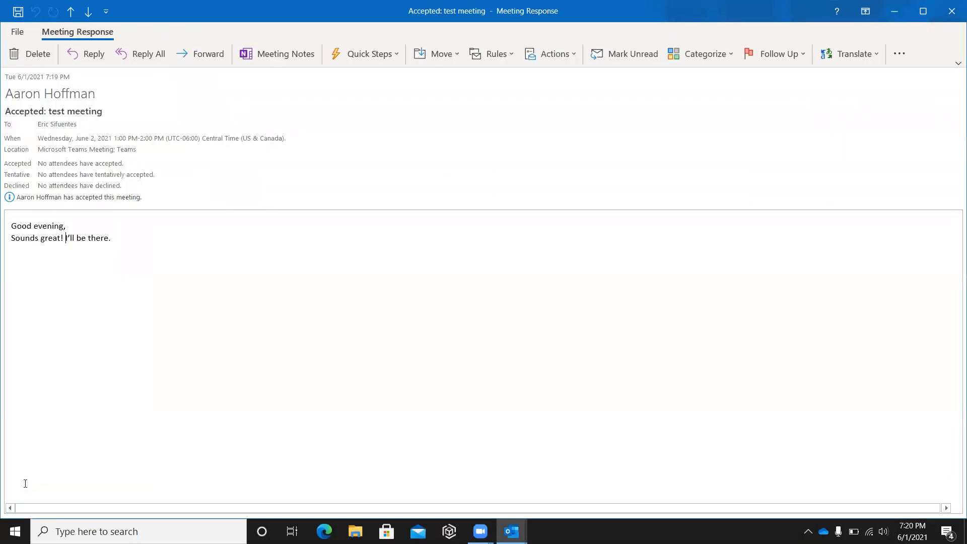
key(Down)
key(Tab)
key(Tab)
key(Tab)
key(Escape)
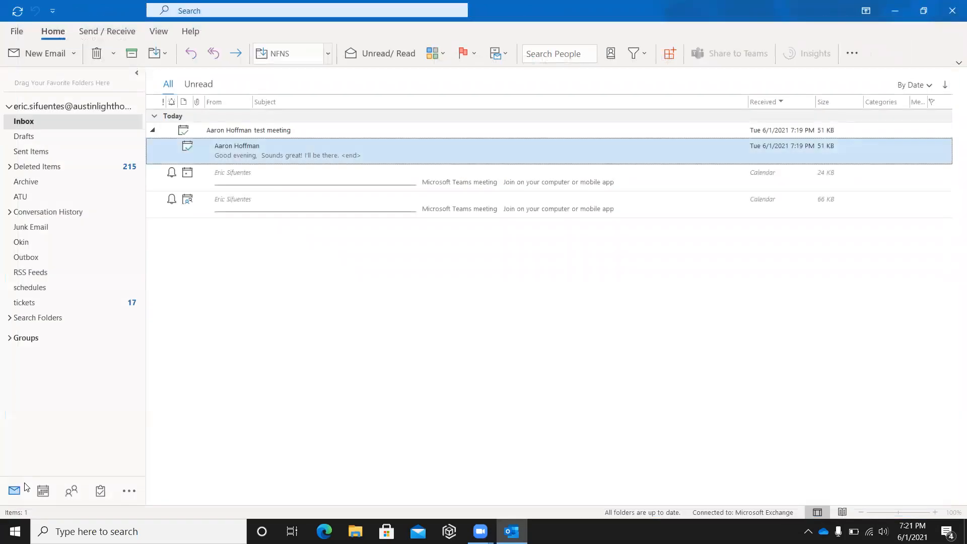
- Return to the work week calendar and move to the all-day slot of Wednesday, June 2
key(ctrl+2)
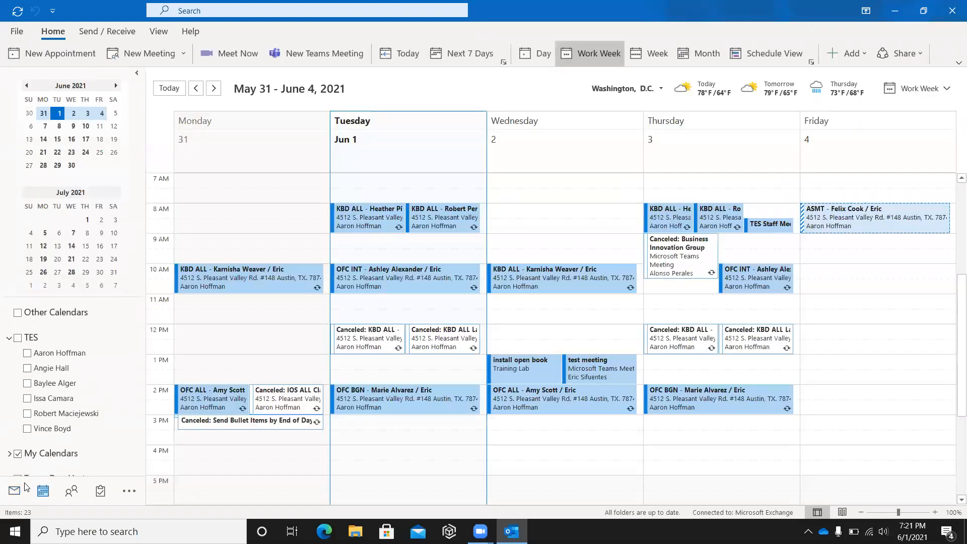
key(Up)
key(Up)
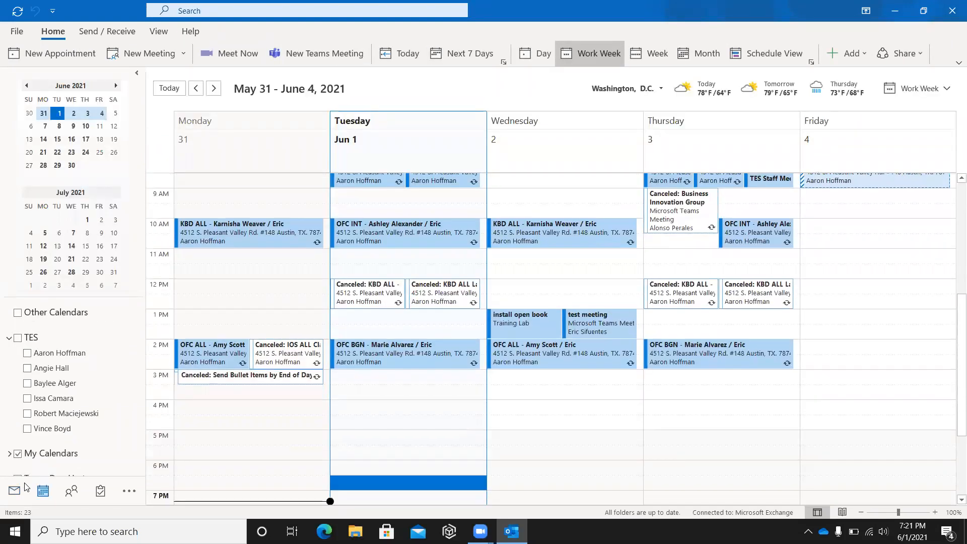
key(Right)
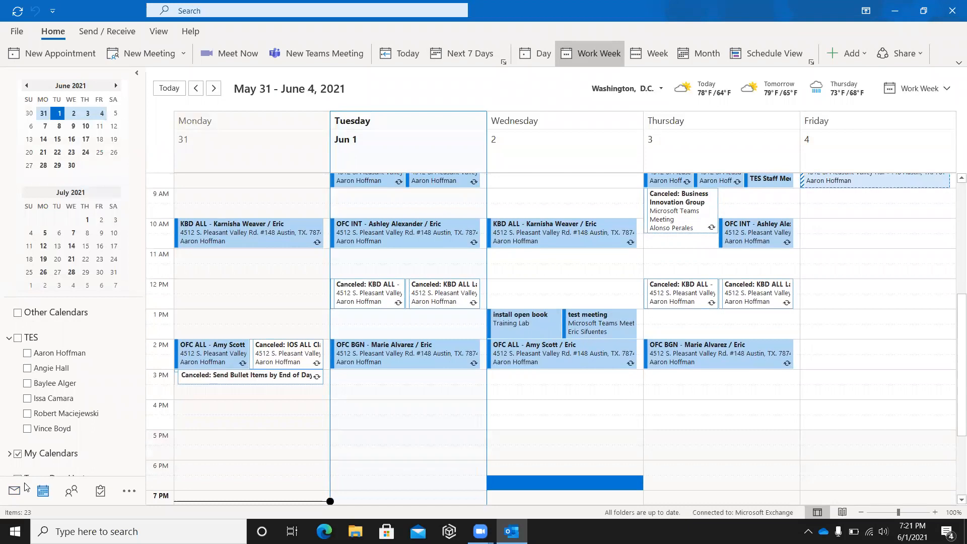
key(Up)
key(Up)
key(Up)
key(Up)
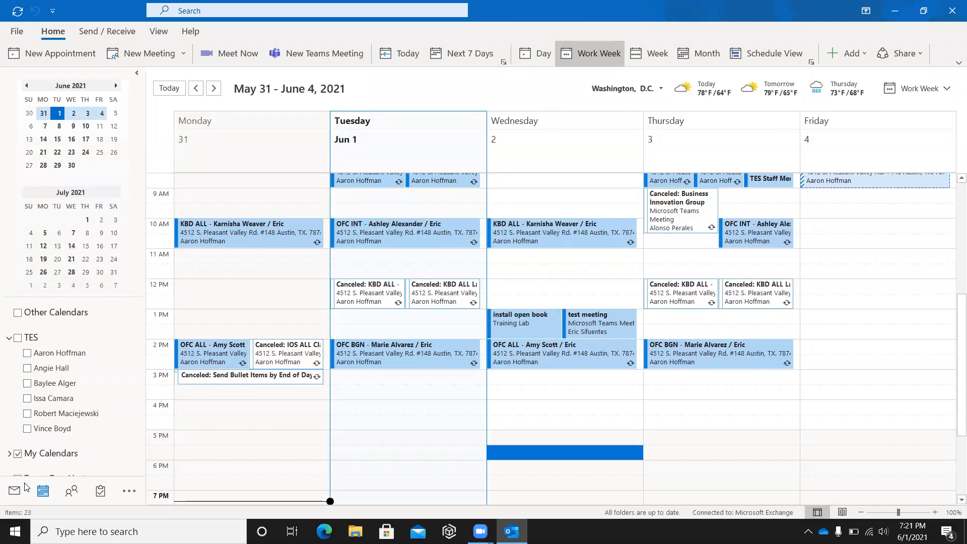
key(Up)
key(Up)
key(Up)
key(Up)
key(Up)
key(Up)
key(Up)
key(Up)
key(Up)
key(Up)
key(Up)
key(Up)
key(Up)
key(Up)
key(Up)
key(Up)
key(Up)
key(Up)
key(Up)
key(Up)
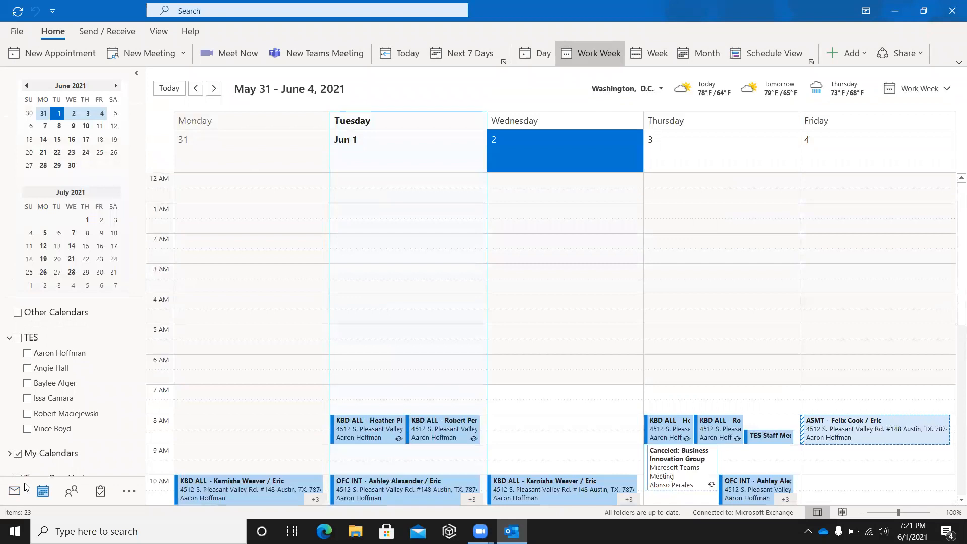
key(Tab)
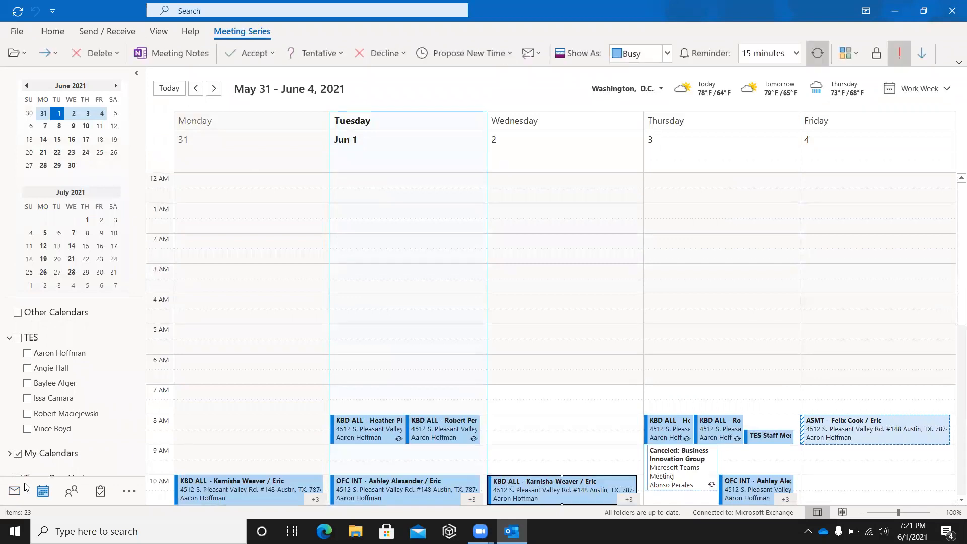
key(Tab)
key(Tab)
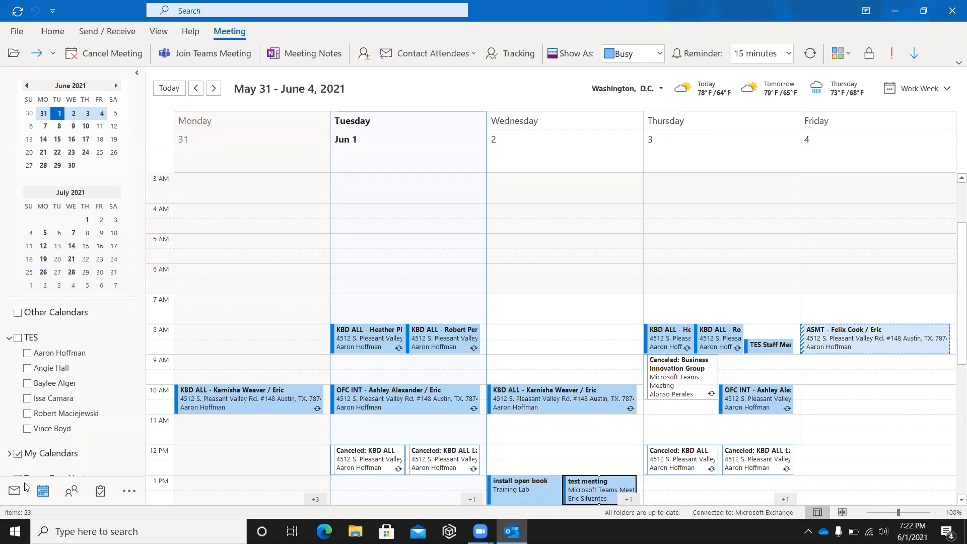
key(Return)
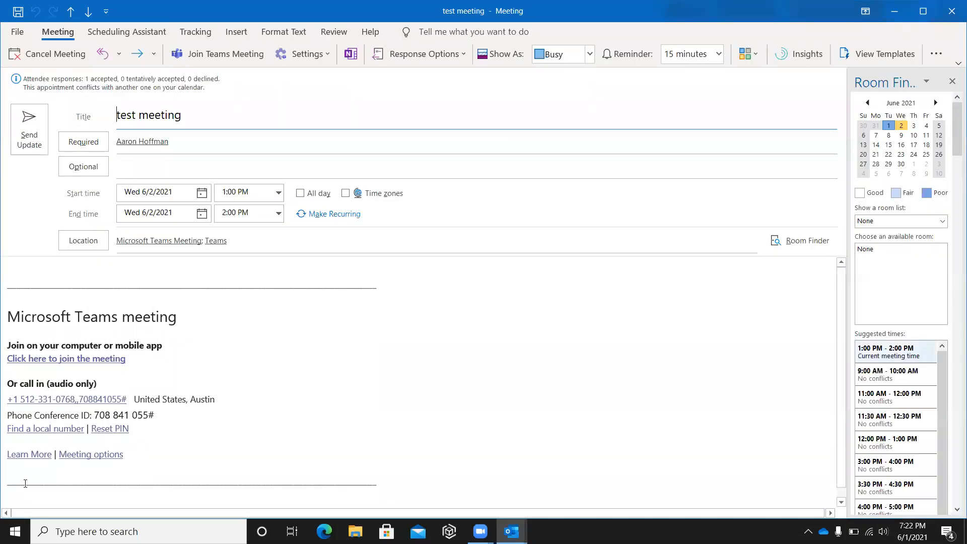
- Review the required and optional attendee fields of test meeting and close it without changes
key(Tab)
key(Tab)
key(Tab)
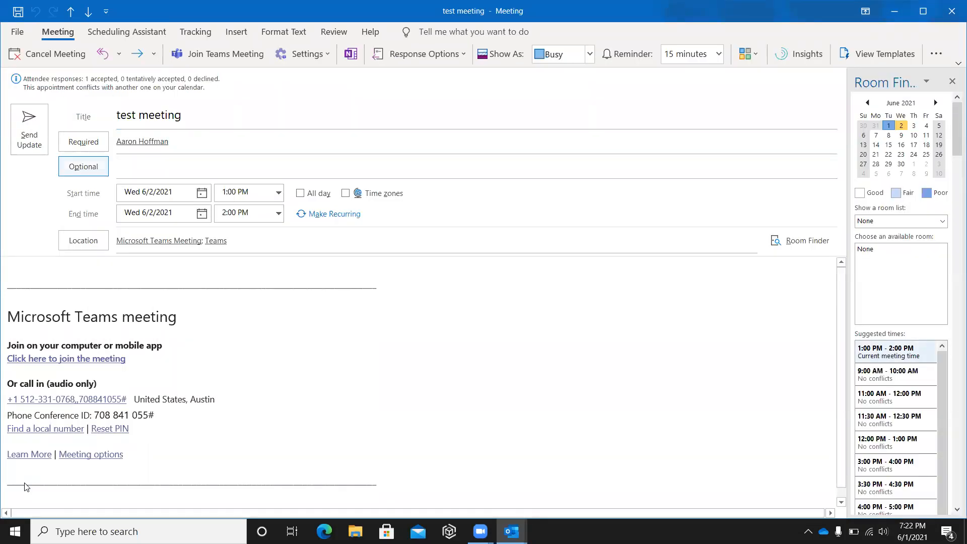
key(shift+Tab)
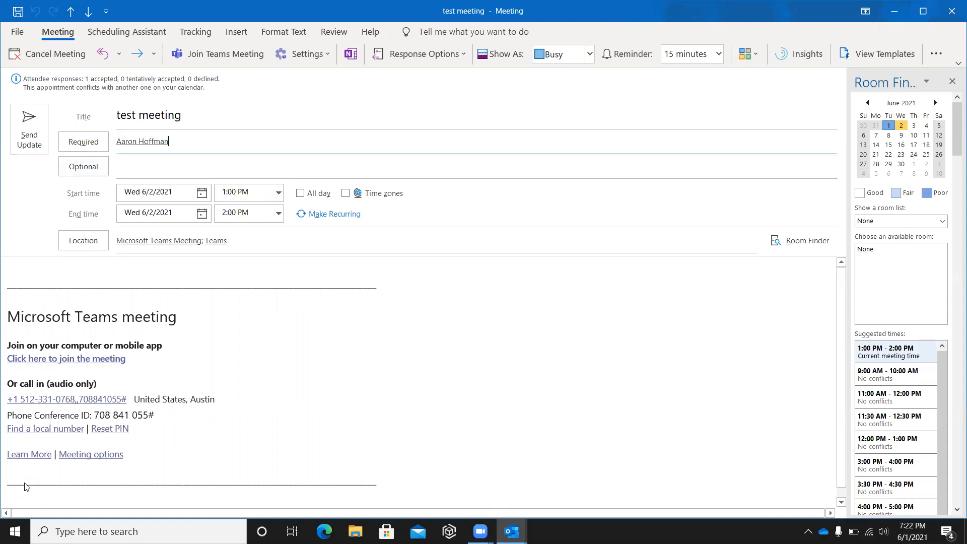
key(Tab)
key(Tab)
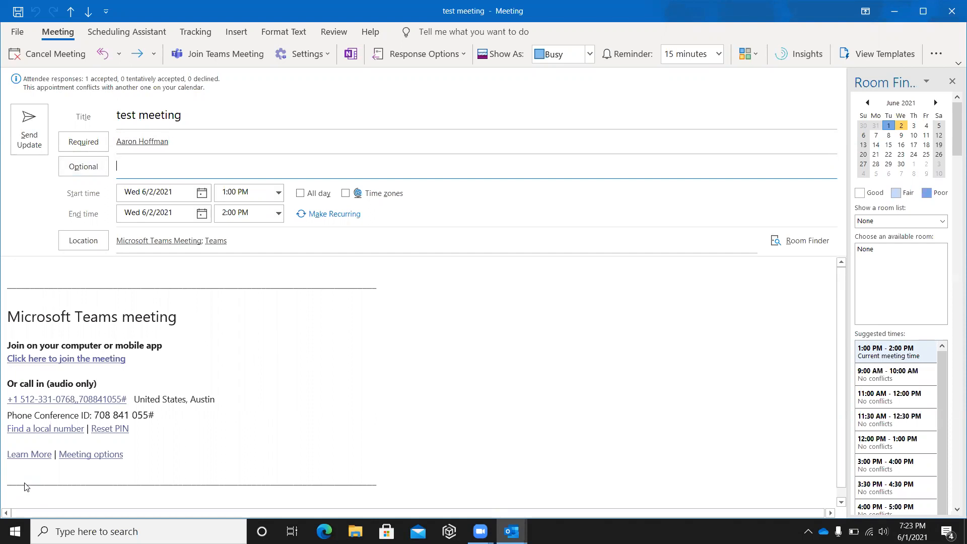
key(Escape)
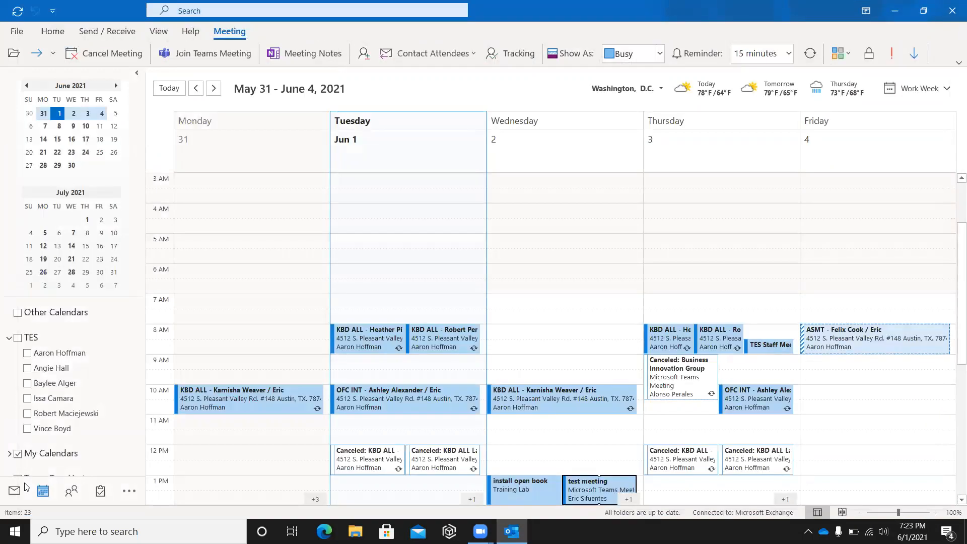
- Start cancelling the selected test meeting on Wednesday, June 2, so its cancellation notice opens
key(Tab)
key(shift+Tab)
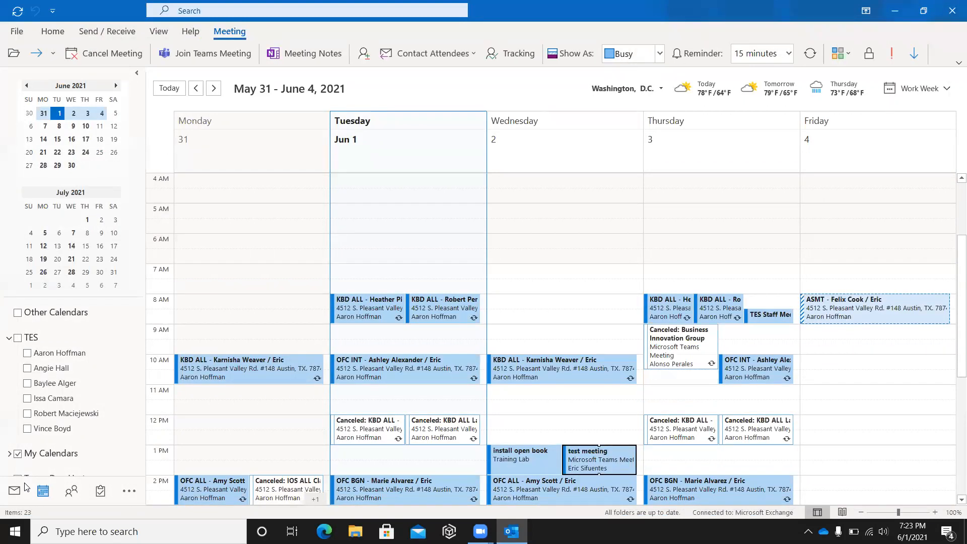
key(shift+F10)
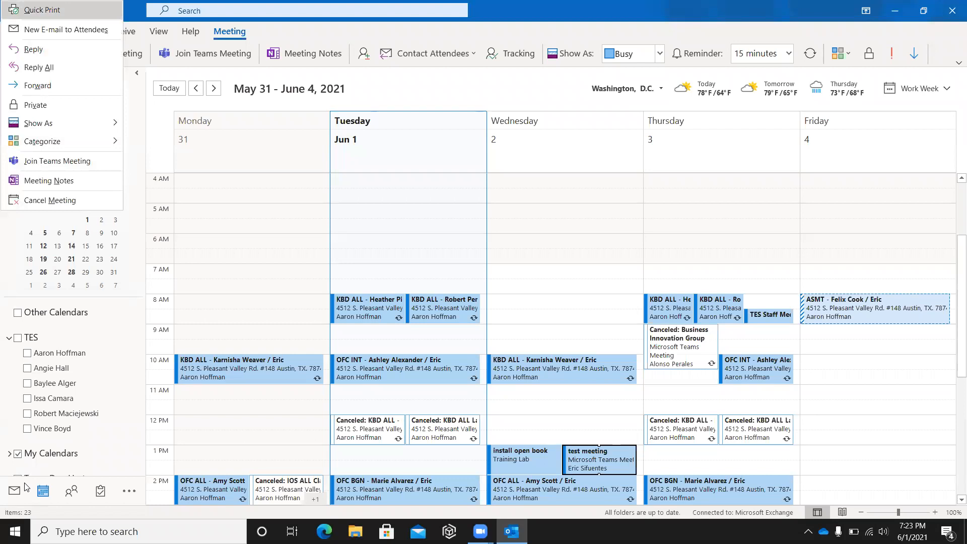
key(Down)
key(Down)
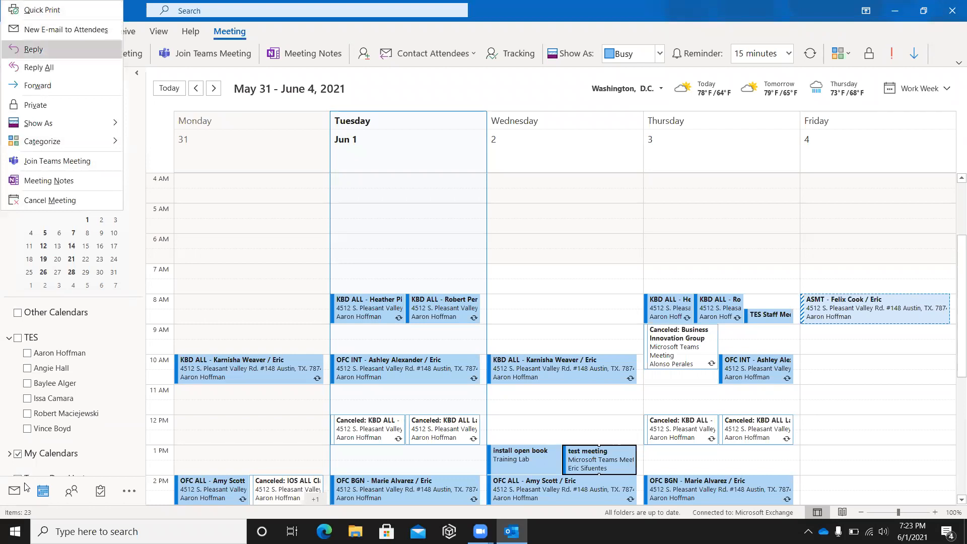
key(Down)
key(Down)
key(Down)
key(Down)
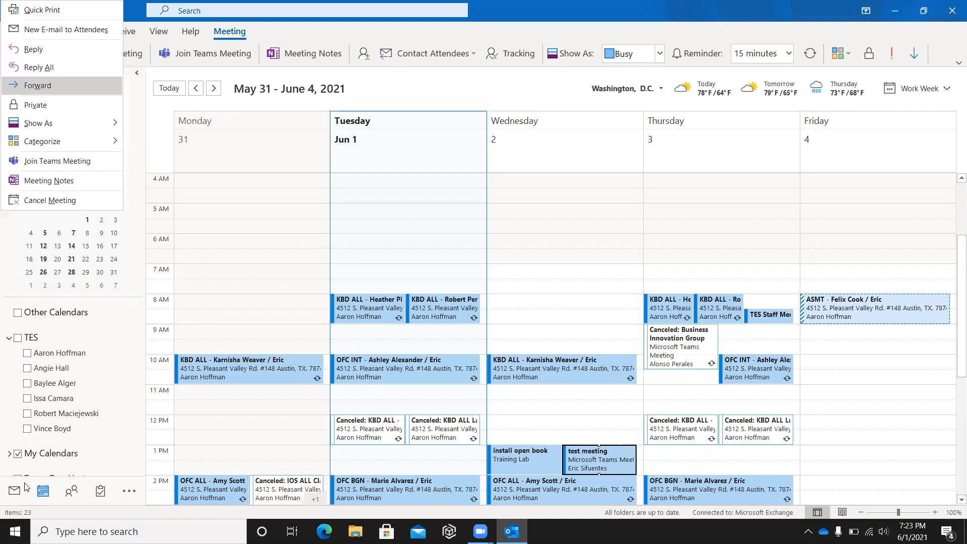
key(Down)
key(Down)
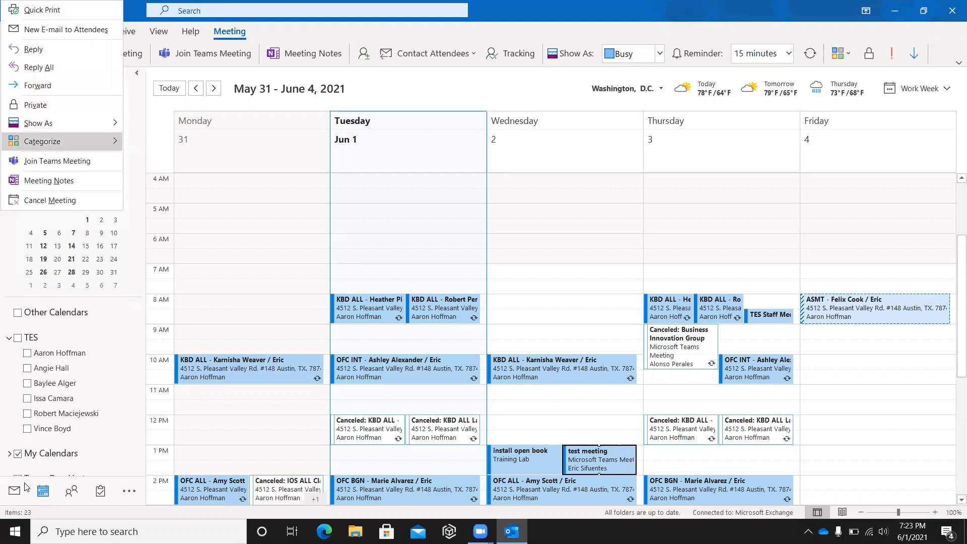
key(Down)
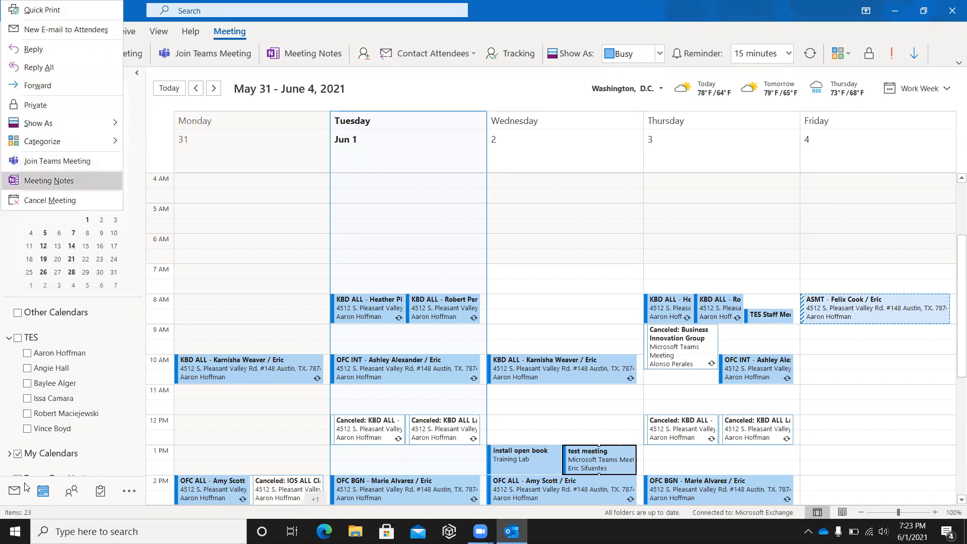
key(Down)
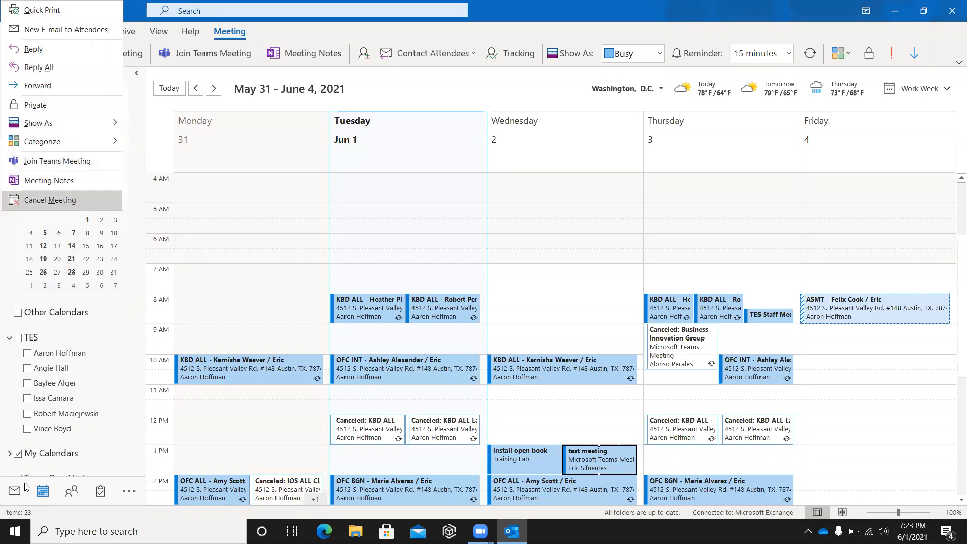
key(Return)
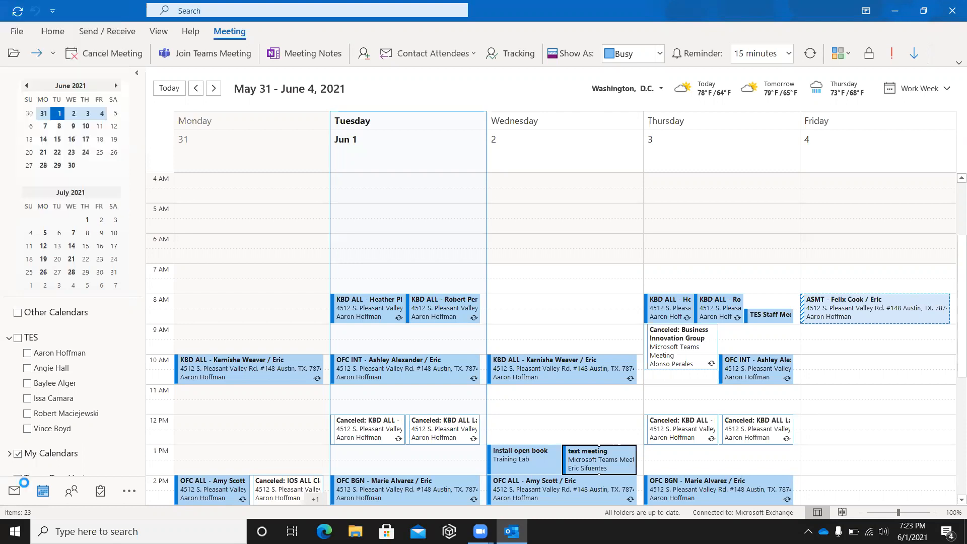
- Check the unsent-cancellation notice on test meeting and send the cancellation to the attendee
key(Tab)
key(shift+Tab)
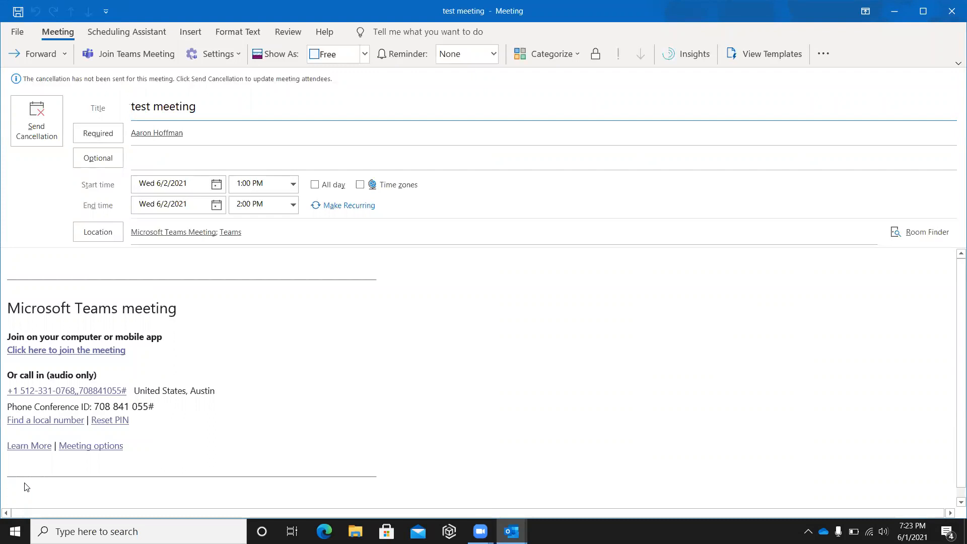
key(Tab)
key(Tab)
key(shift+Tab)
key(shift+Tab)
key(shift+Tab)
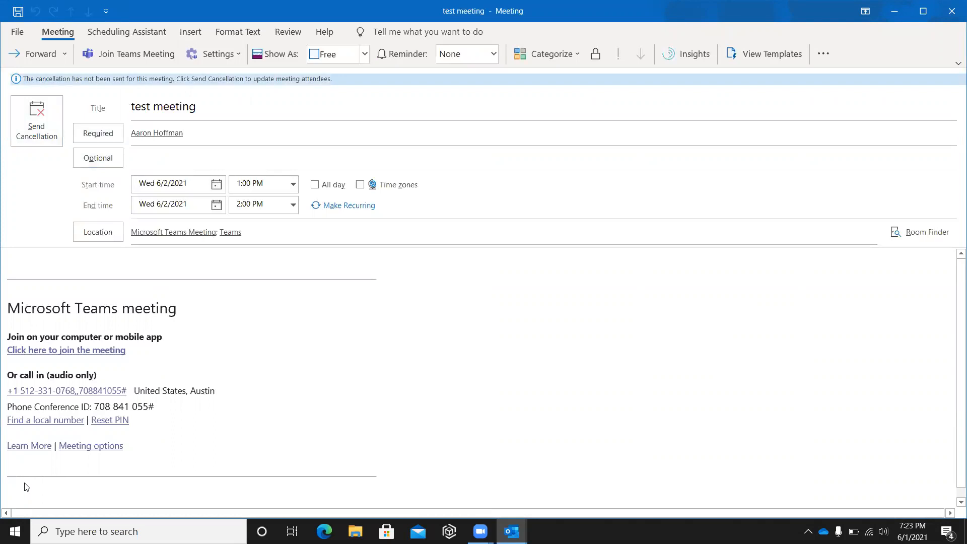
key(Tab)
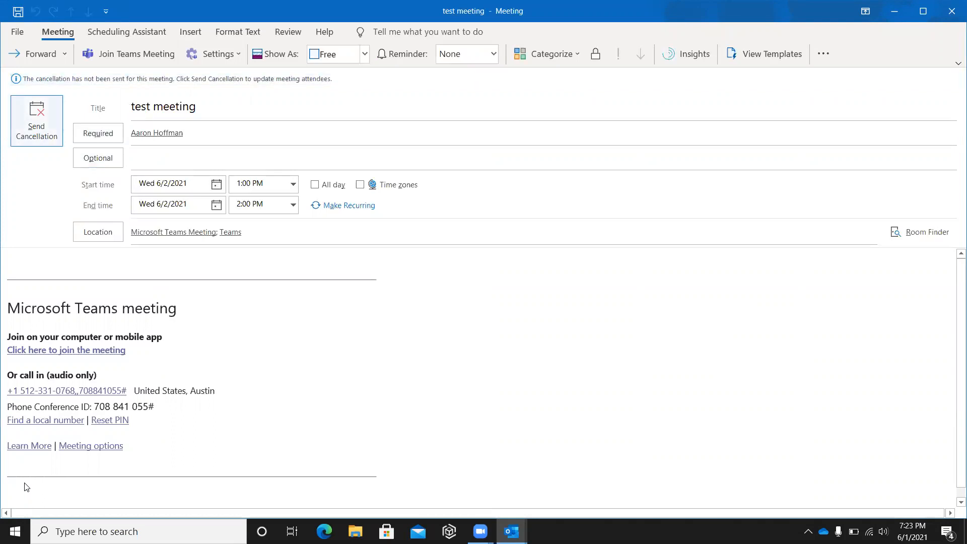
key(Return)
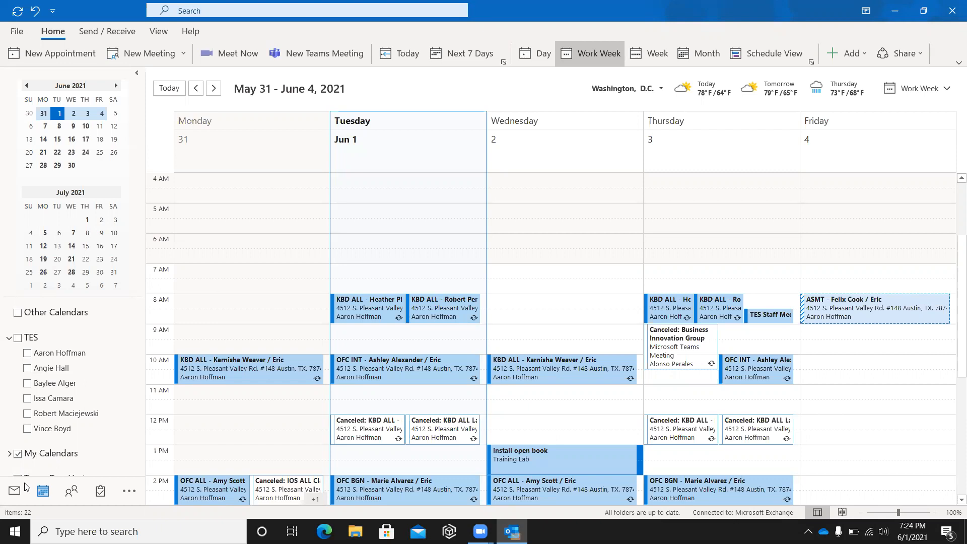
- Open the attendee's reply to the test meeting cancellation in the mail inbox, read it, and close it
click(26, 487)
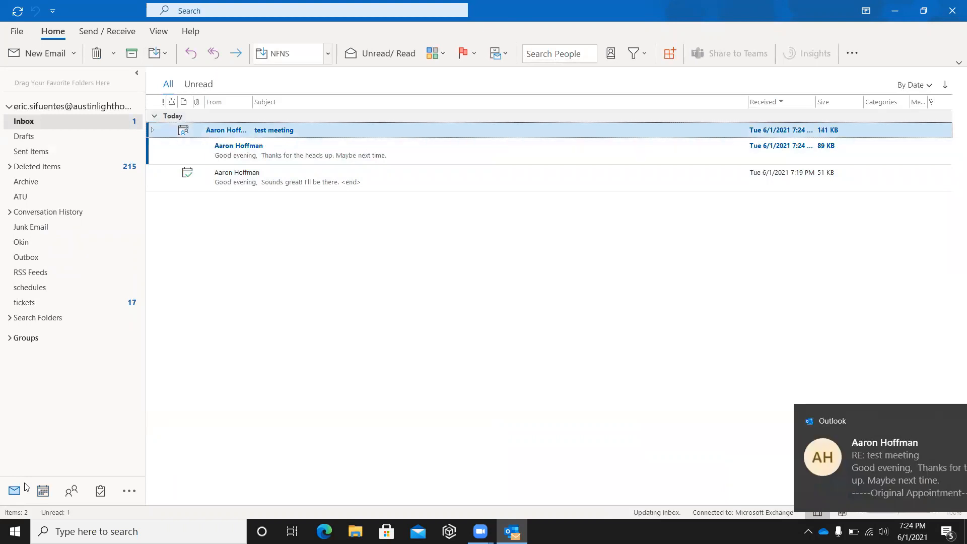
key(Down)
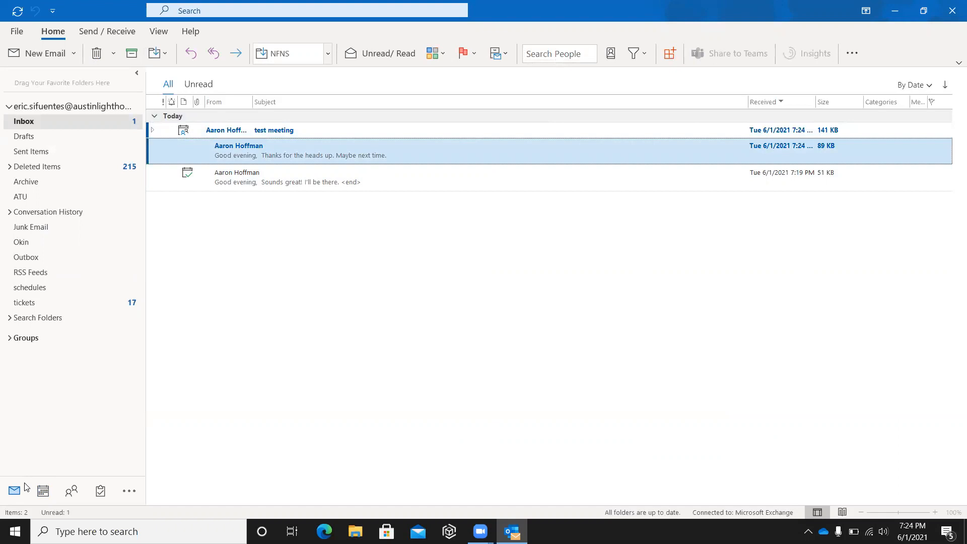
key(Return)
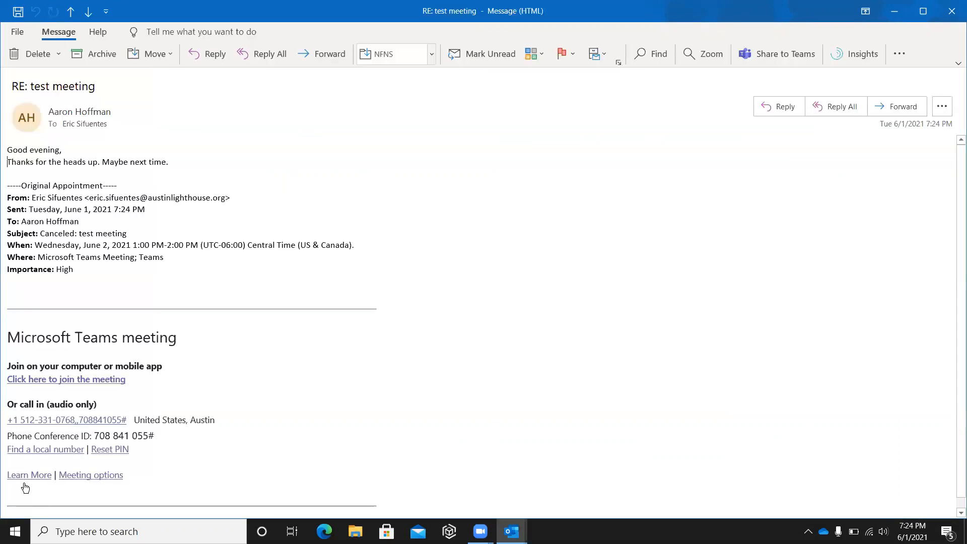
key(Up)
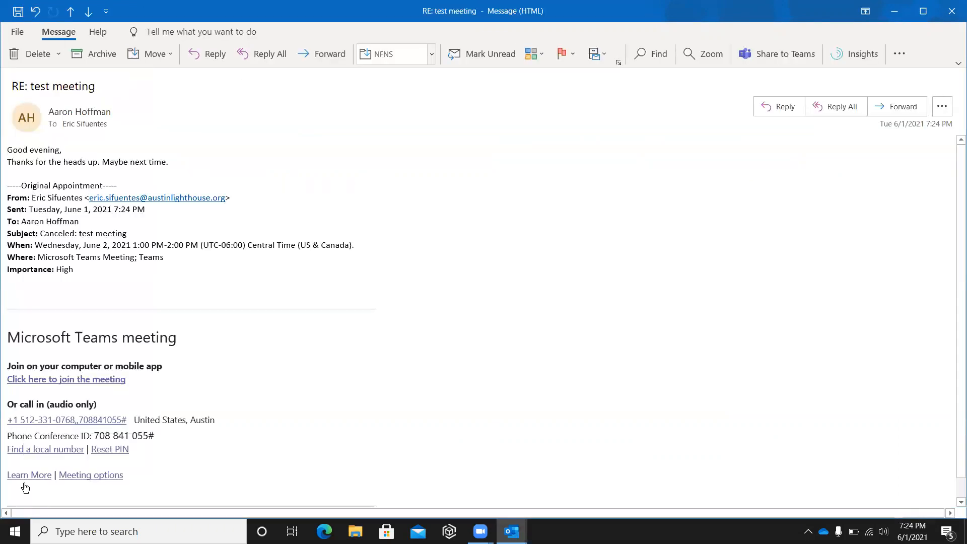
key(Down)
key(Escape)
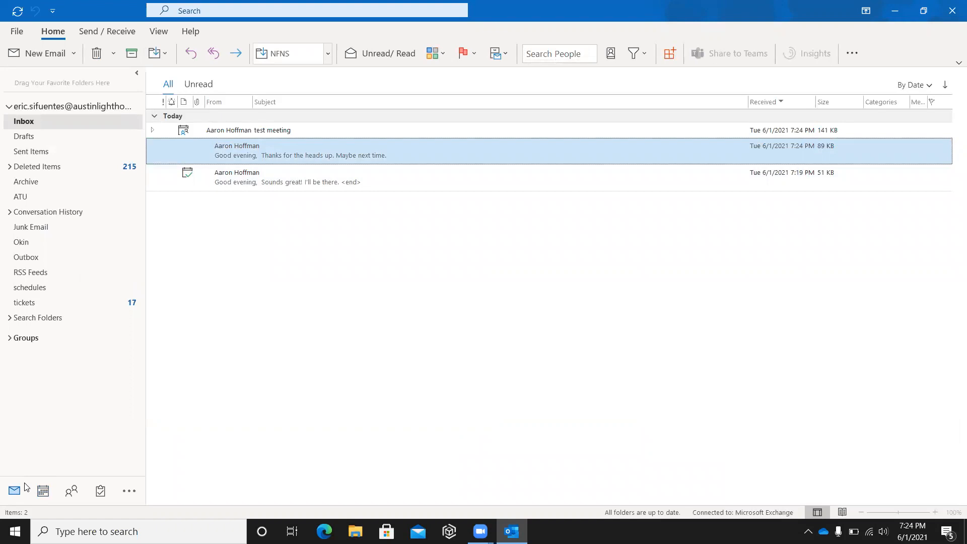
- Look through the earlier response and the reply in the test meeting conversation, ending on the conversation header
key(Down)
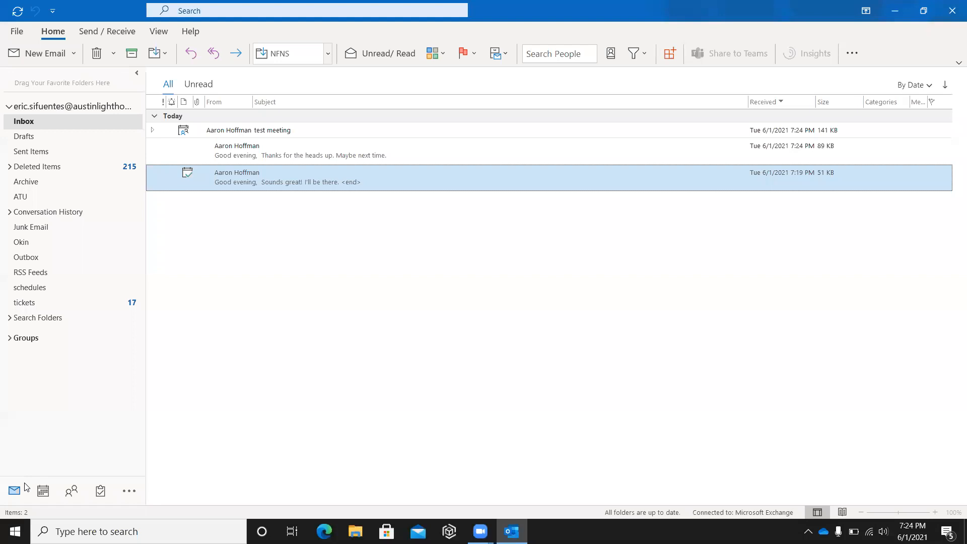
key(Up)
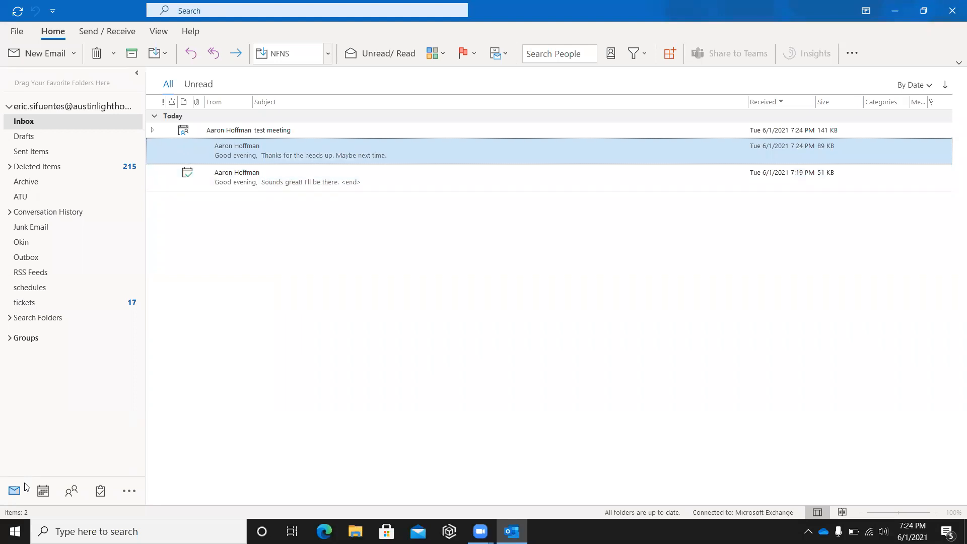
key(Up)
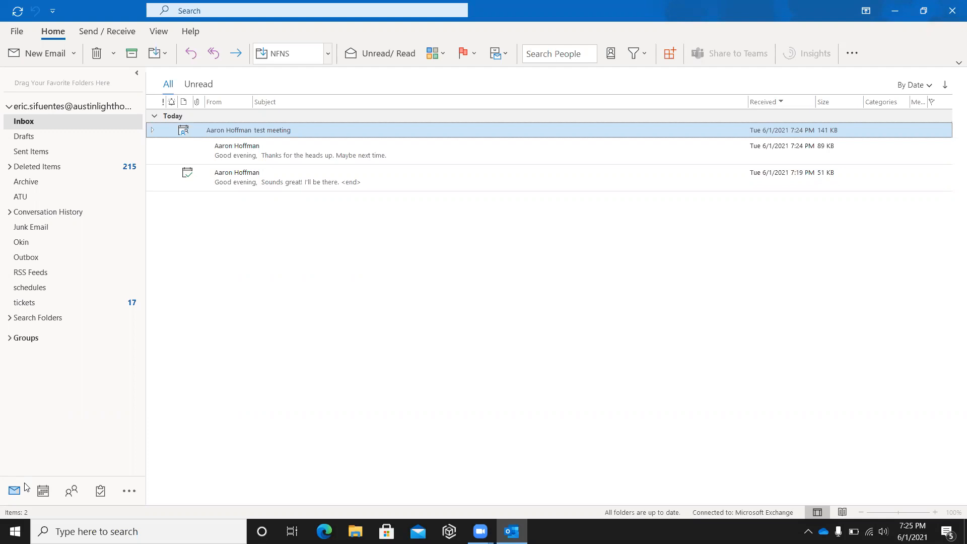
- Go to the Sent Items folder and compare the original test meeting request with its cancellation
key(ctrl+y)
text(scss)
key(Return)
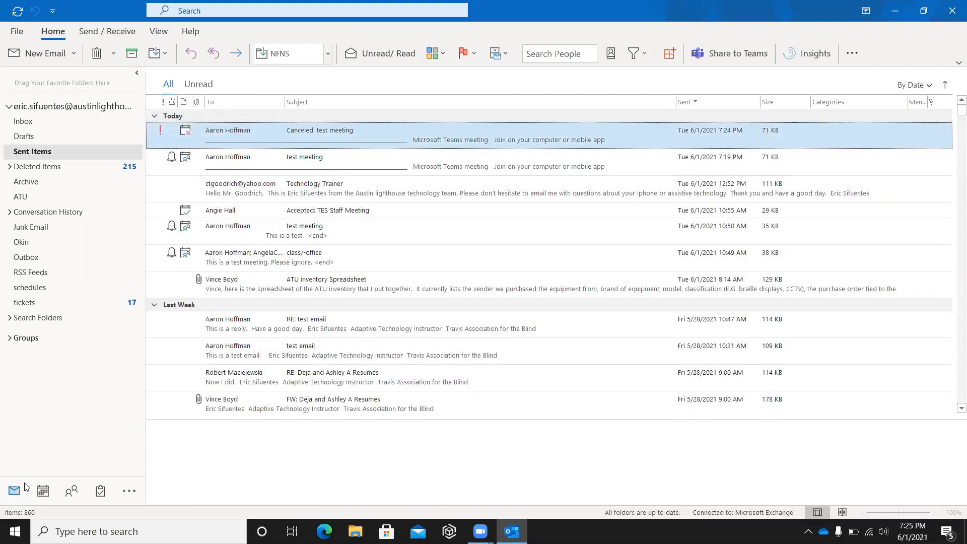
key(Down)
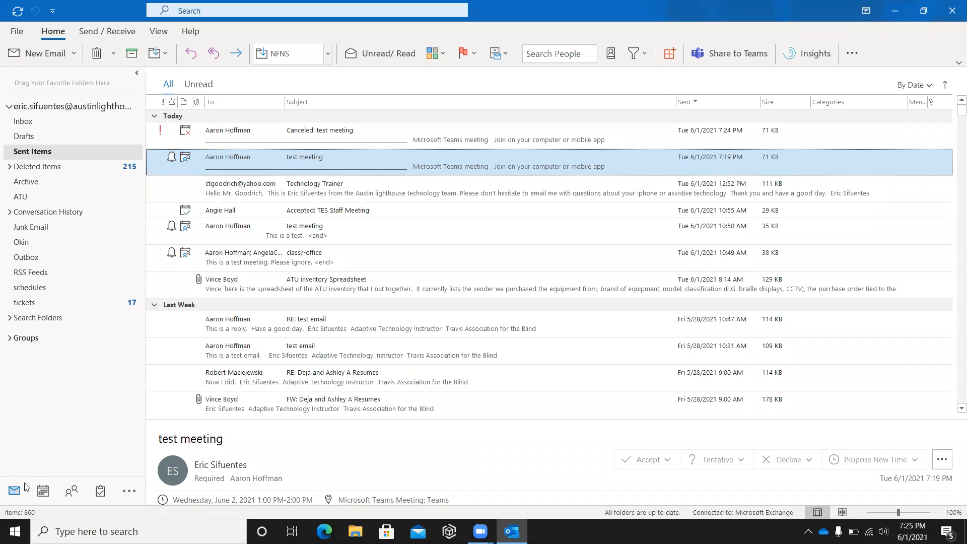
key(Up)
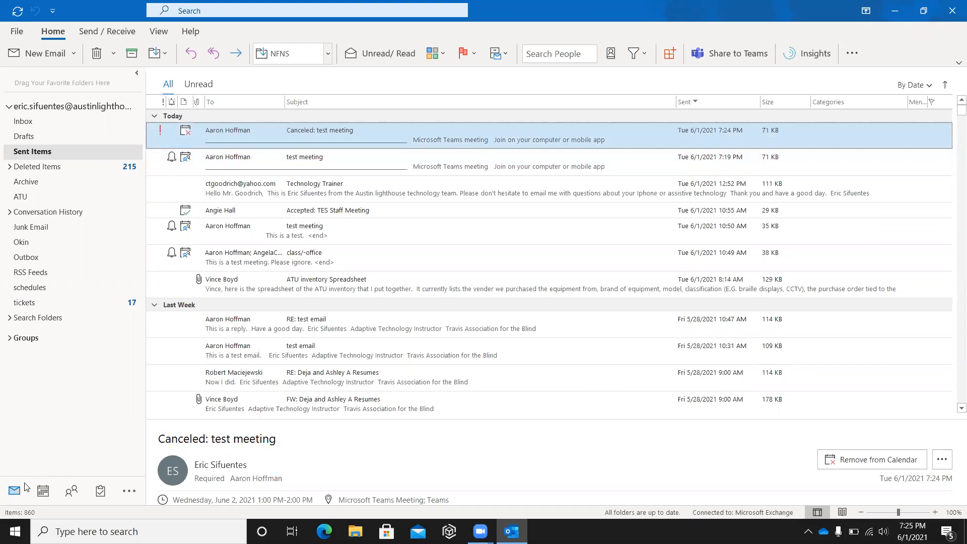
- Return from Sent Items to the Inbox folder
key(ctrl+y)
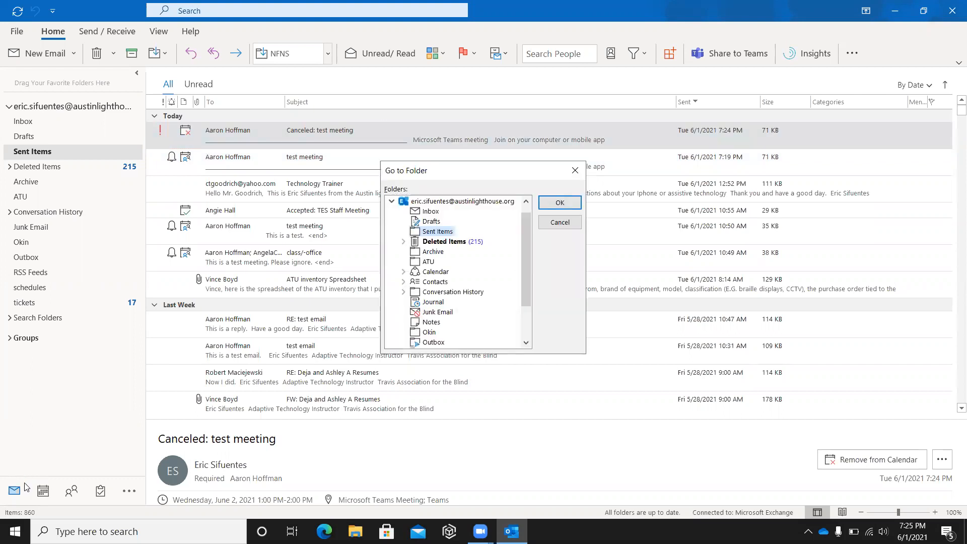
key(Return)
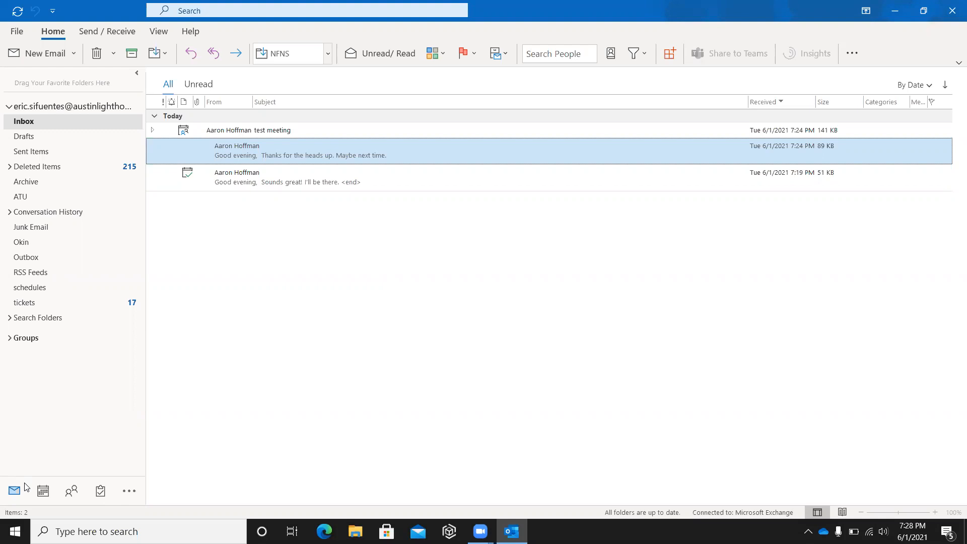
key(alt+Tab)
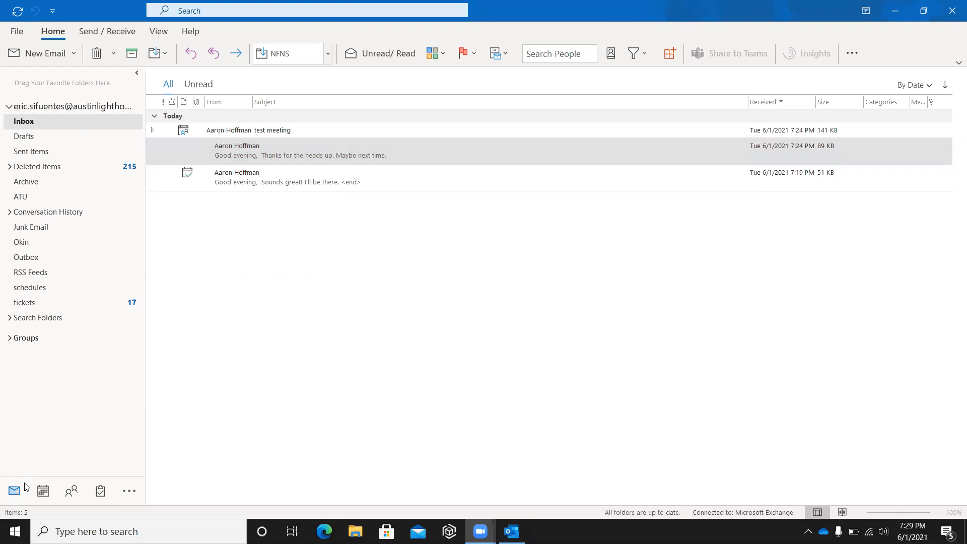
key(alt+Tab)
key(alt)
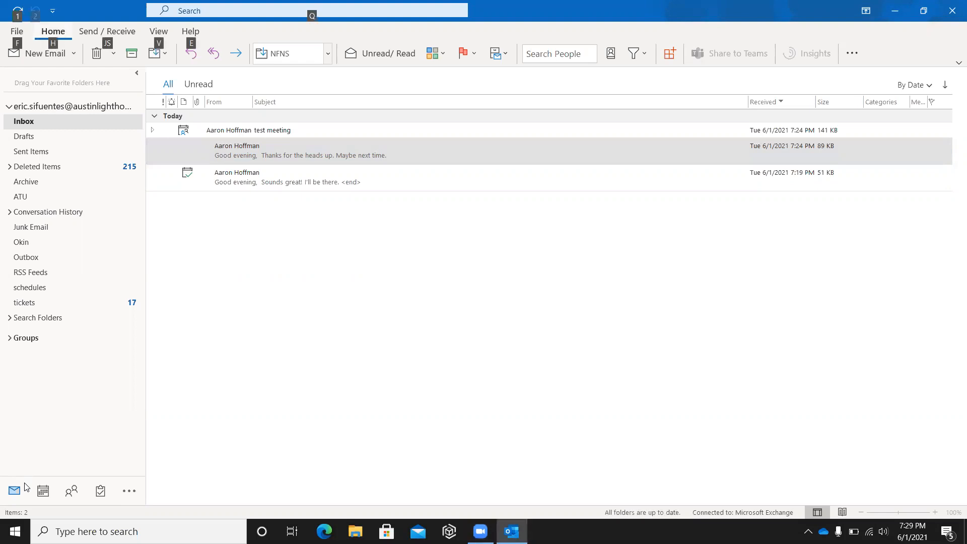
key(Tab)
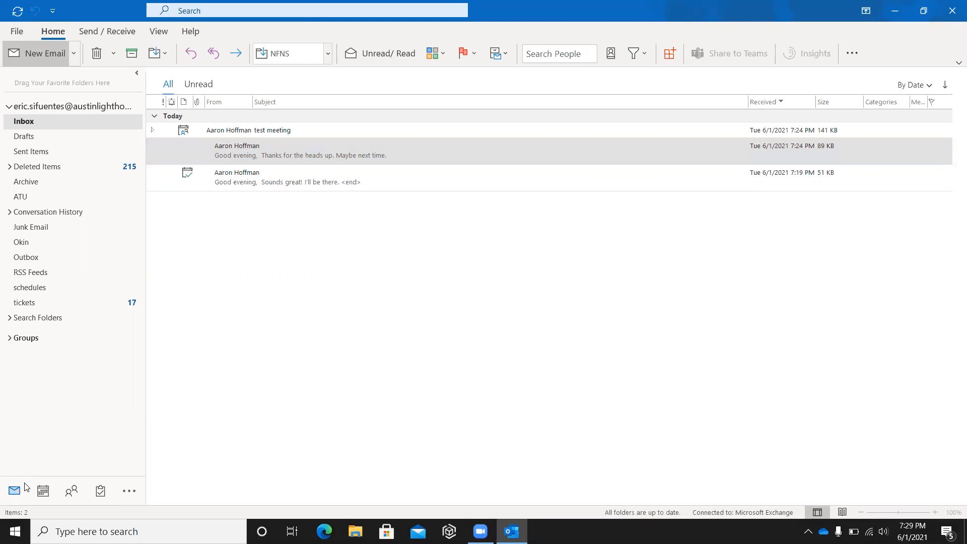